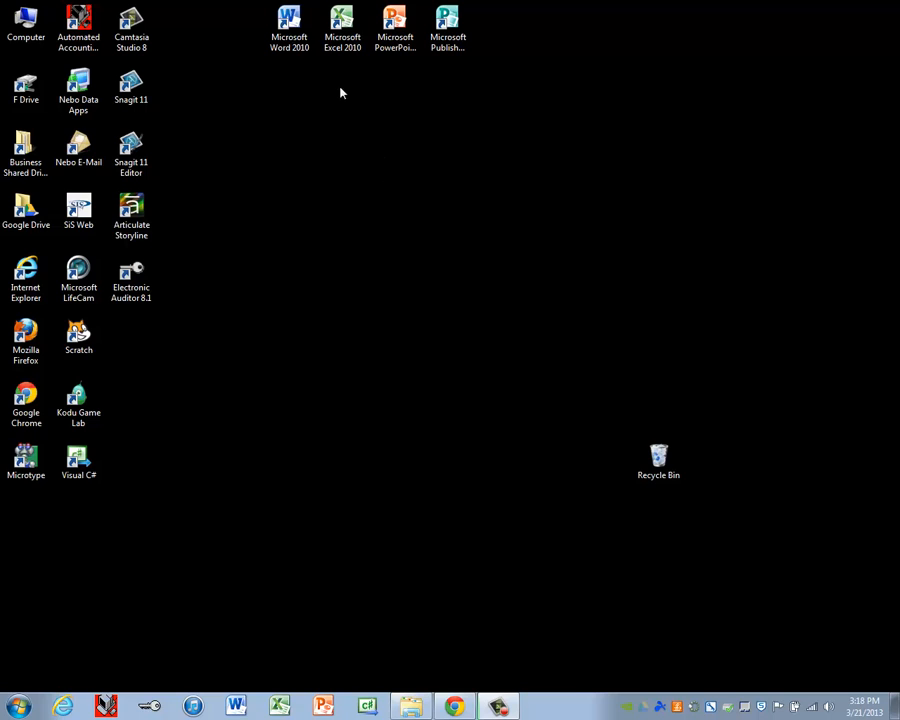
Step: Open Microsoft Word and search the Office.com templates for "calendar 2013"
double_click(290, 30)
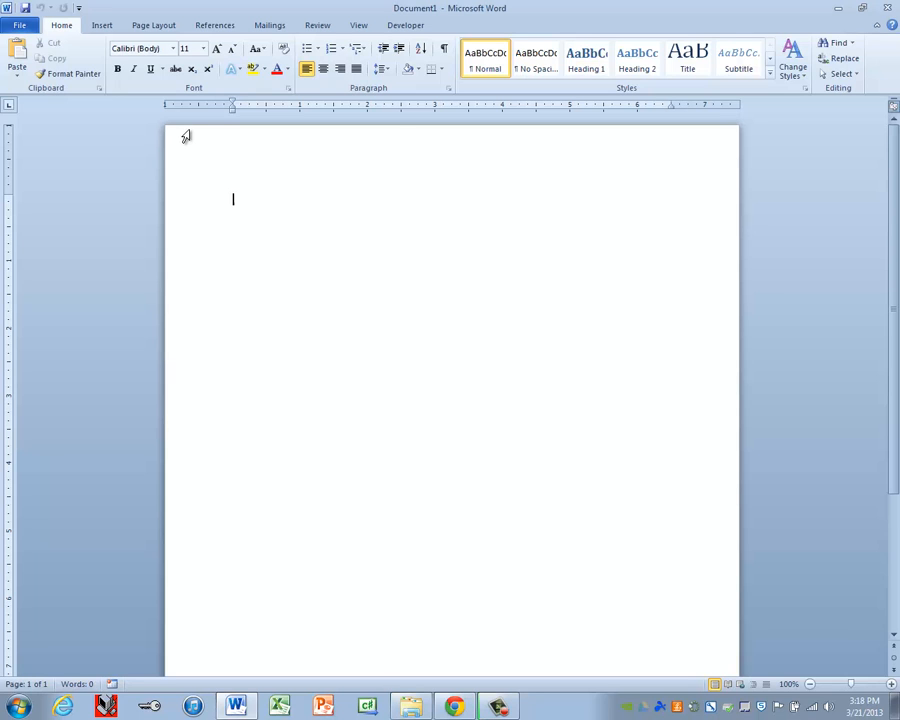
click(18, 26)
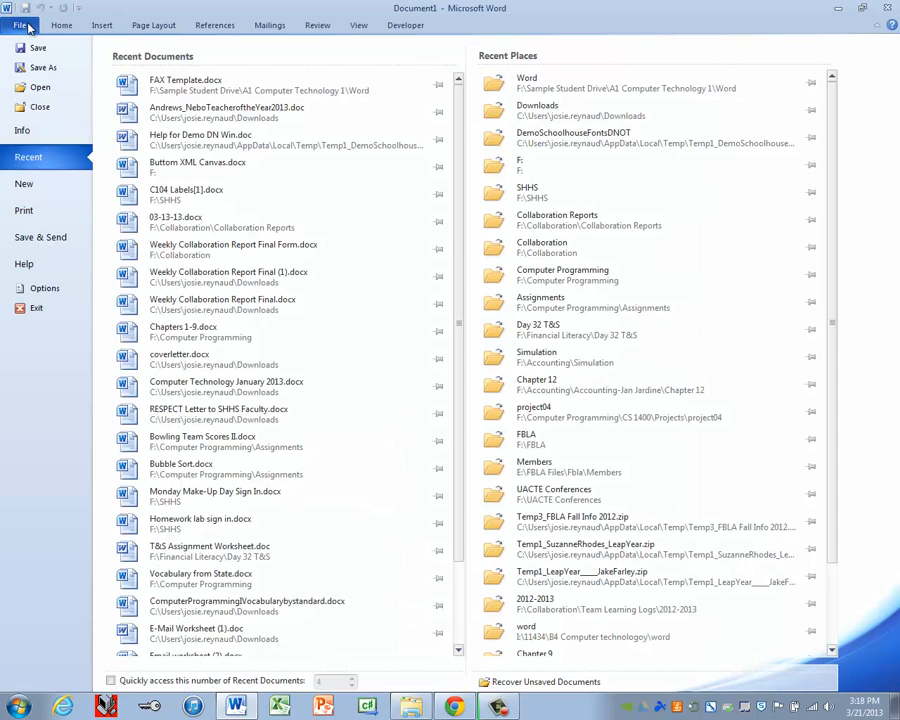
click(26, 186)
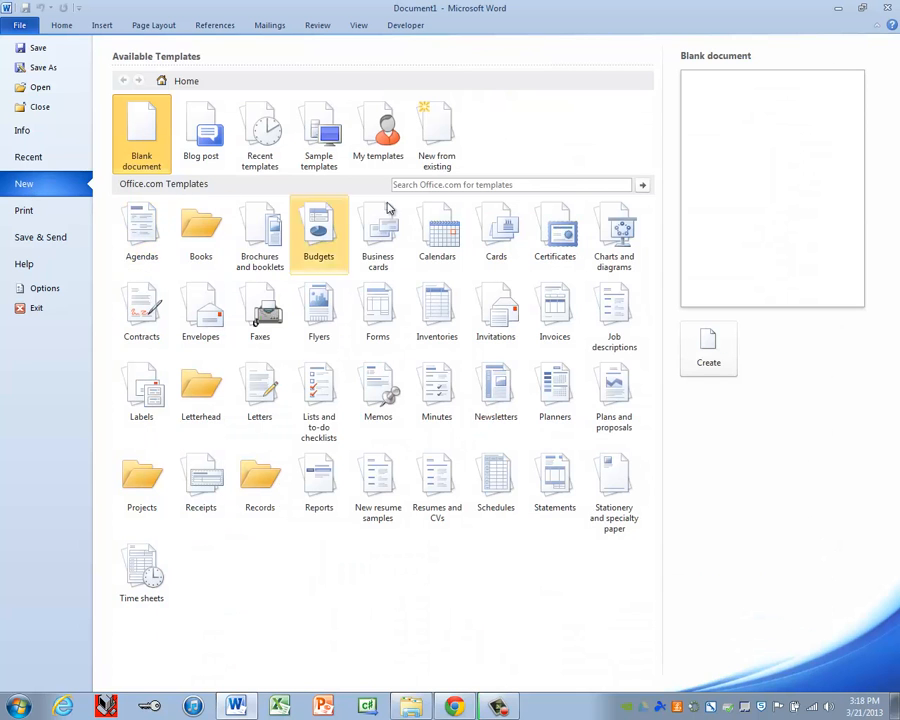
click(449, 186)
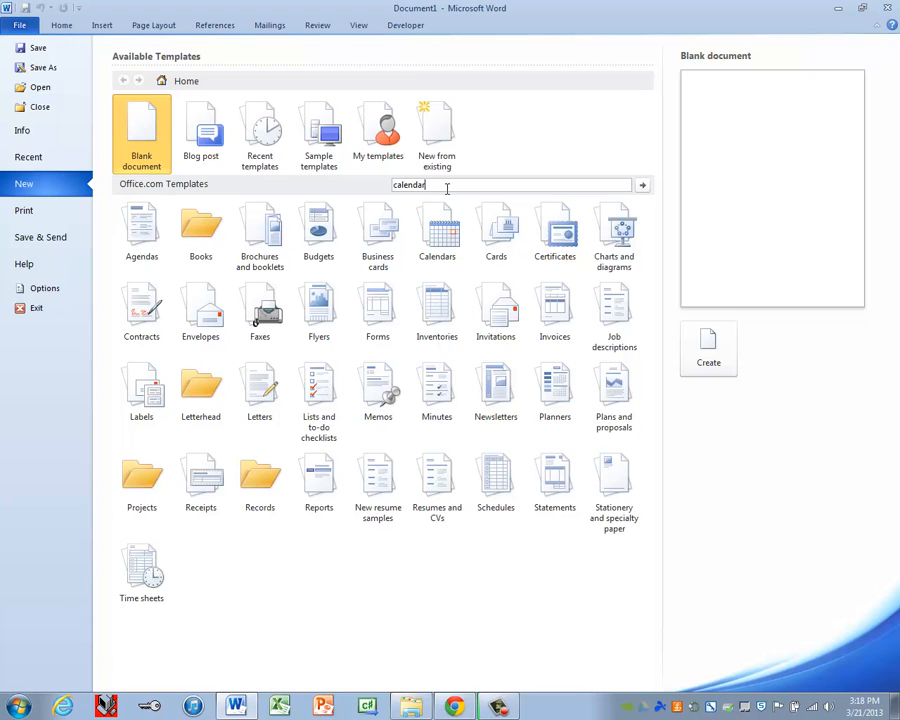
text(calendar 2013)
key(Return)
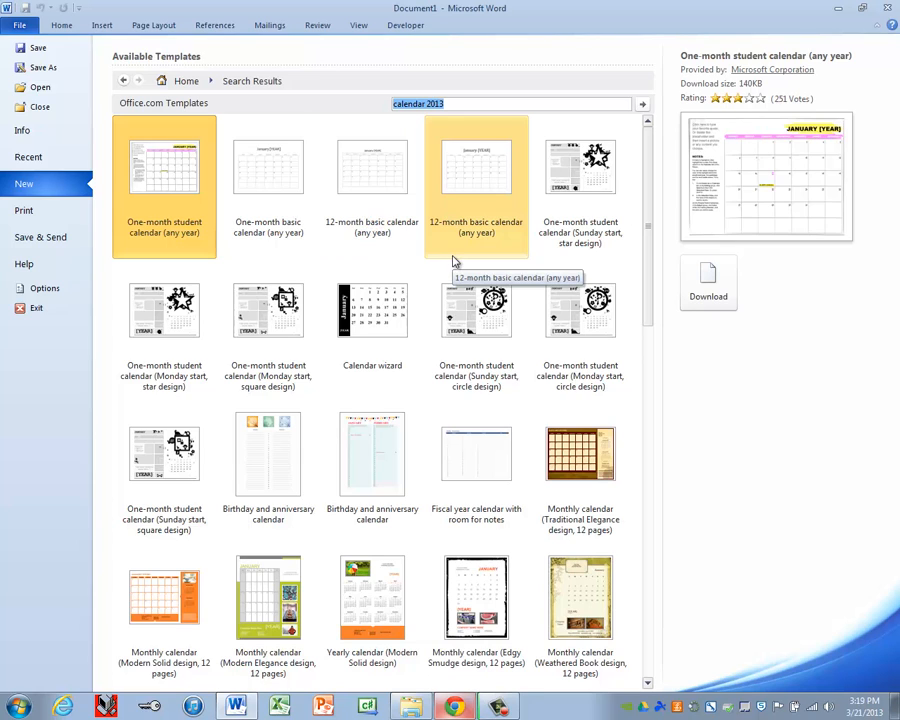
Step: Download the "One-month basic calendar (any year)" template and set its dates to February 2013
click(270, 186)
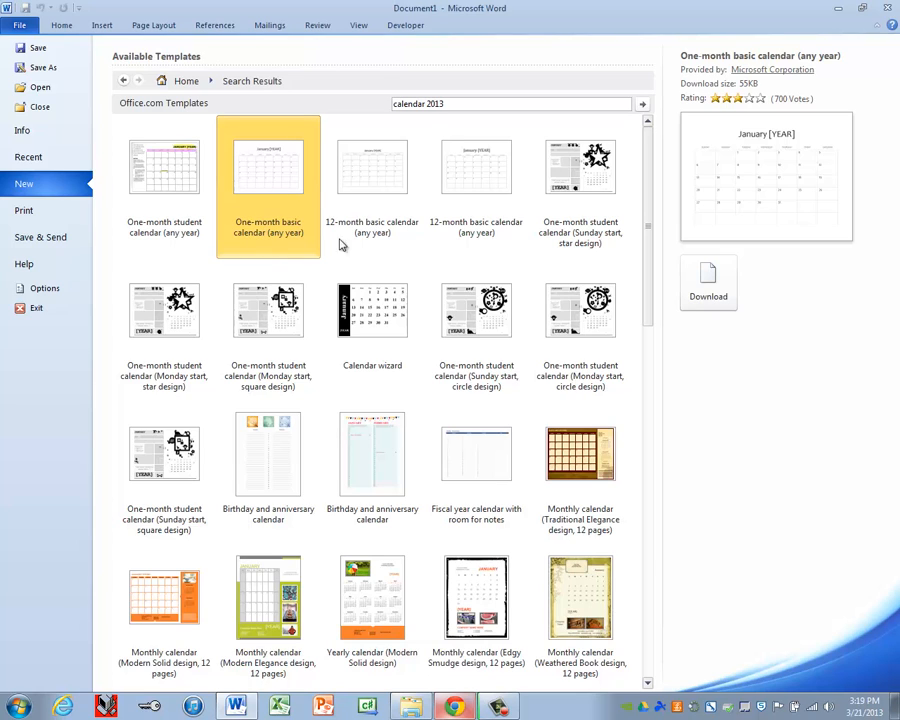
click(709, 283)
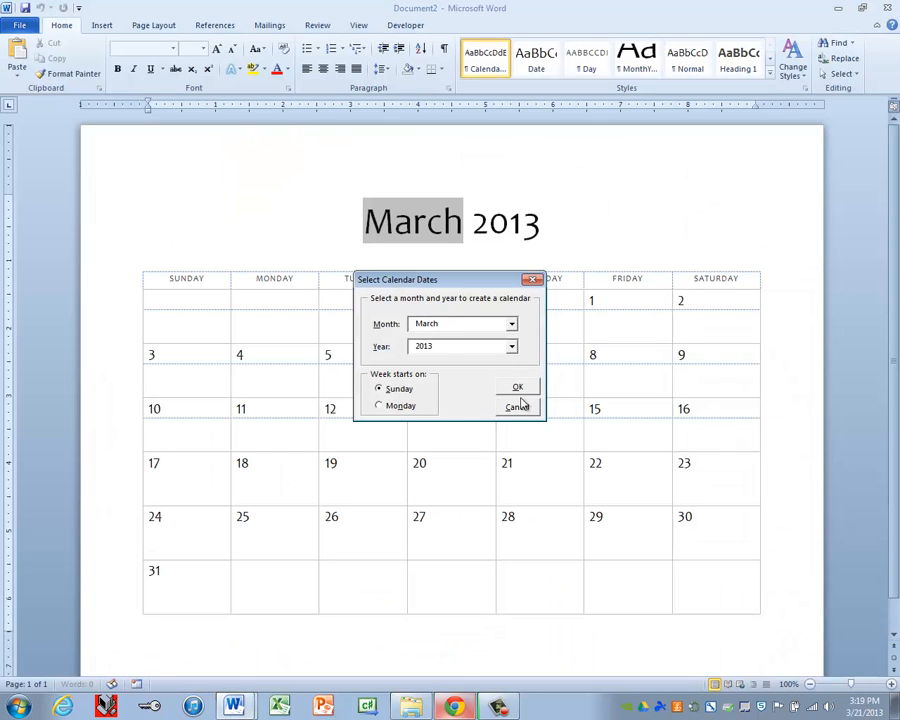
click(512, 327)
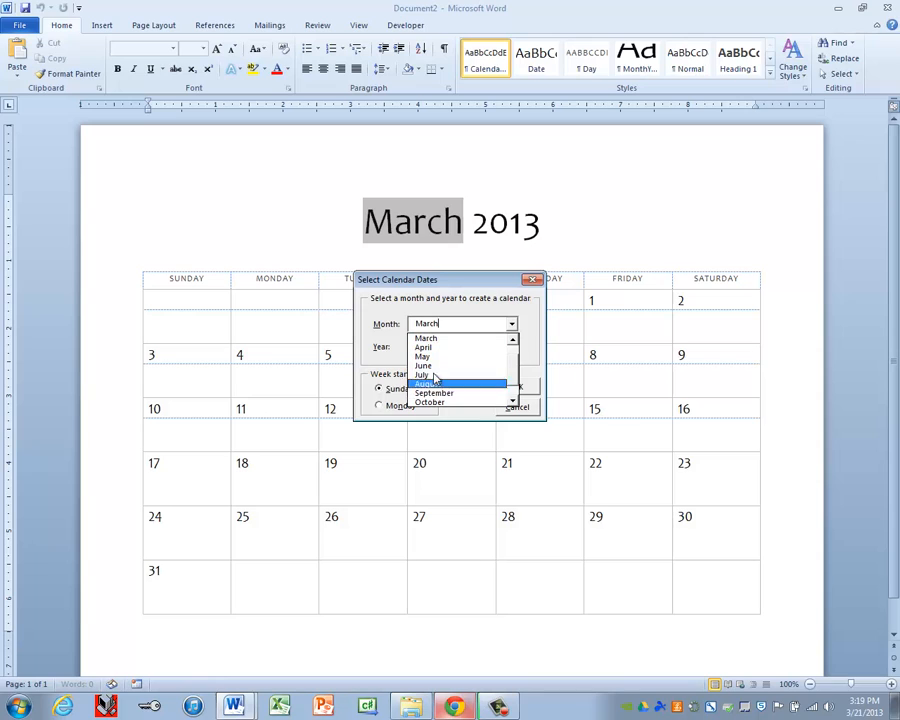
click(512, 339)
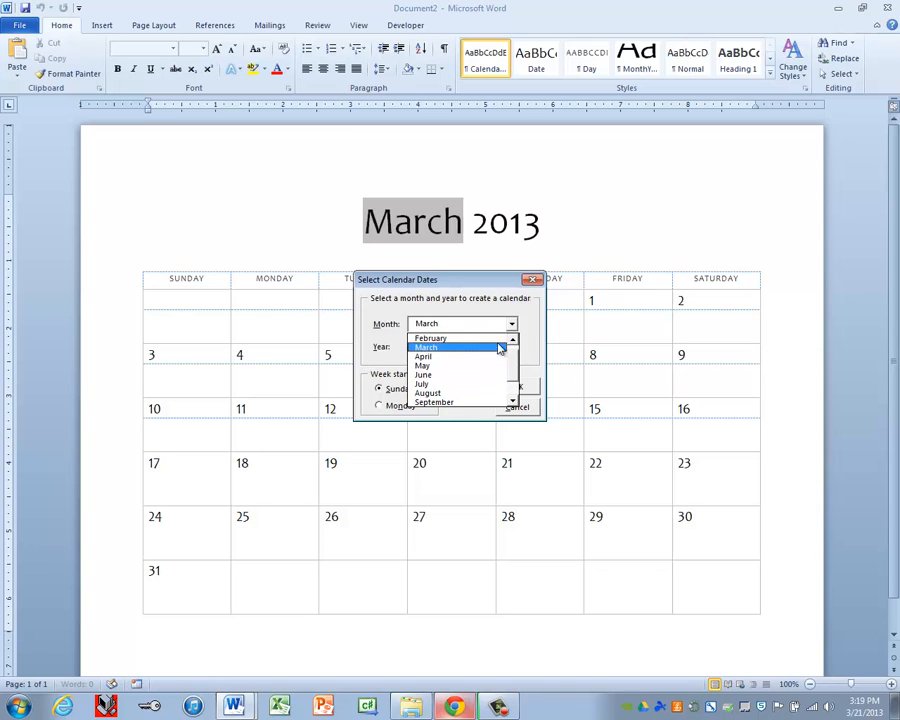
click(421, 339)
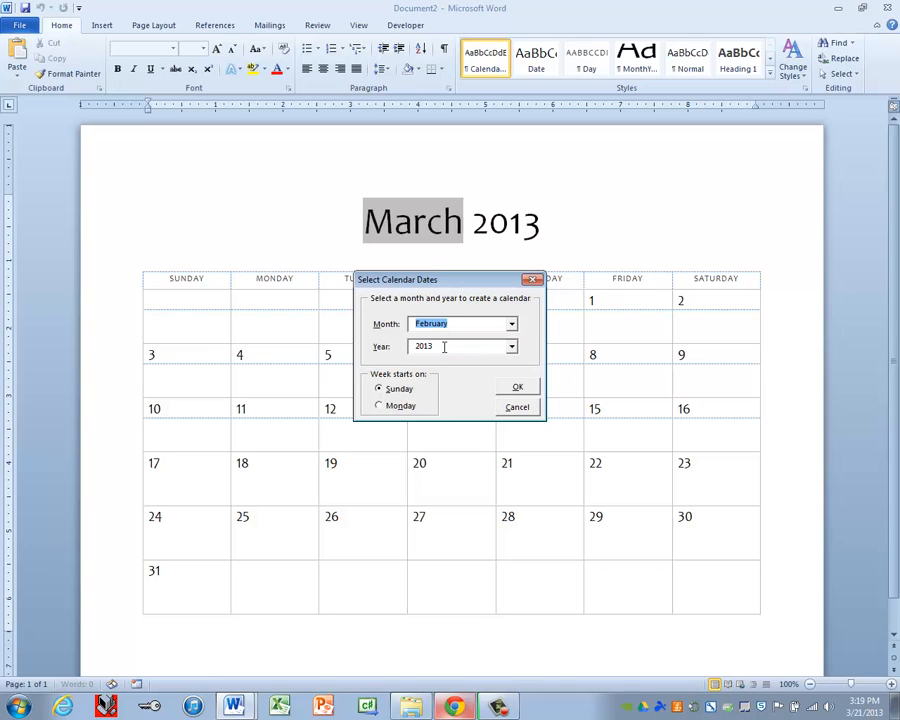
click(518, 388)
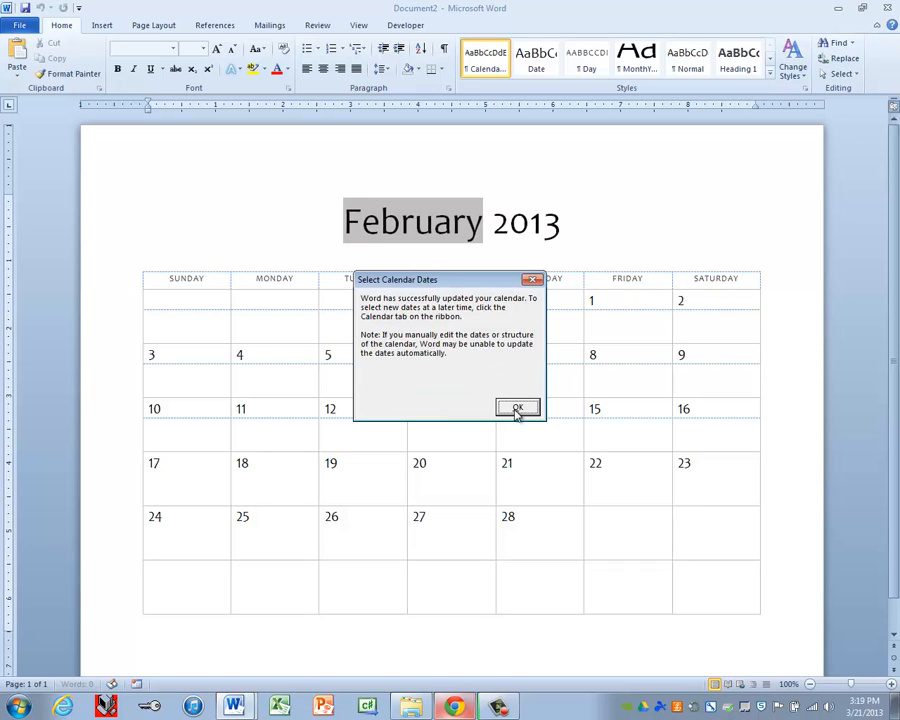
click(517, 409)
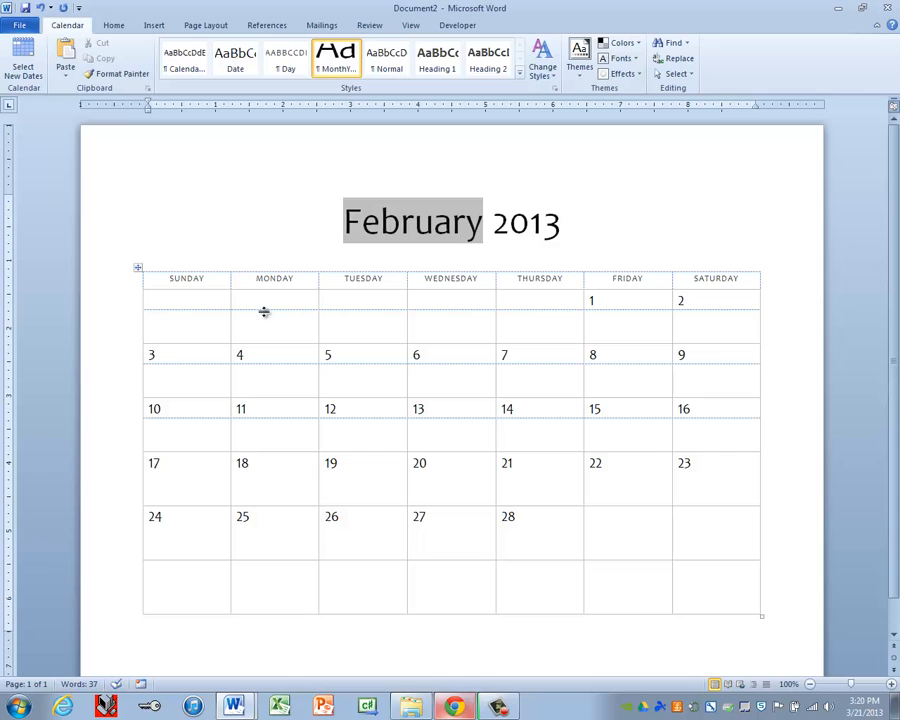
click(411, 25)
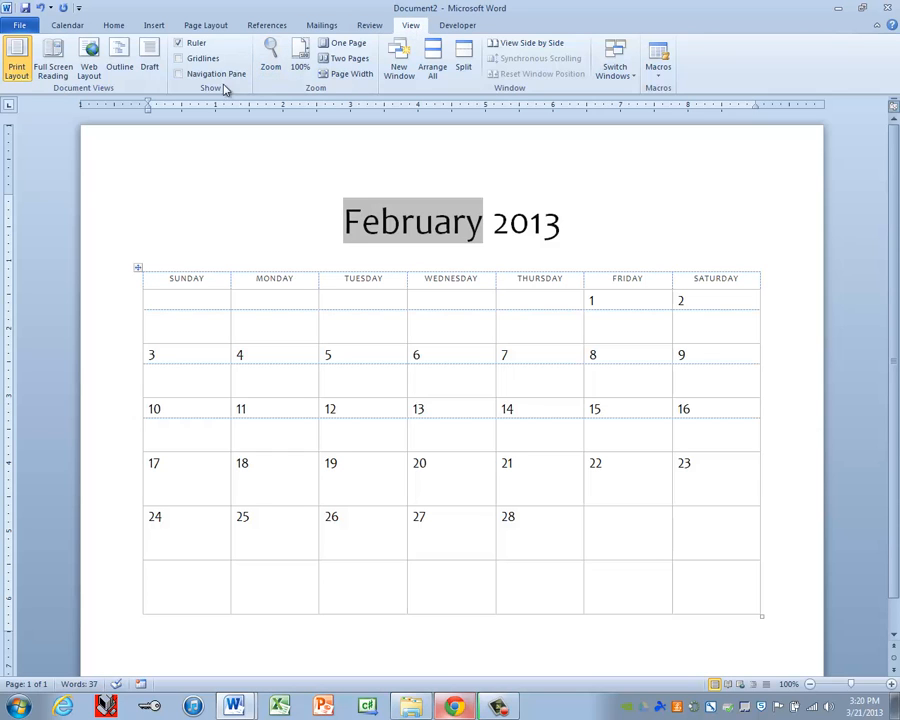
click(179, 59)
click(179, 59)
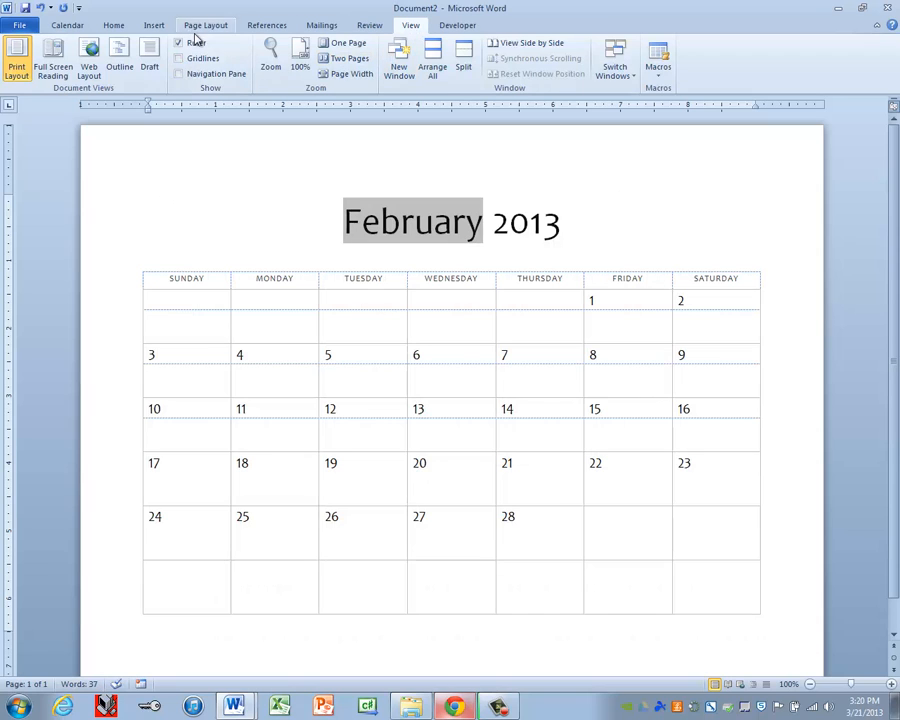
Step: Hide the dashed table gridlines of the calendar table
click(347, 316)
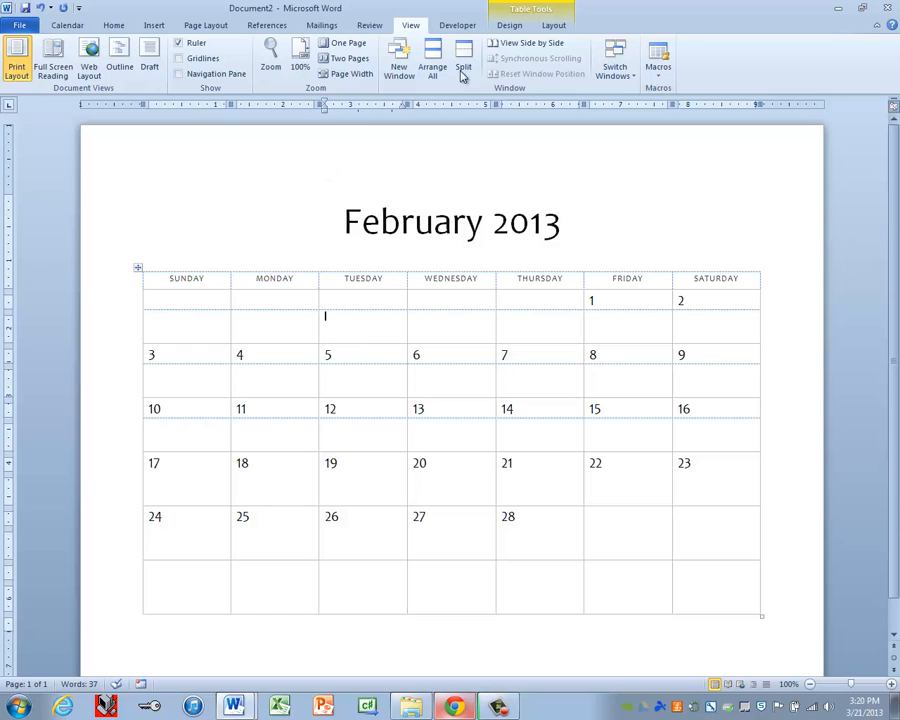
click(509, 25)
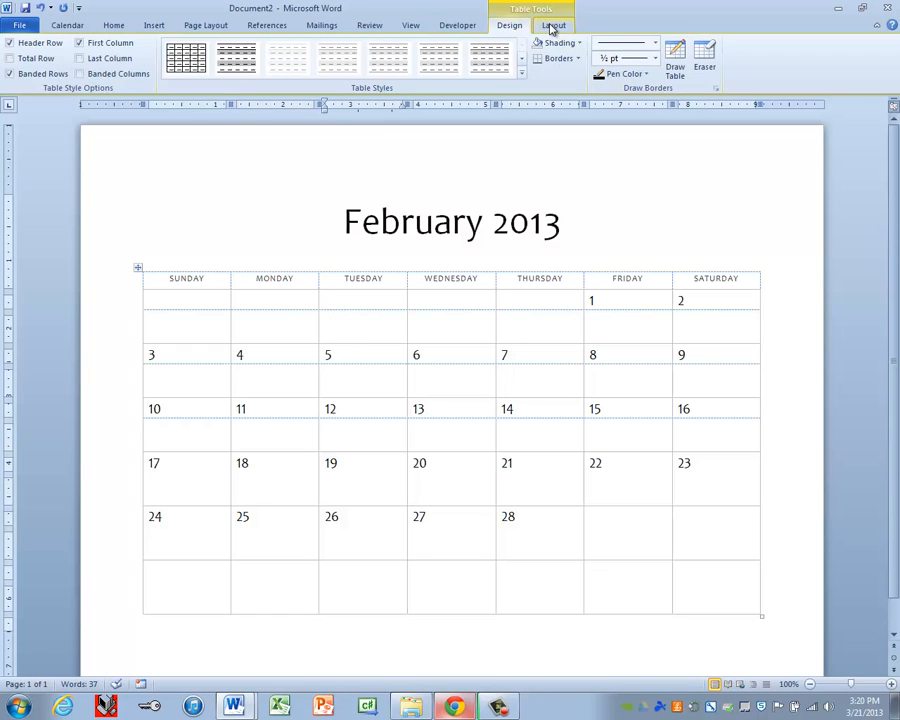
click(551, 27)
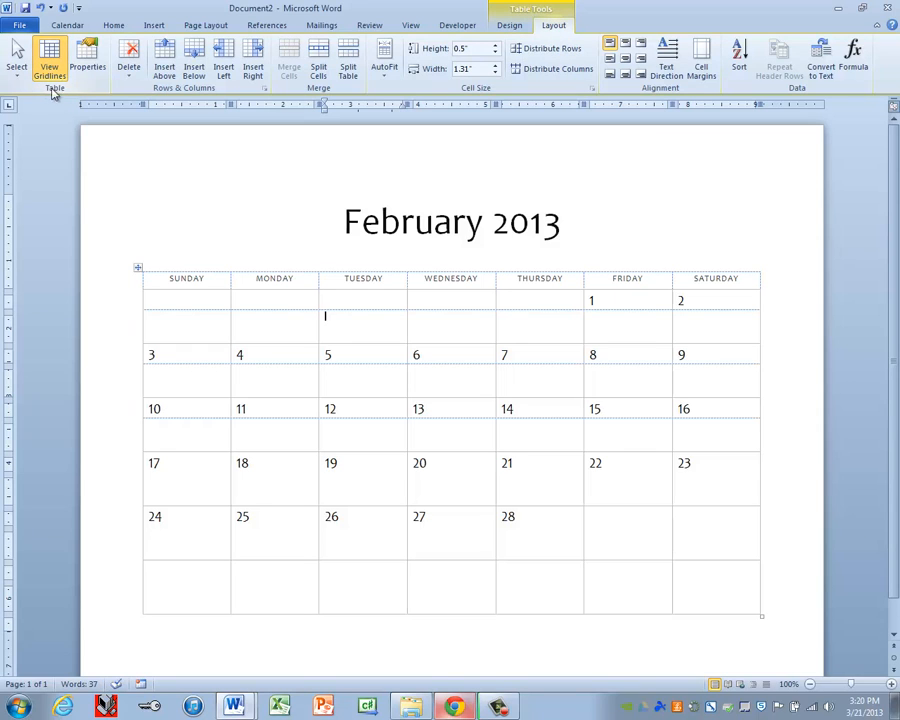
click(52, 62)
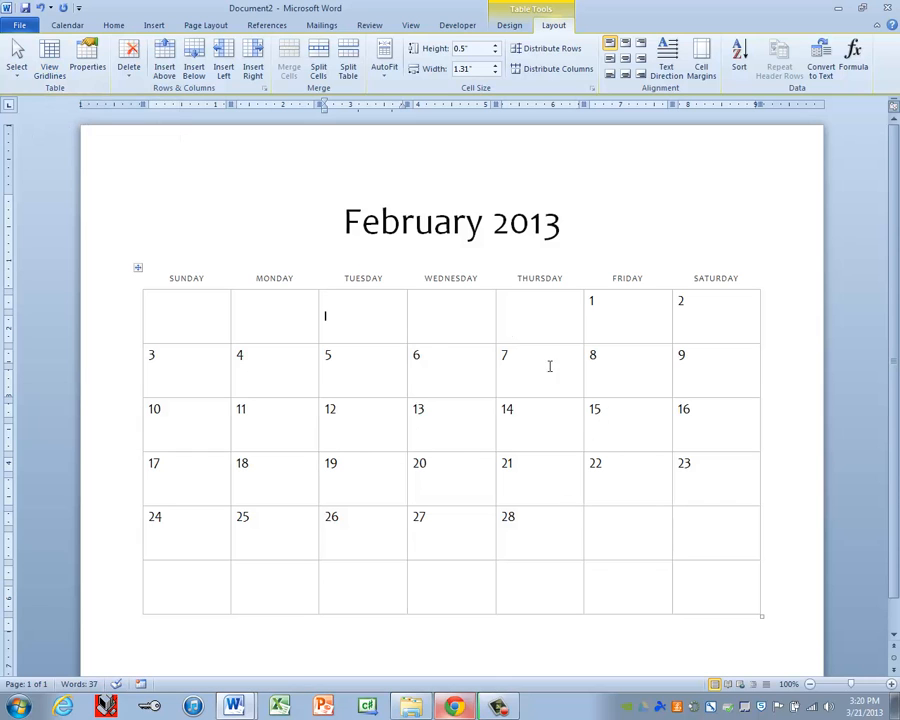
Step: Look at the calendar's month and year selection options and close them without changing the dates
click(18, 24)
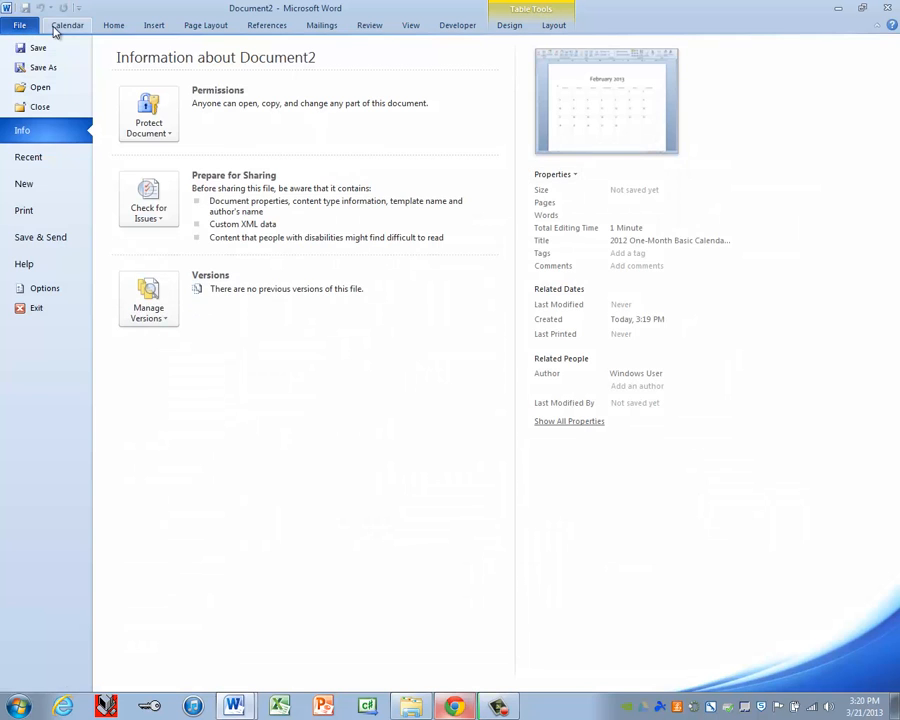
click(60, 25)
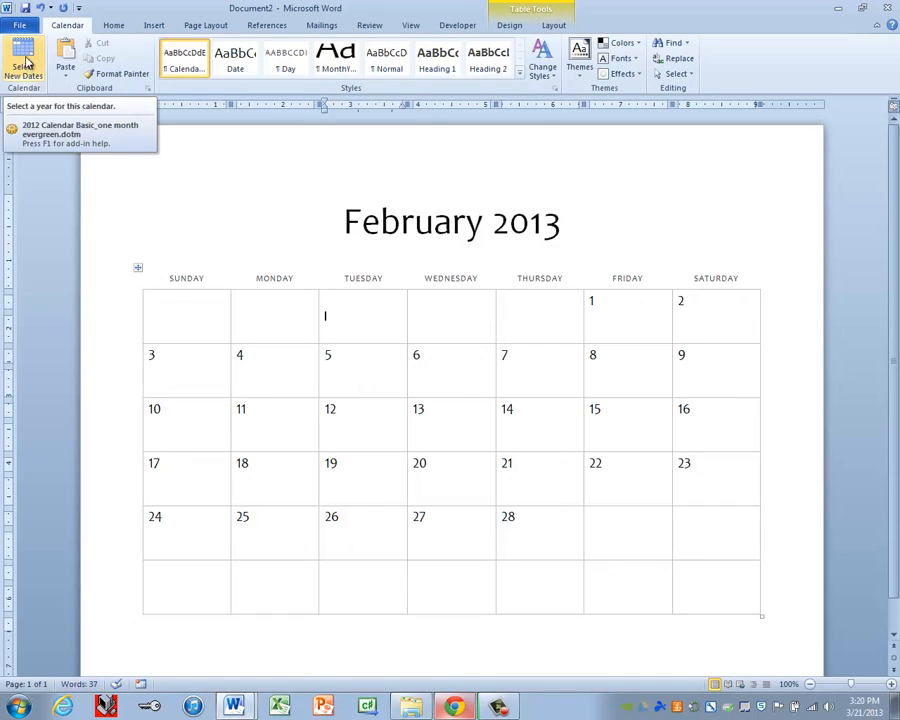
click(23, 62)
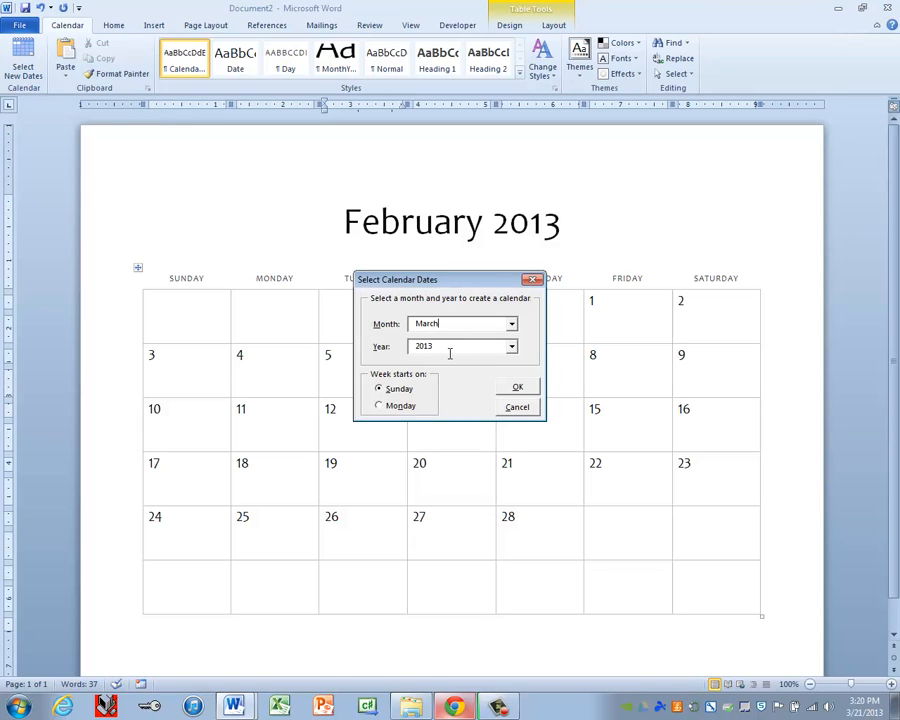
click(520, 407)
click(527, 409)
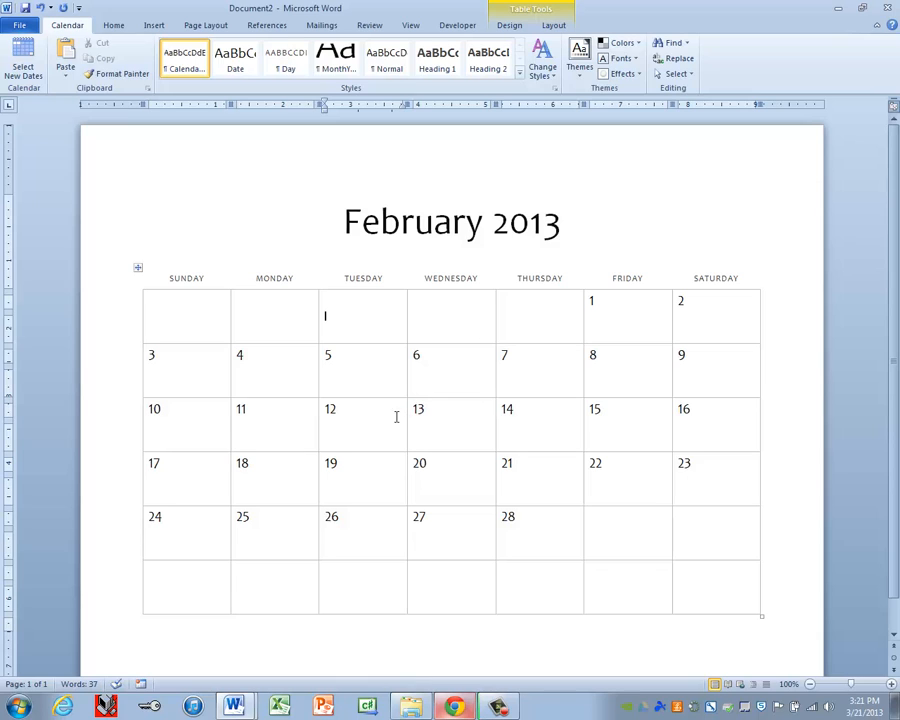
Step: Add "Abraham Lincoln's Birthday" below the date on February 12 and "Valentine's Day" on February 14
click(364, 410)
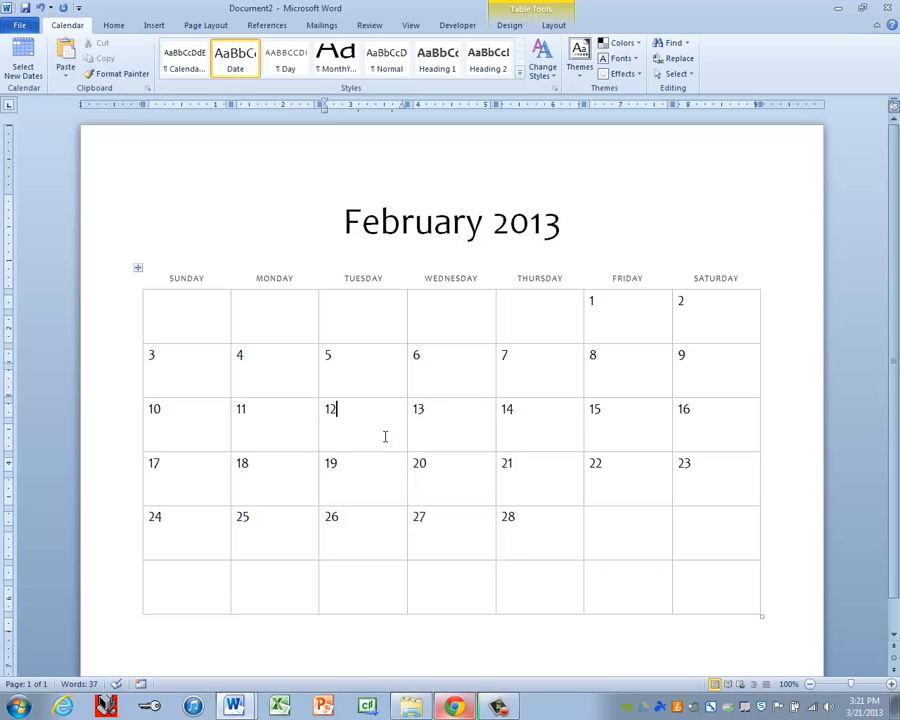
key(Return)
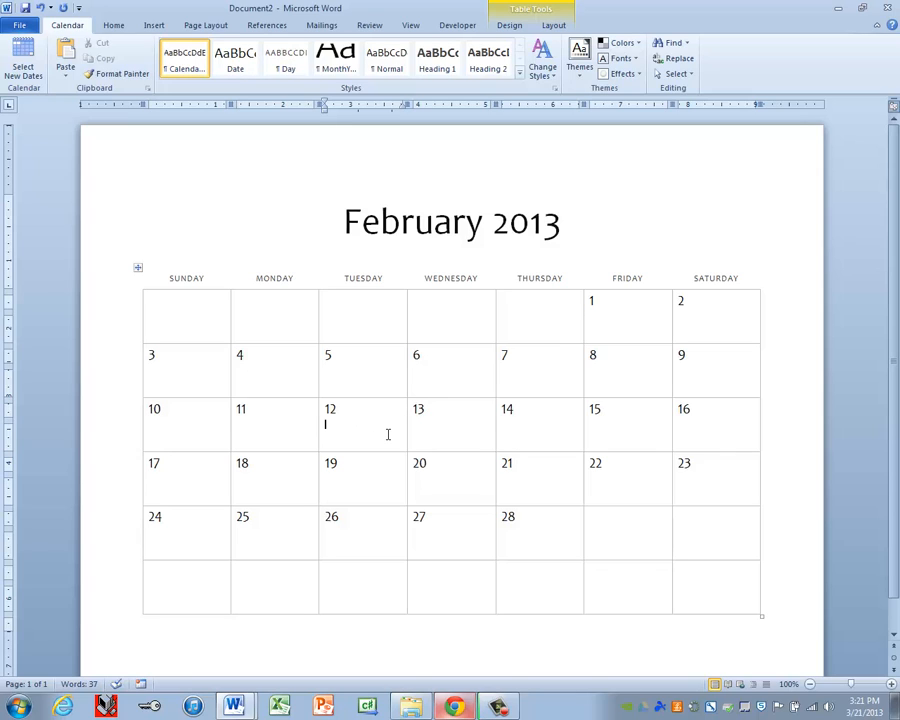
text(Abraham Lincoln's Birthday)
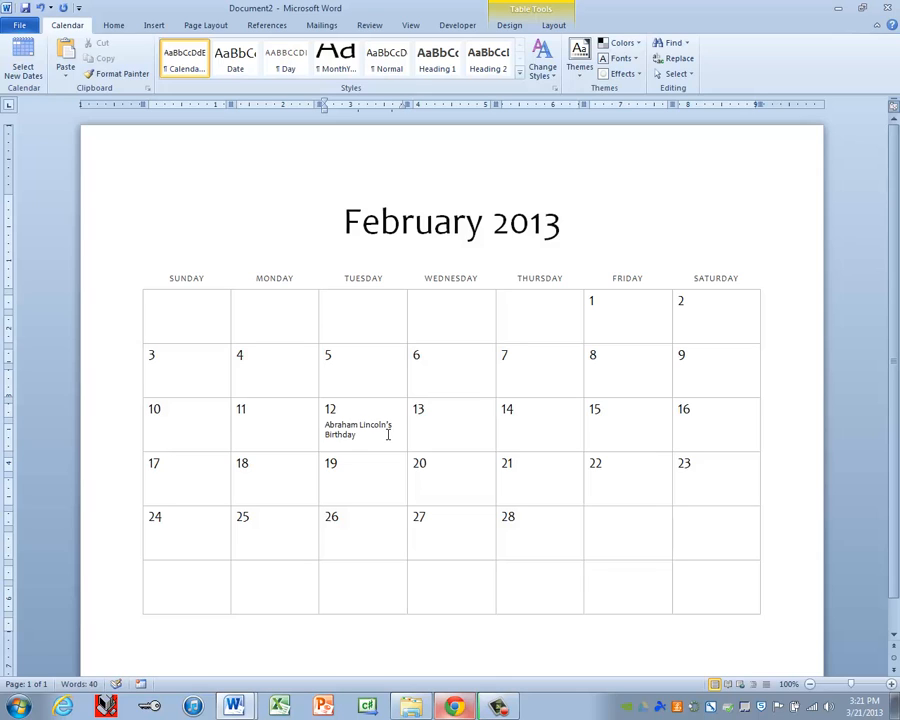
click(532, 430)
text(Valentine's Day)
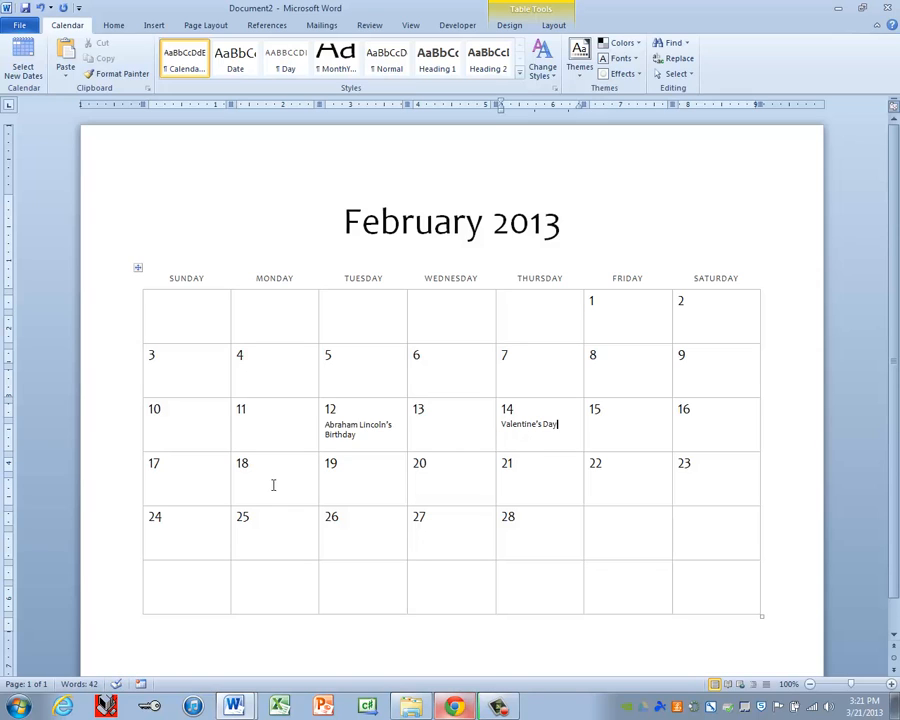
Step: Enter "President's Day (No School!)" on February 18 and "George Washington's Birthday" on February 22
click(305, 483)
text(Pre)
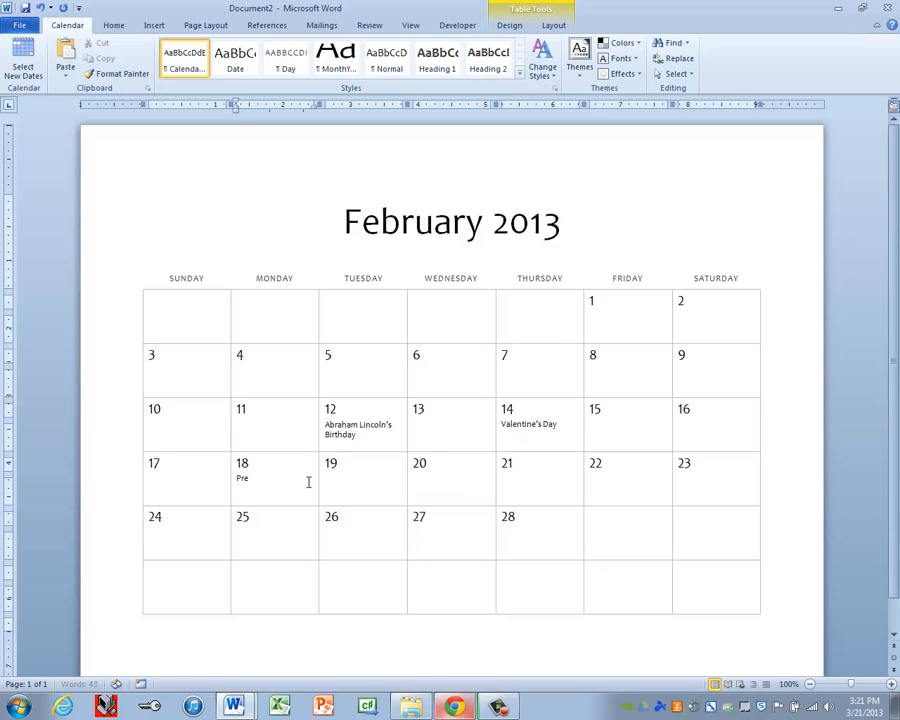
text(sident's Day (No School)
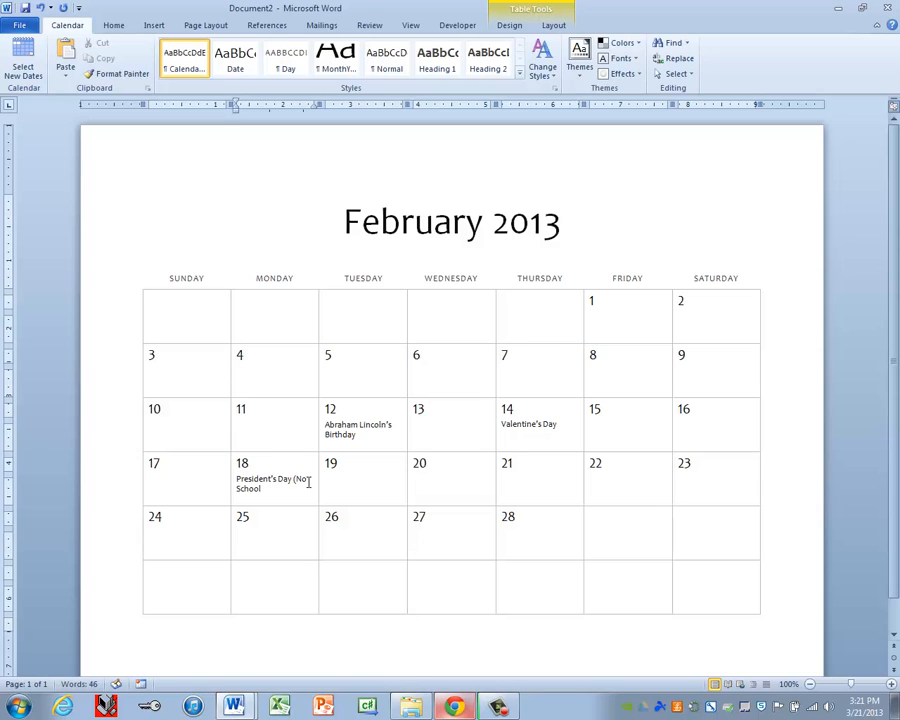
text())
click(633, 481)
text(Washington's B)
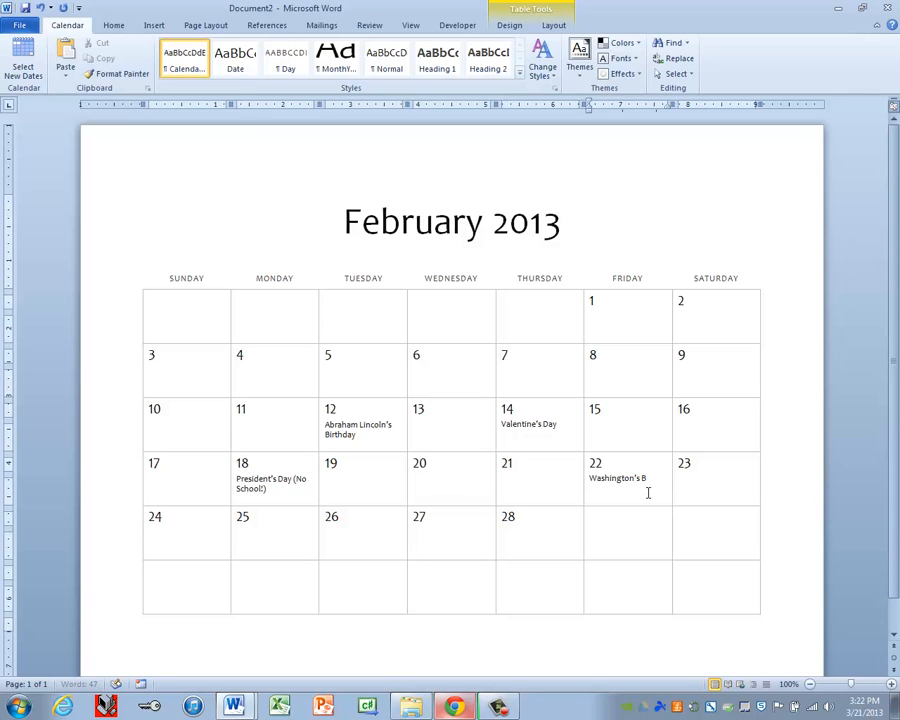
text(irthday)
text(George)
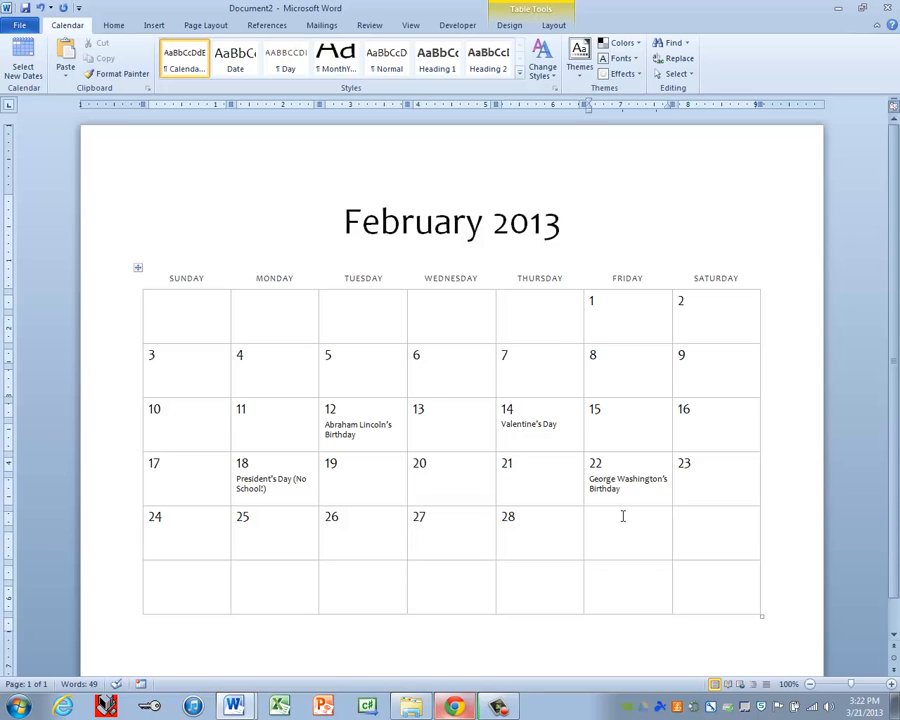
Step: Enter "Nail Appointment" on February 9 and "Boy's Basketball Game" on February 15
click(704, 374)
text(Nail A)
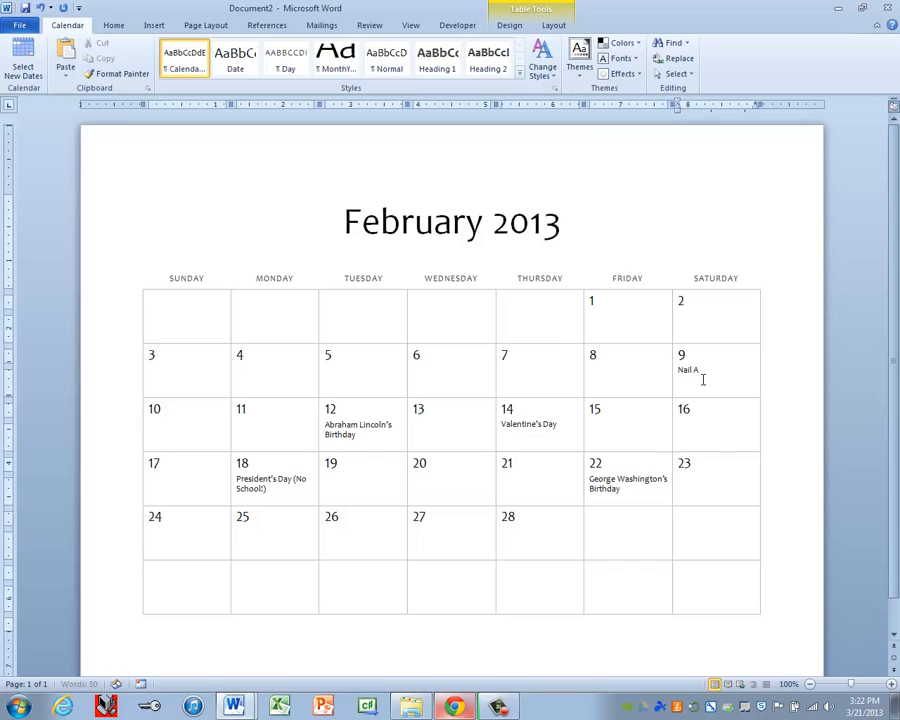
text(ppointment)
click(606, 426)
text(Boy's Basketball Game)
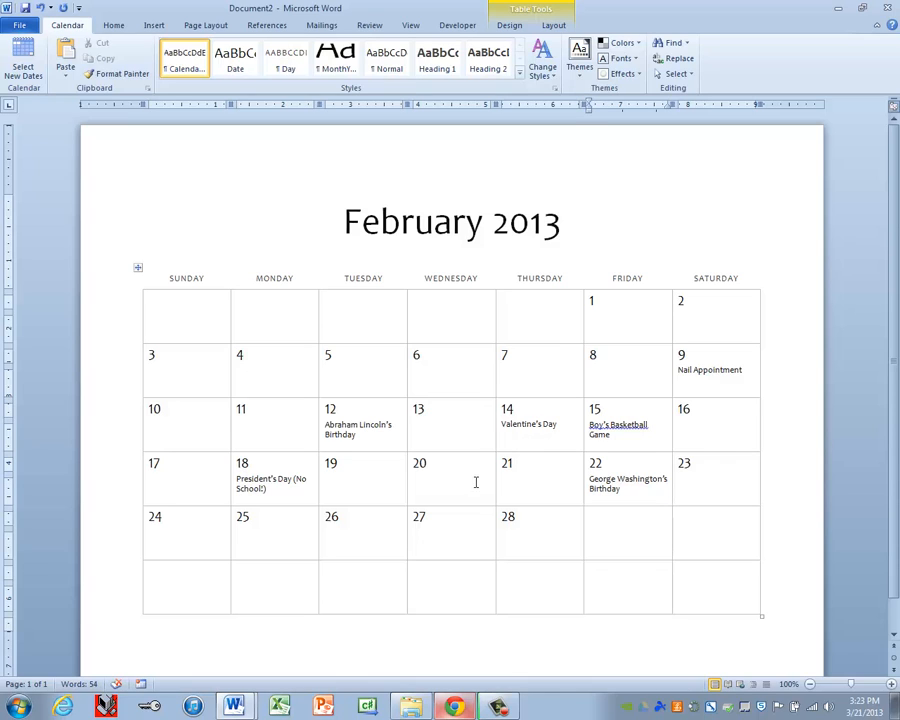
Step: Enter "Sister's Birthday" on February 28 and "Opening Night Movie" on February 8
click(528, 537)
text(Sister's Birthday)
click(703, 484)
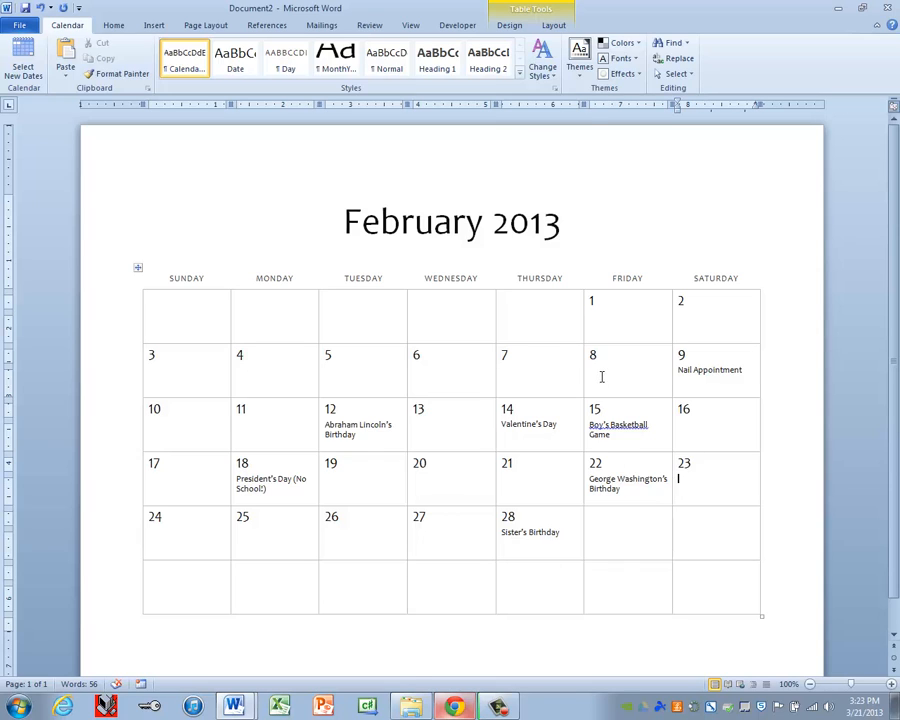
click(659, 382)
text(Opening Night)
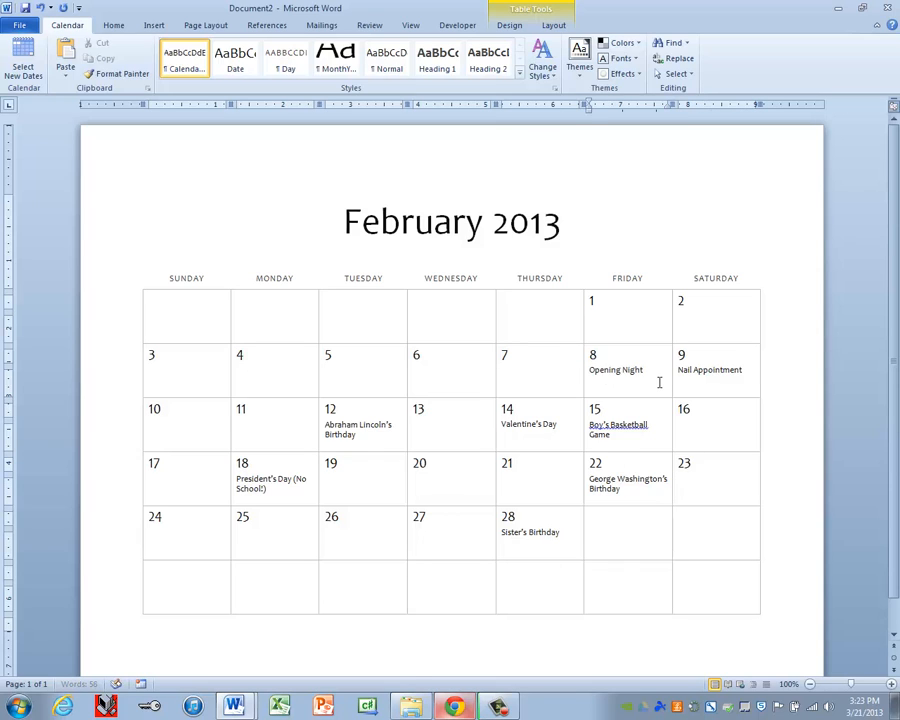
text( Movie)
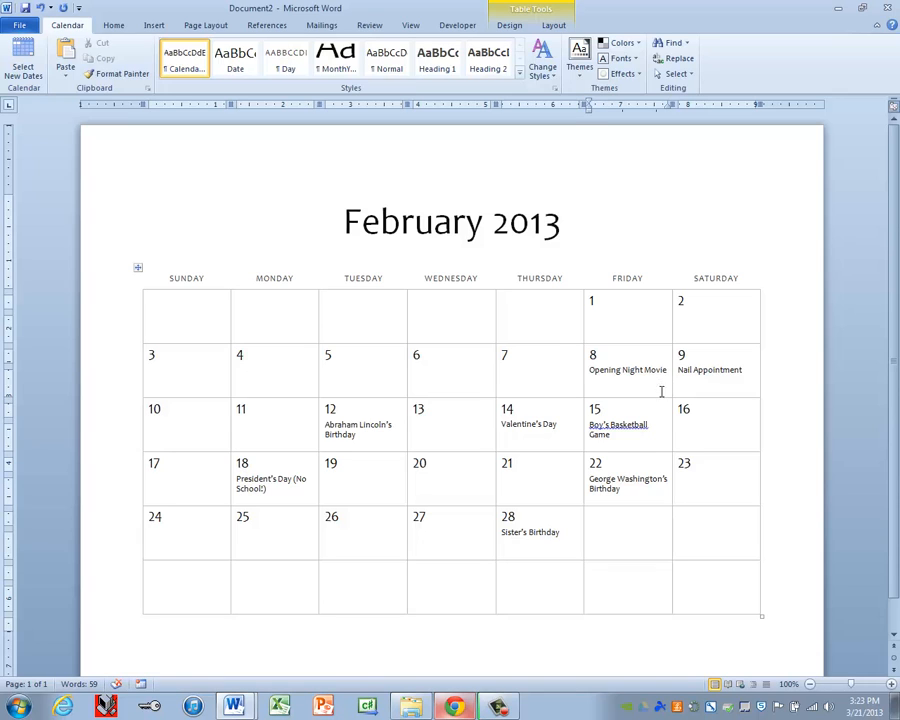
Step: Enter "Family Night" on February 4
click(259, 374)
text(Family Night)
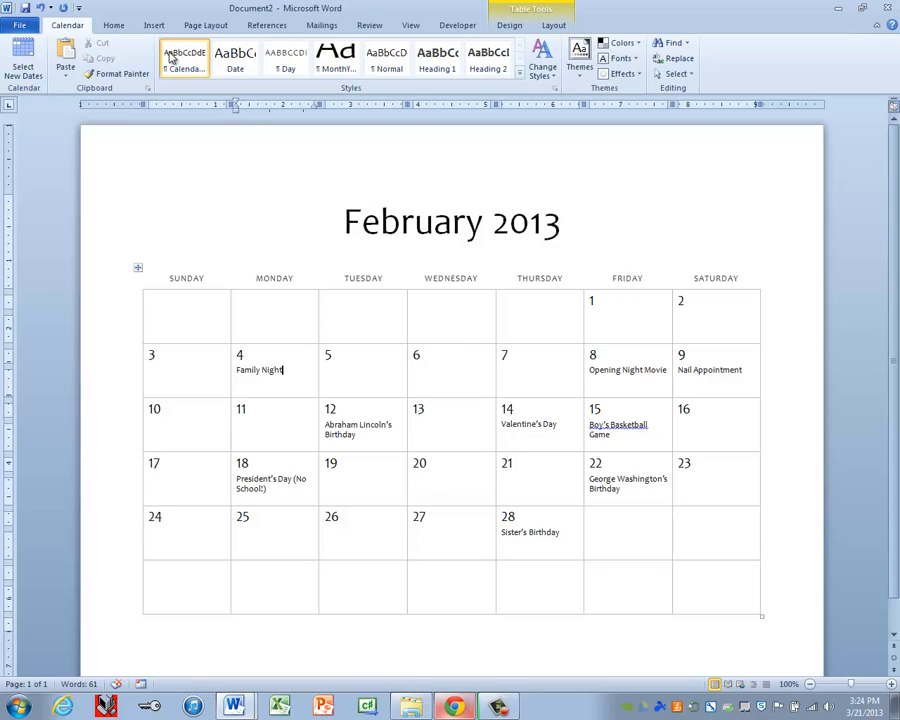
Step: Search the clip art for "valentine" and insert the pink heart picture in the February 4 cell
click(154, 26)
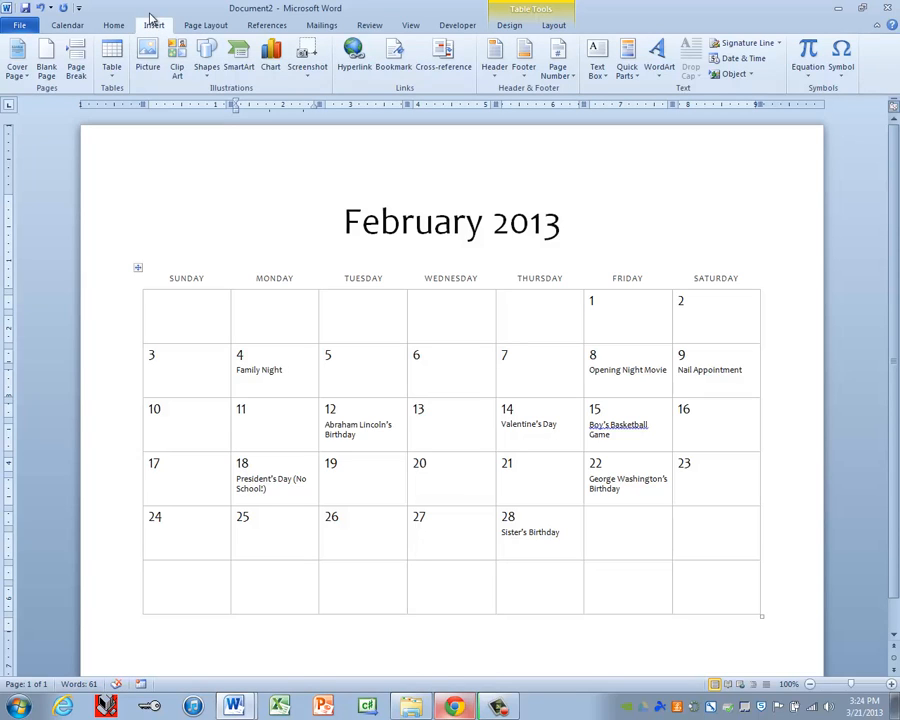
click(177, 66)
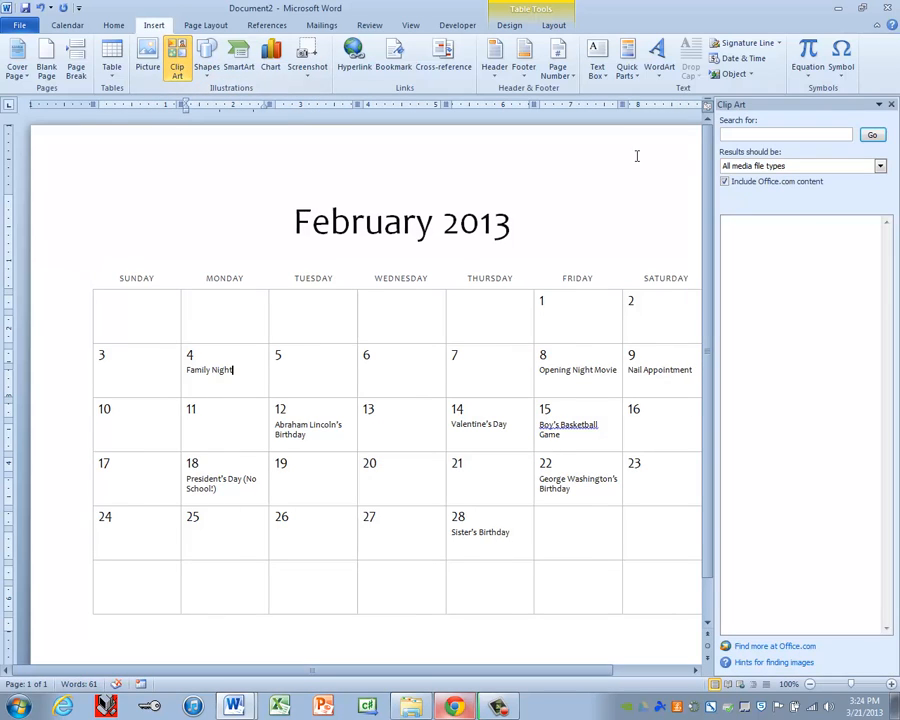
click(746, 134)
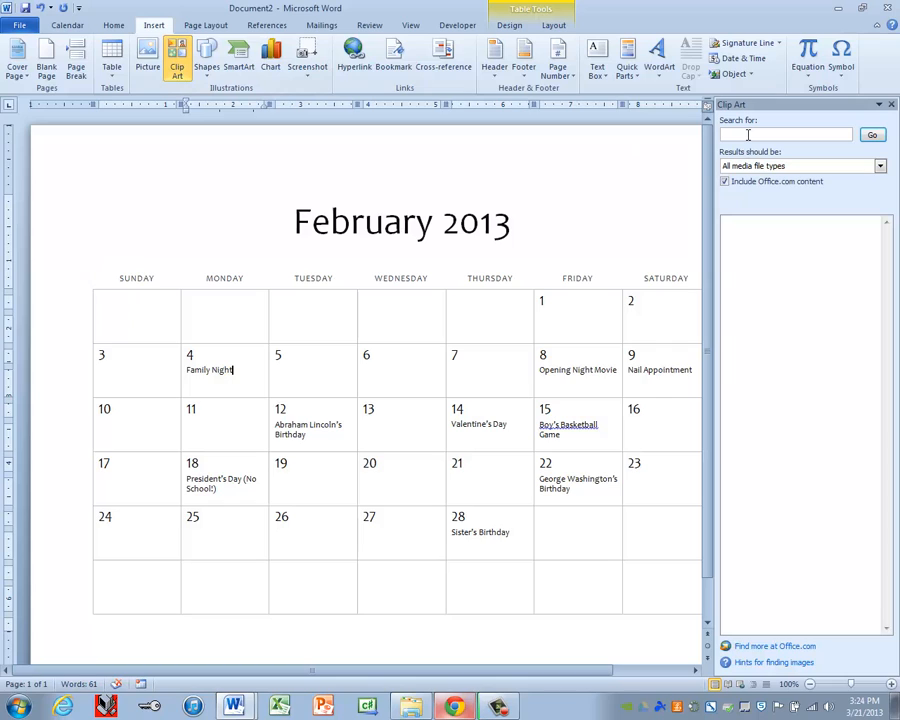
text(valentine)
key(Return)
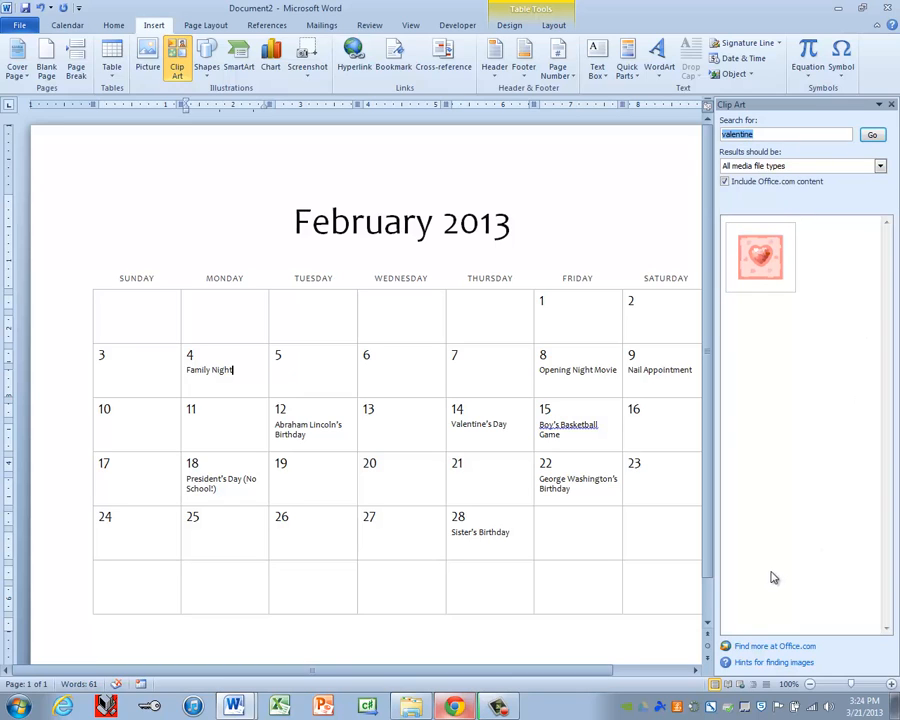
click(758, 258)
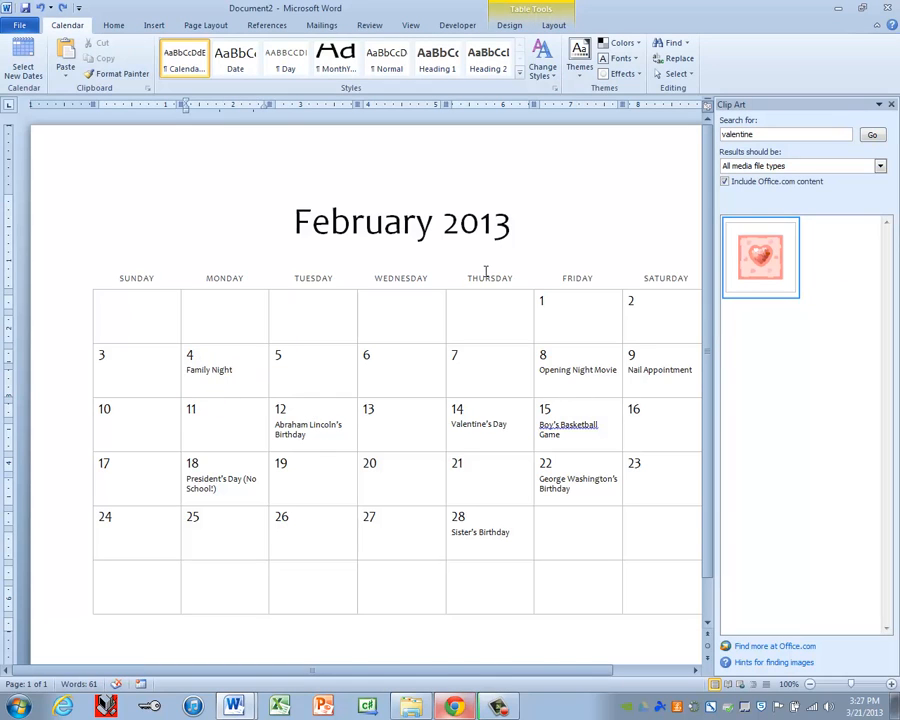
key(ctrl+z)
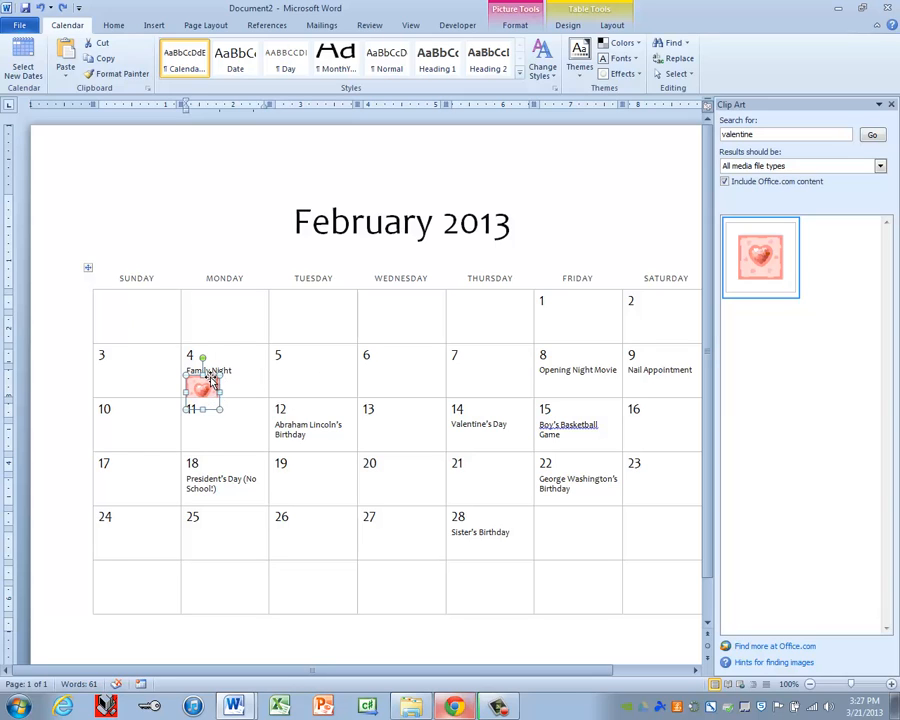
Step: Try to reposition the inline heart picture by moving it between the February 5, 4 and 12 cells
drag(202, 390, 298, 382)
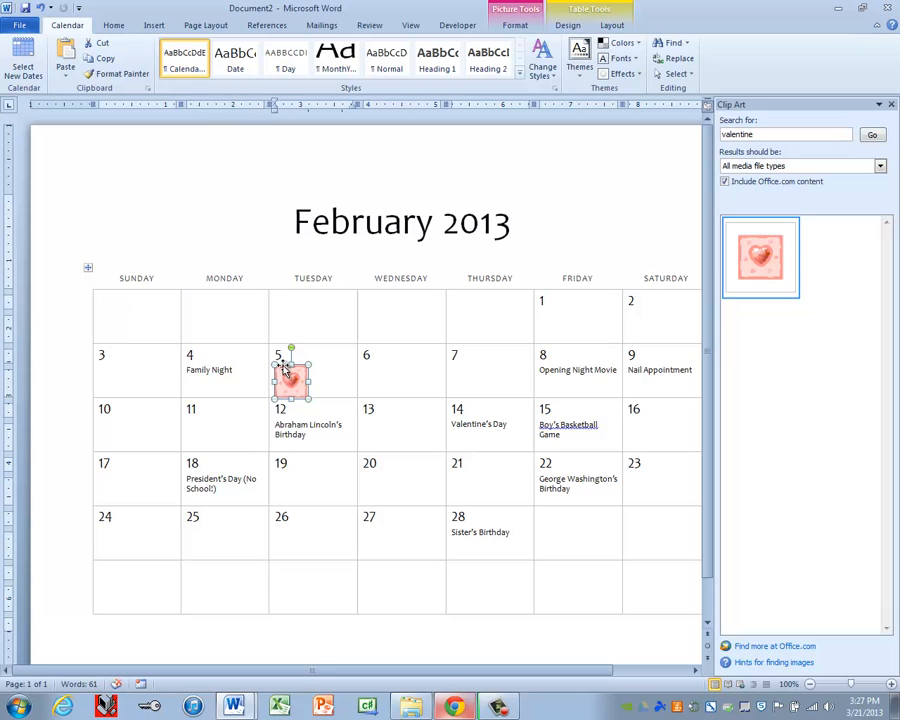
click(235, 362)
drag(235, 362, 226, 360)
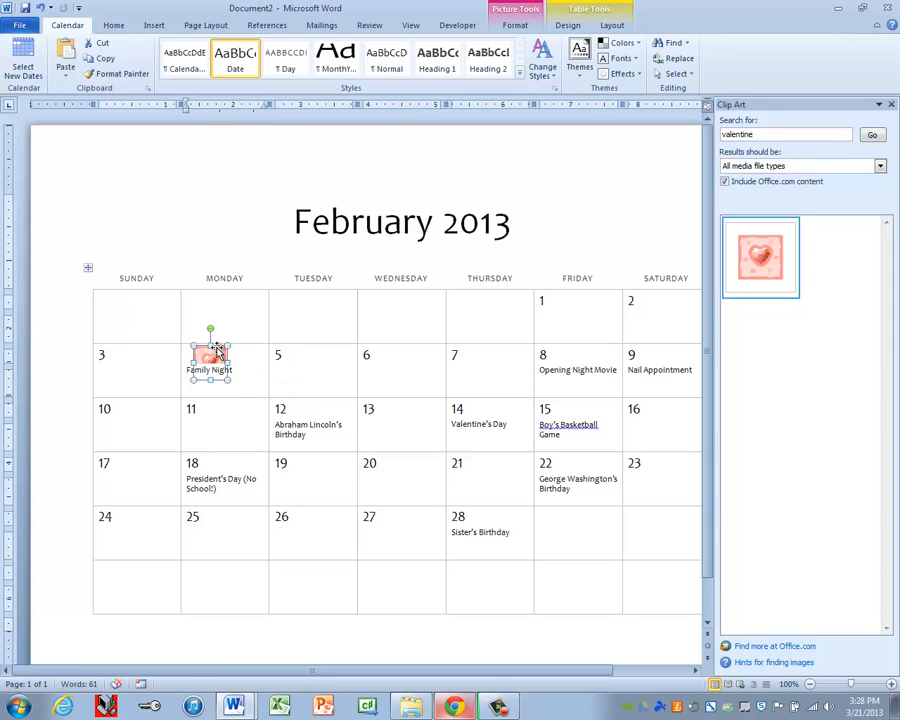
click(222, 398)
click(312, 438)
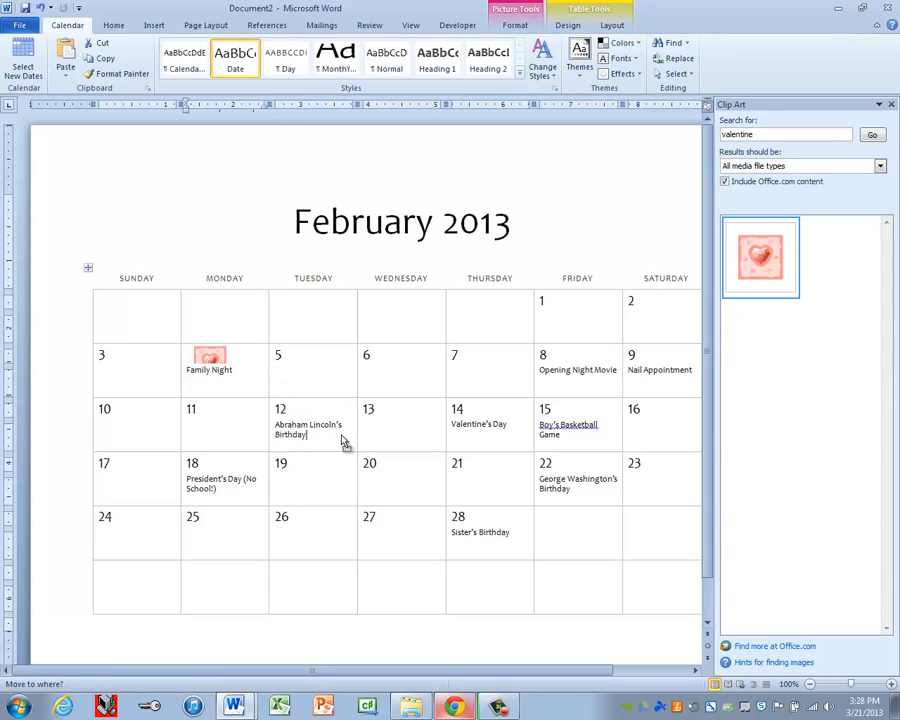
key(Return)
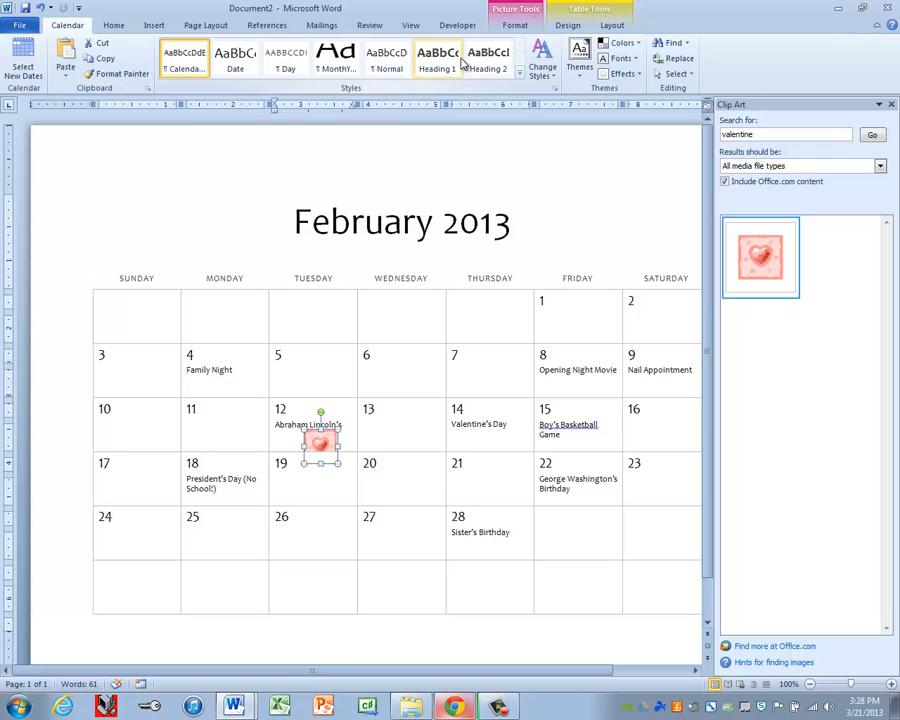
Step: Set the heart picture's text wrapping to In Front of Text
click(514, 25)
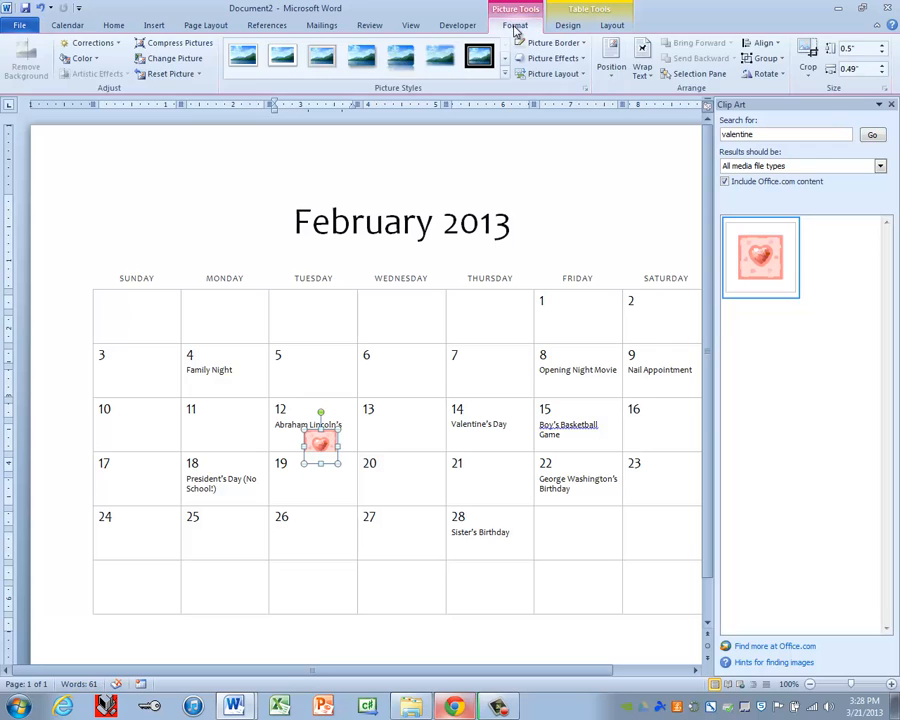
click(643, 75)
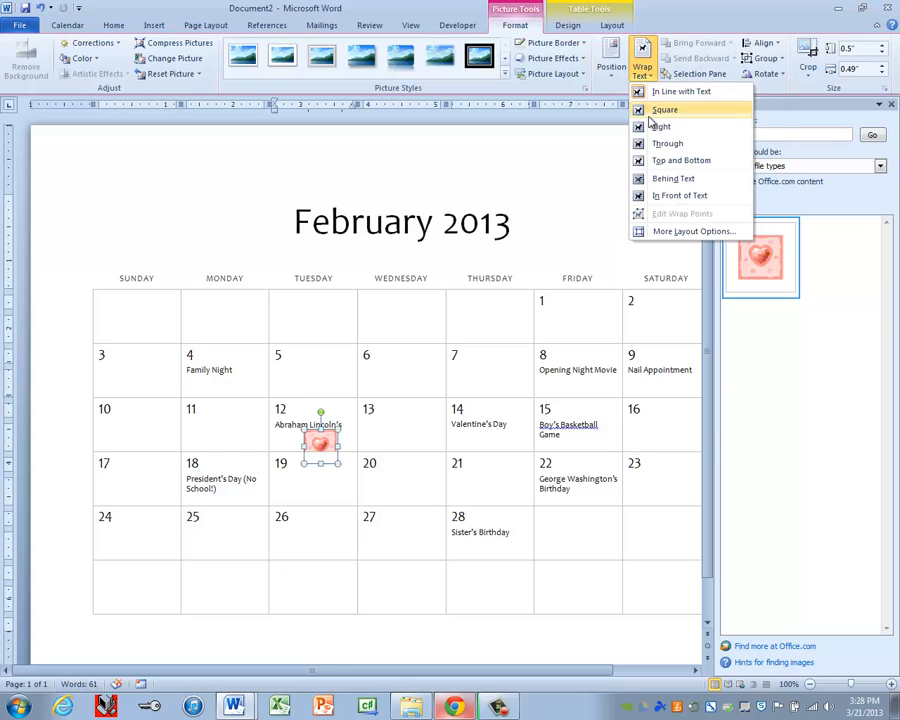
click(679, 196)
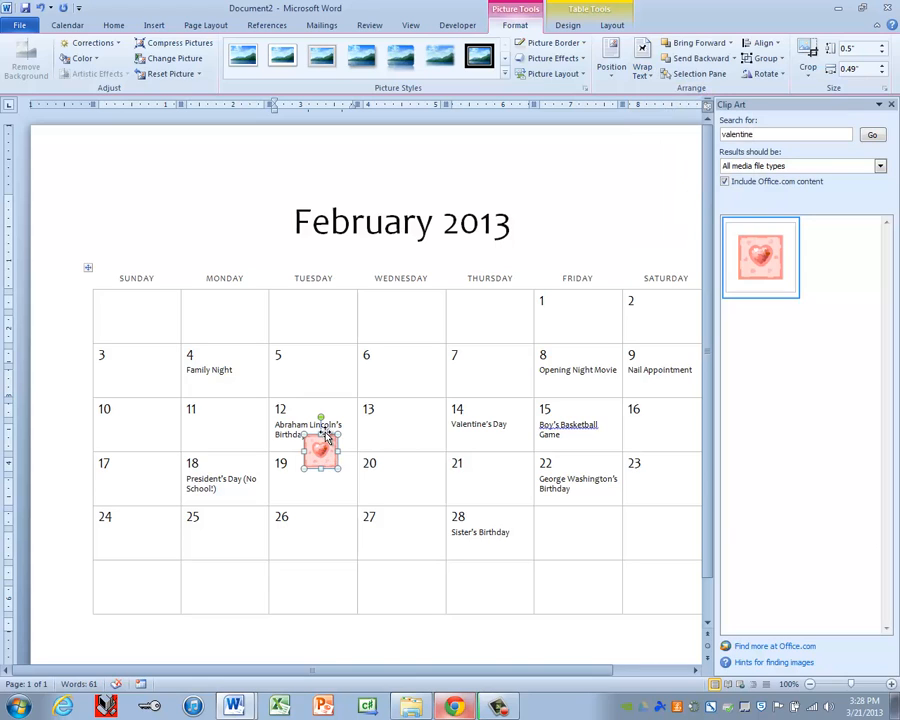
Step: Move the heart picture to the February 14 cell and resize it to fit beside "Valentine's Day"
drag(328, 434, 519, 427)
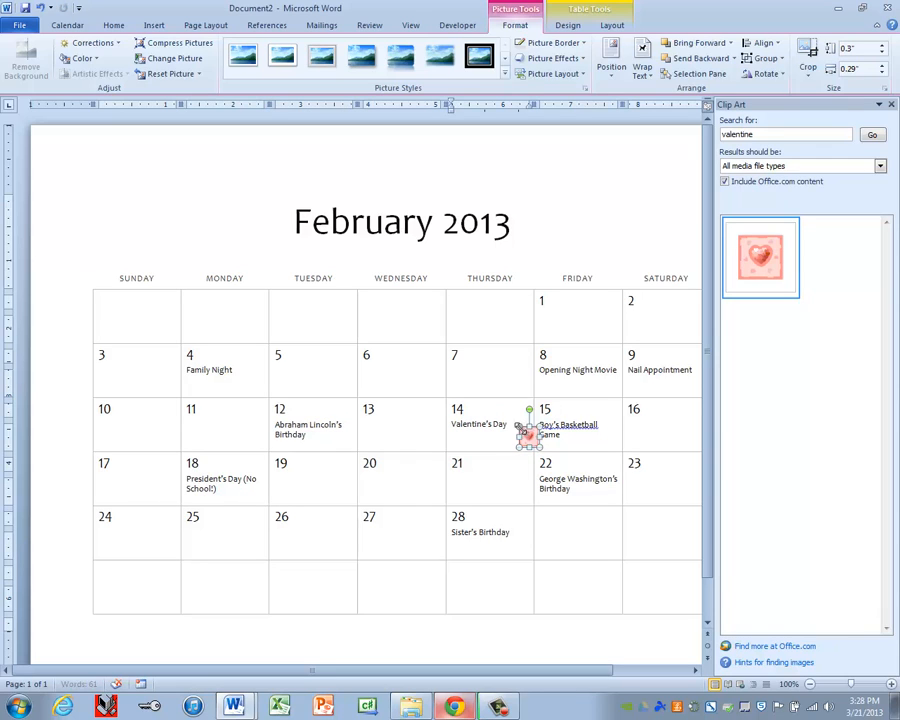
mouse_move(522, 430)
mouse_down()
mouse_move(516, 443)
mouse_move(510, 436)
mouse_up()
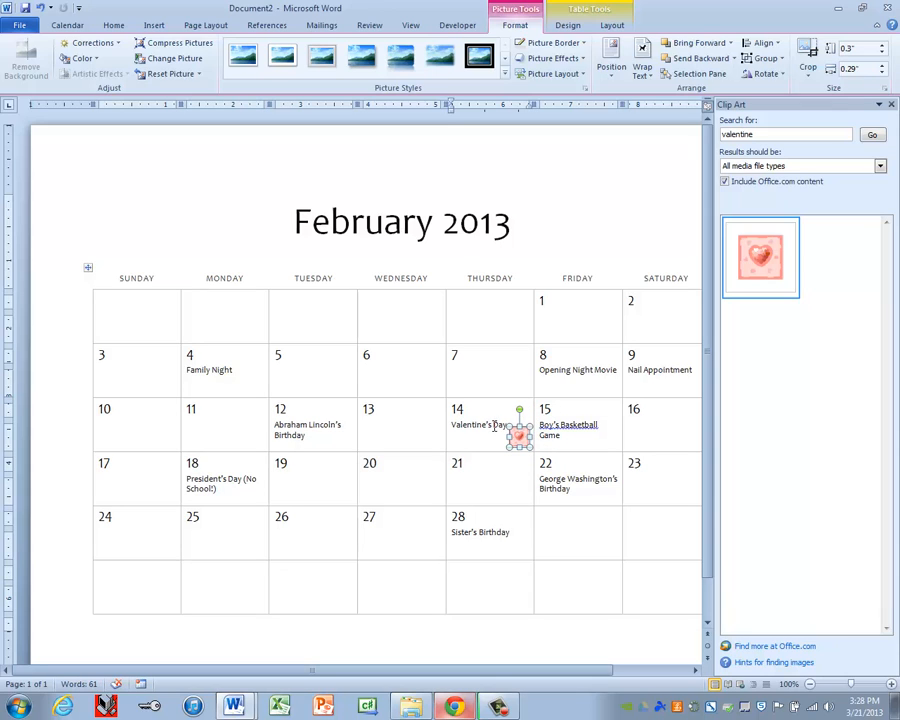
click(494, 427)
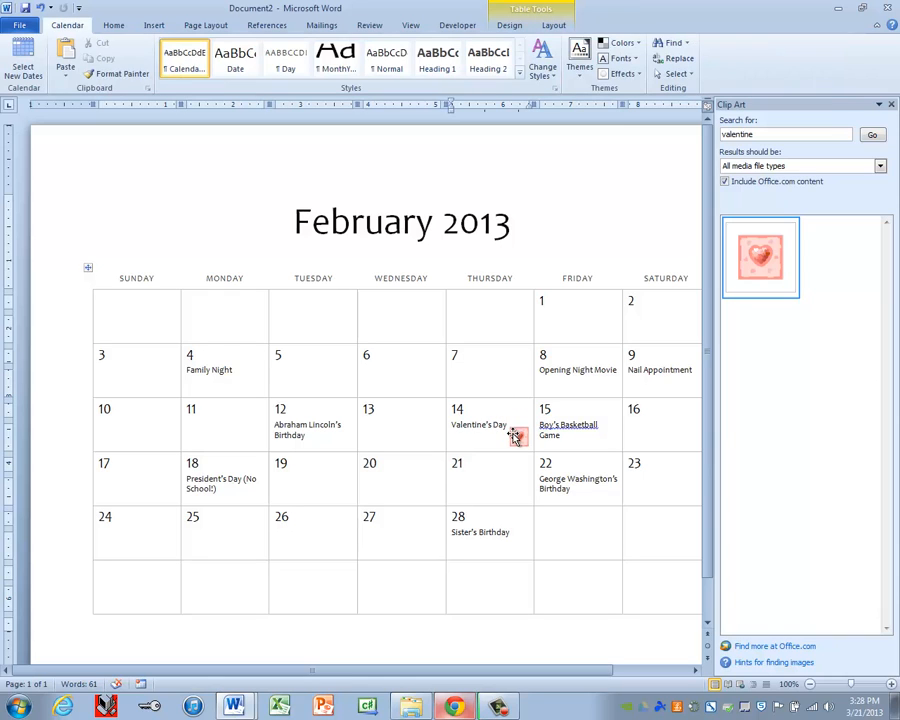
click(516, 437)
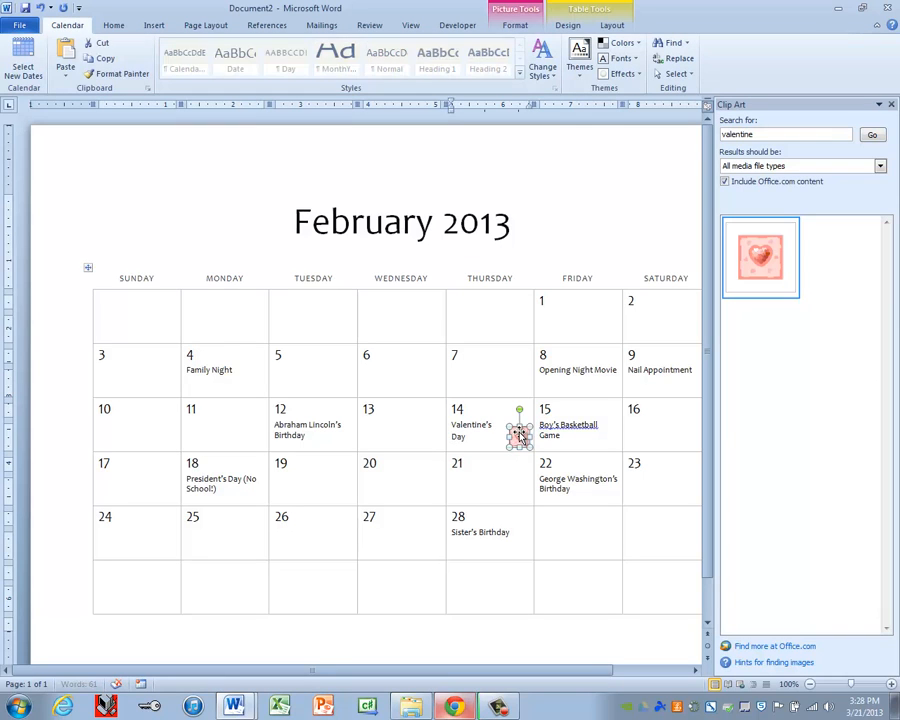
mouse_move(509, 426)
mouse_down()
mouse_move(494, 412)
mouse_move(508, 427)
mouse_up()
click(576, 442)
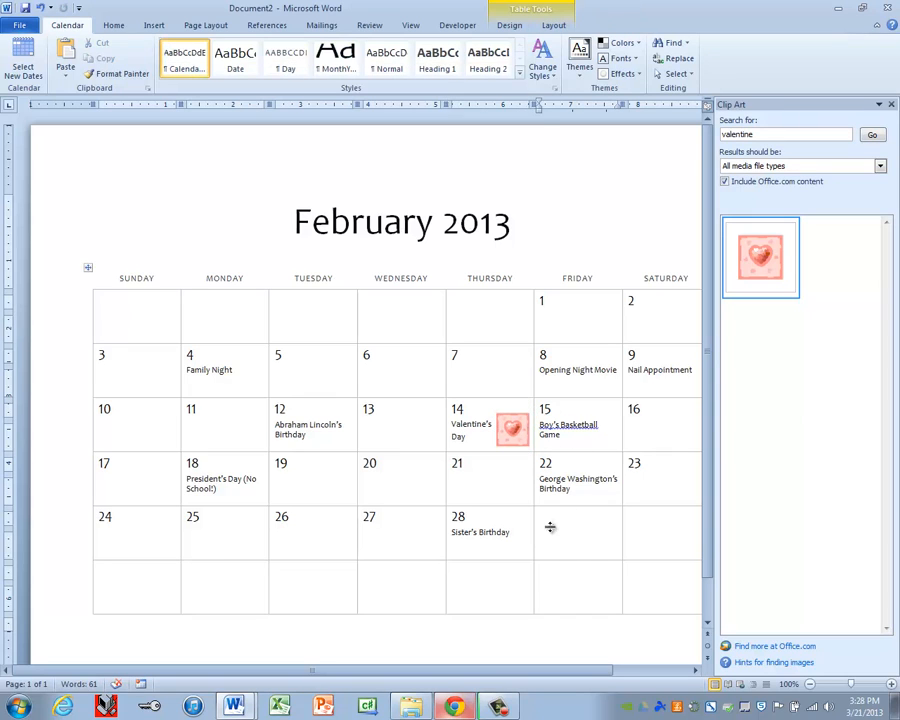
Step: Search the clip art for "president" and insert the George Washington and Abe Lincoln portrait in the February 15 cell
click(750, 134)
text(pre)
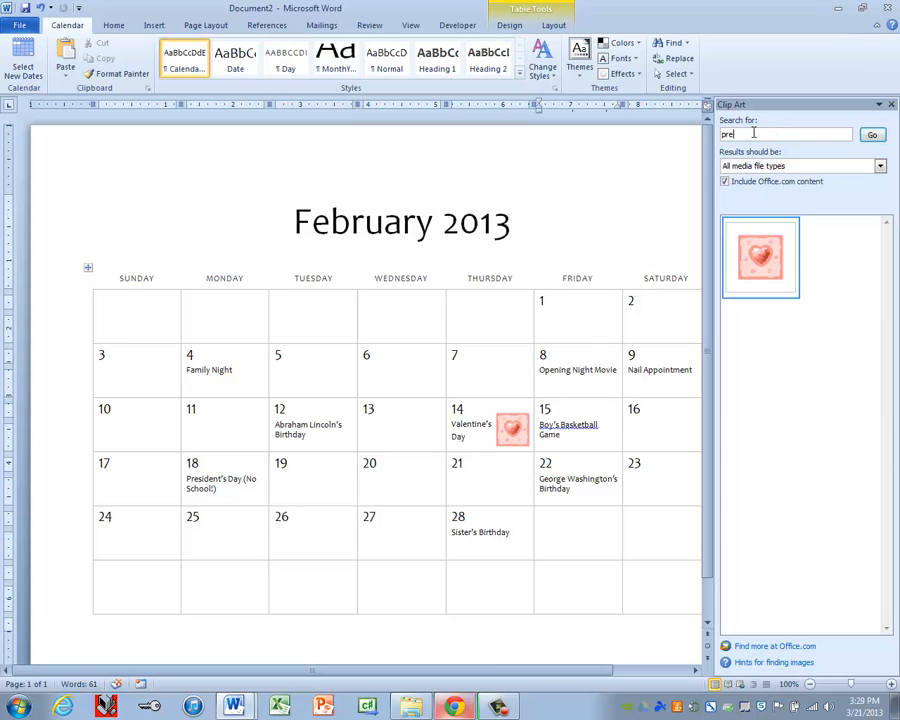
text(sident)
key(Return)
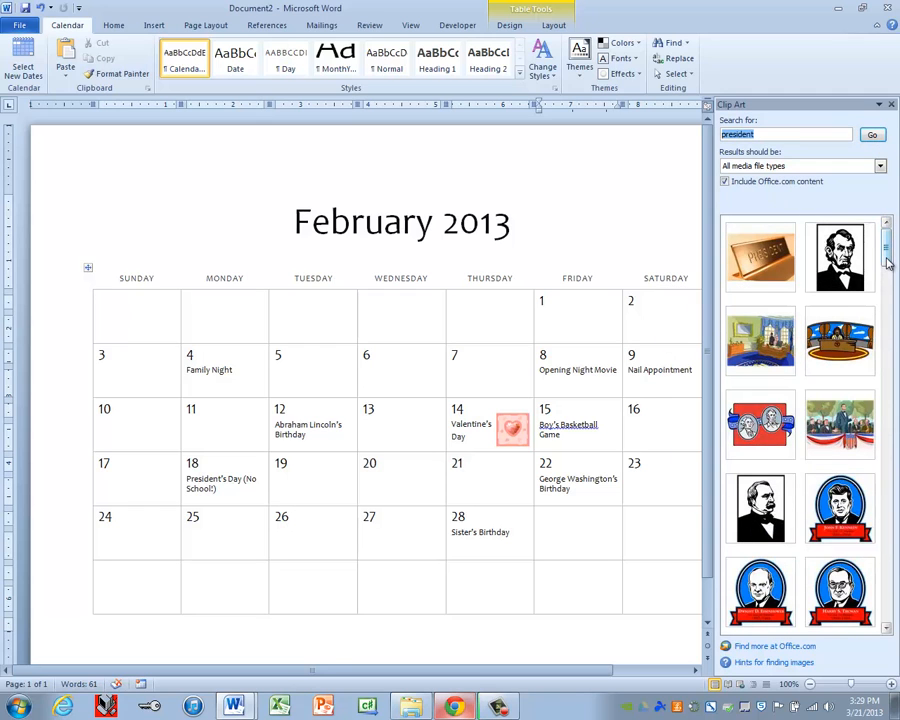
mouse_move(887, 262)
mouse_down()
mouse_move(897, 522)
mouse_move(899, 257)
mouse_up()
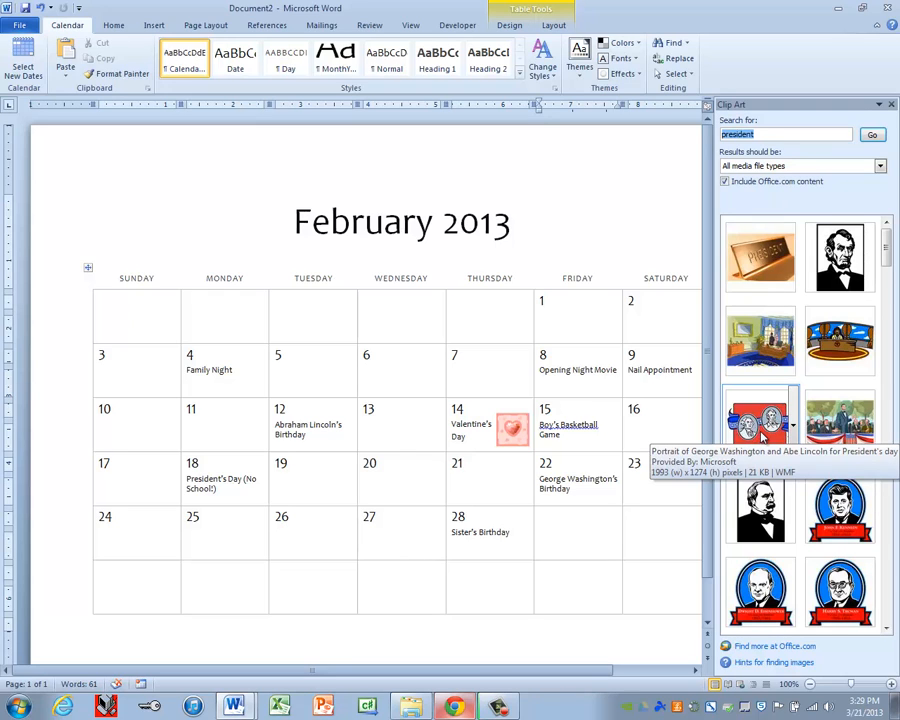
drag(765, 435, 592, 445)
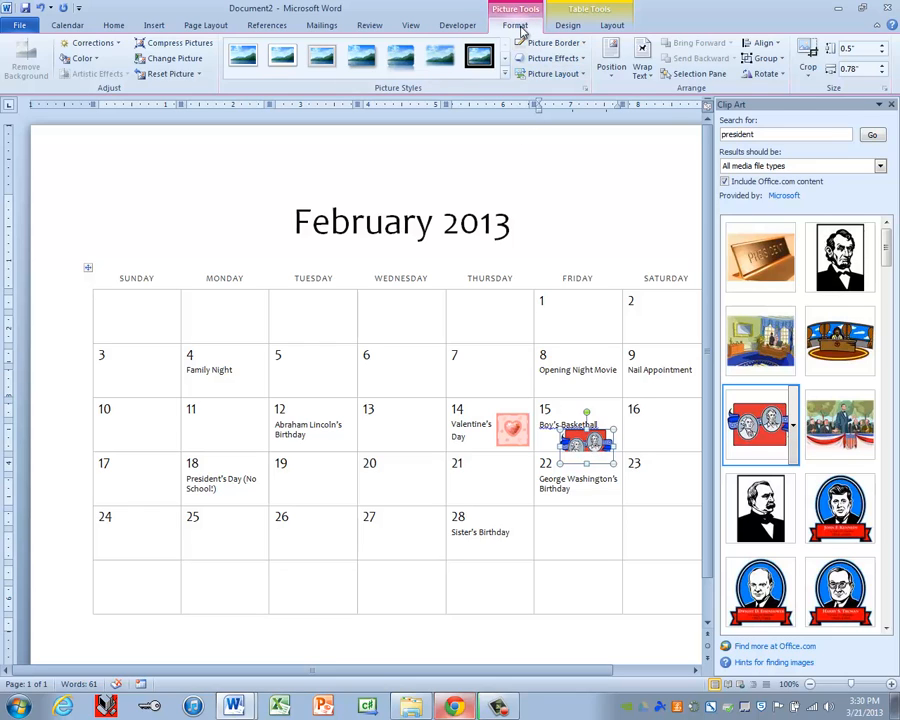
Step: Set the presidents picture's text wrapping to In Front of Text and move it to the February 18 cell
click(644, 77)
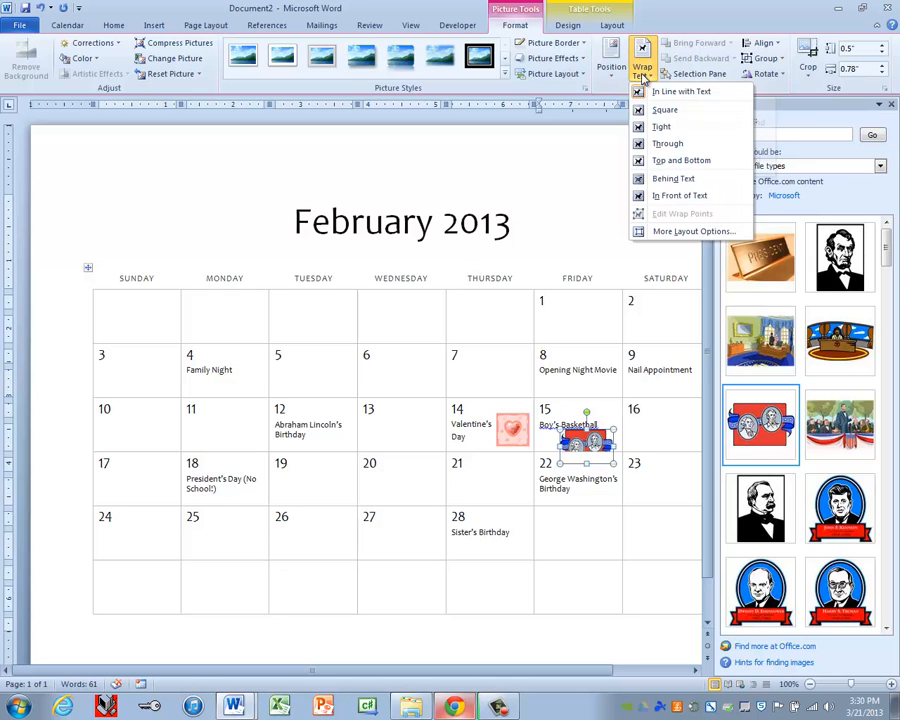
click(659, 197)
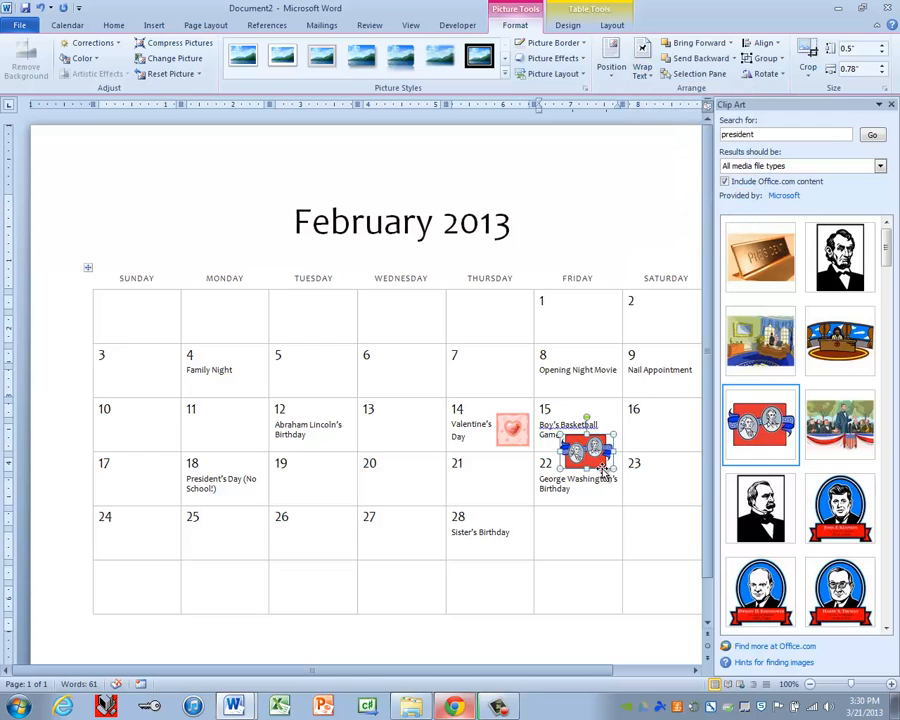
drag(590, 465, 253, 500)
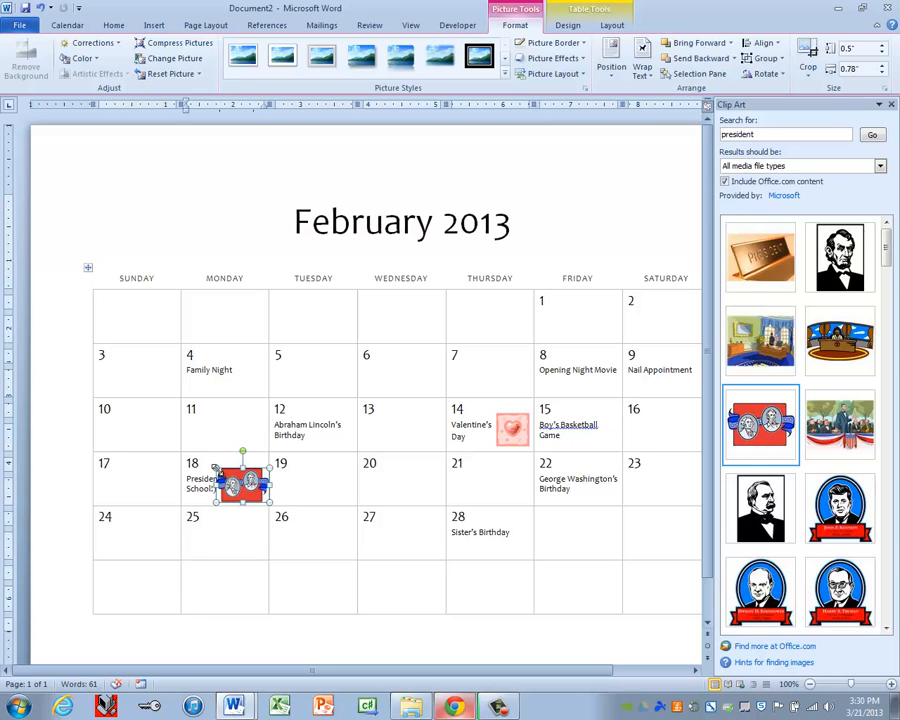
Step: Shrink the presidents picture to about 0.38" by 0.59" and place it in the upper-right corner of the February 18 cell
drag(214, 468, 249, 497)
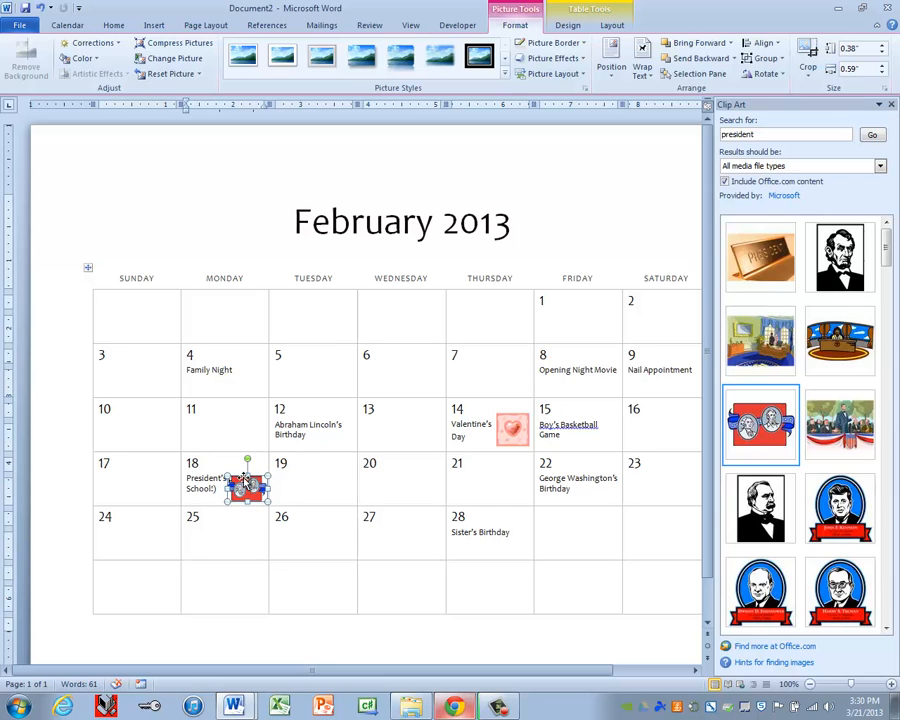
drag(243, 478, 237, 457)
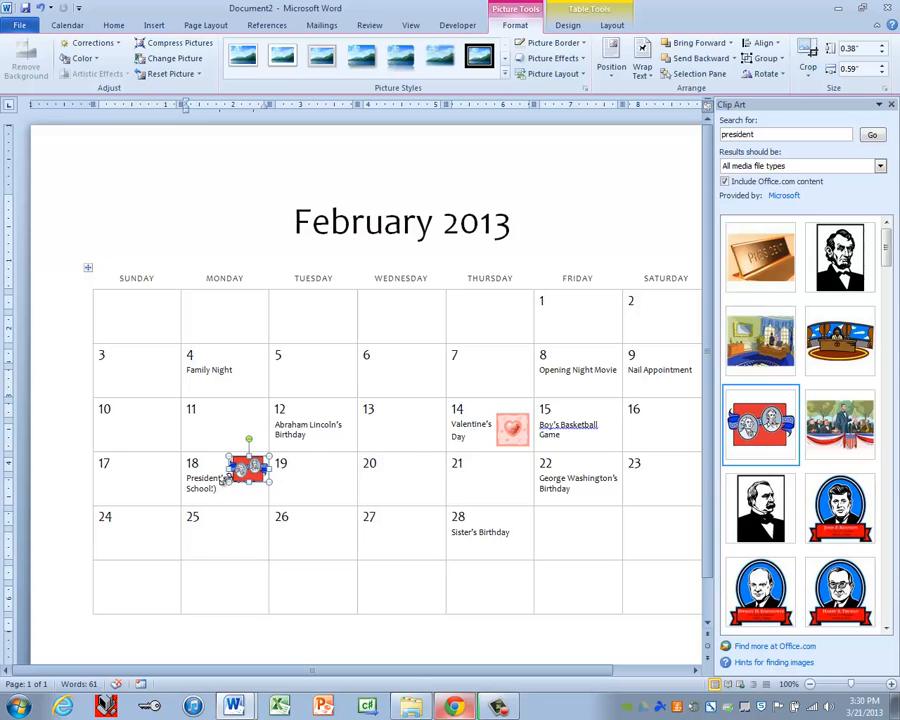
click(318, 490)
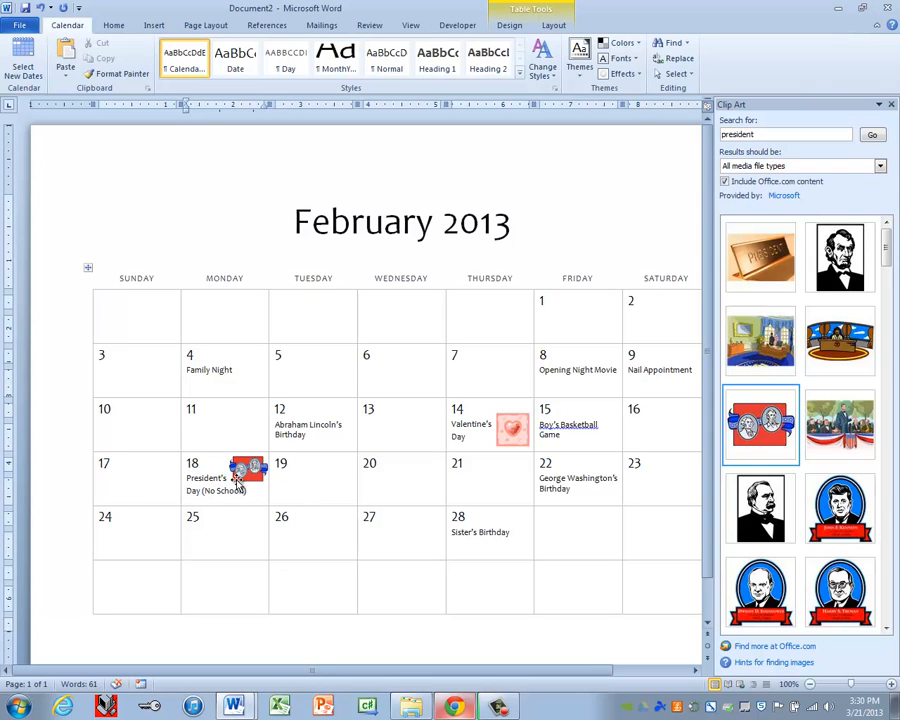
click(240, 478)
click(273, 500)
Step: Search the clip art for "birthday" and insert the orange picture into the calendar
double_click(740, 134)
text(birthday)
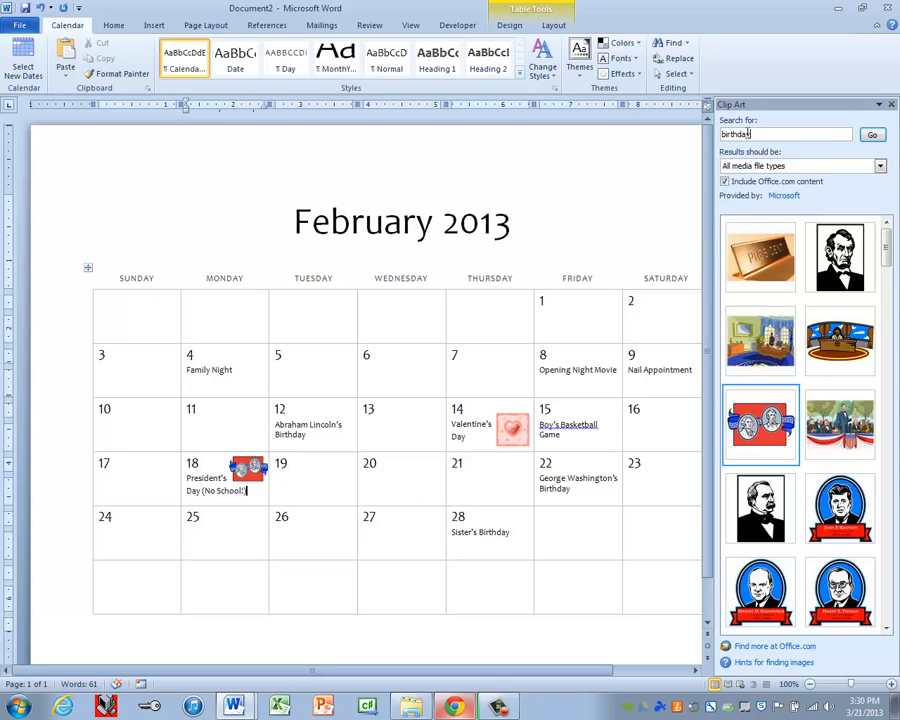
key(Return)
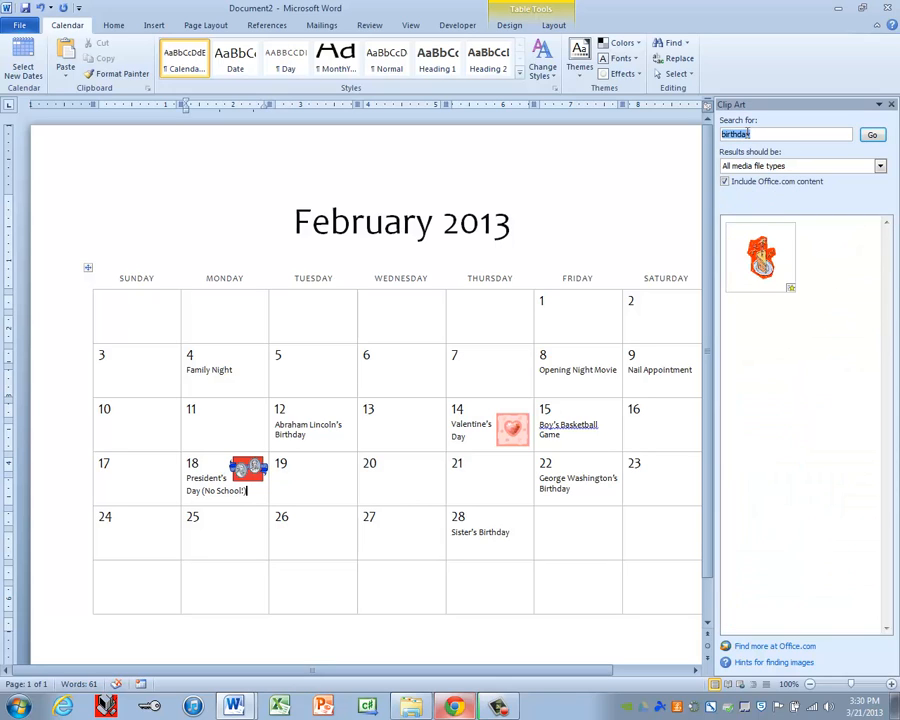
click(760, 255)
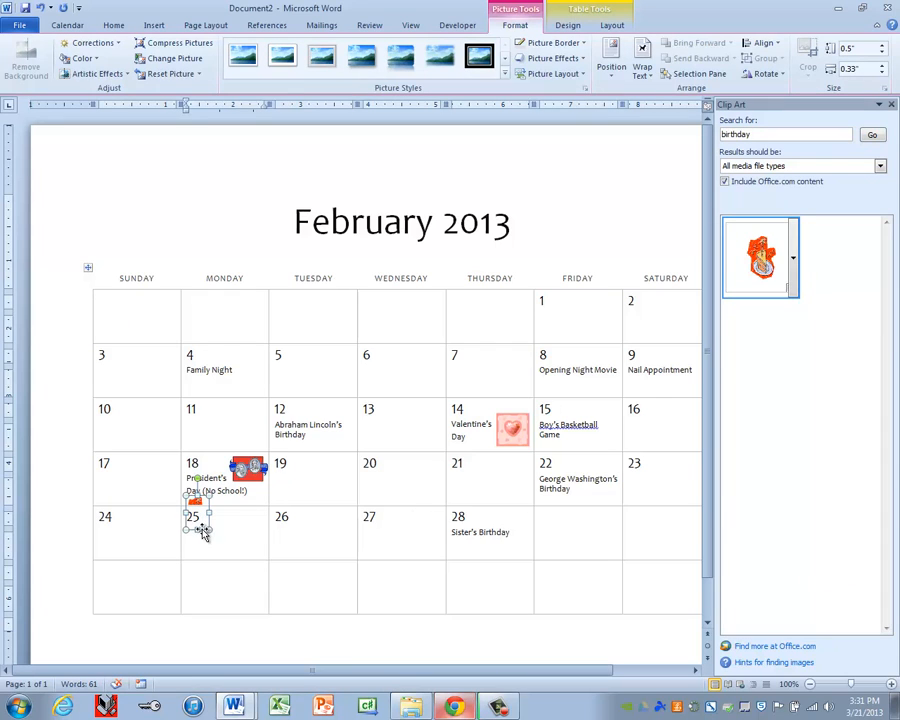
Step: Set the birthday picture's text wrapping to In Front of Text and move it beside "Sister's Birthday" on February 28
click(642, 62)
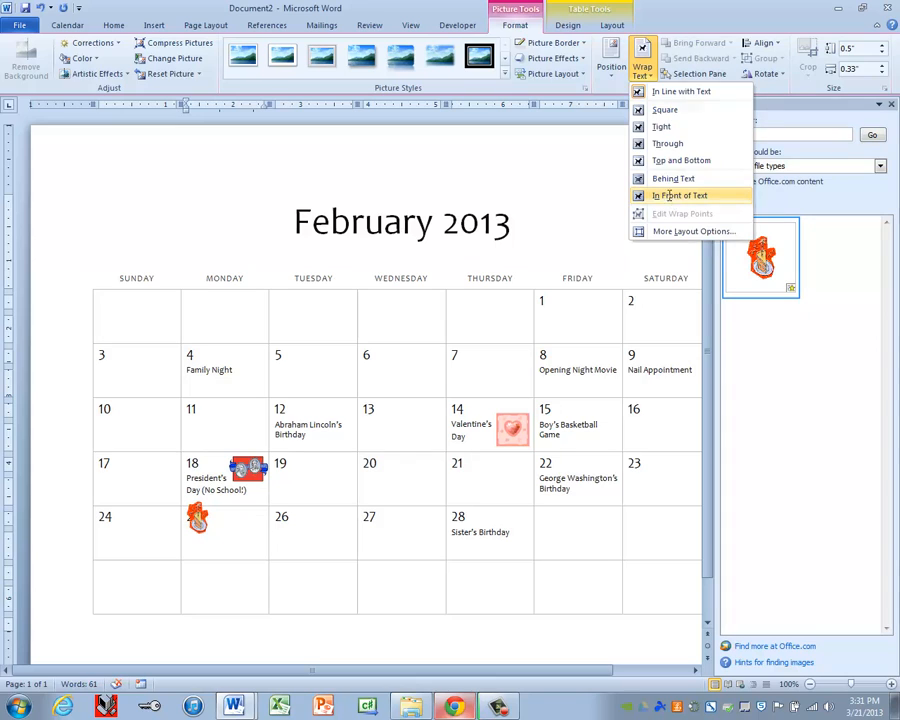
click(668, 195)
drag(200, 537, 516, 546)
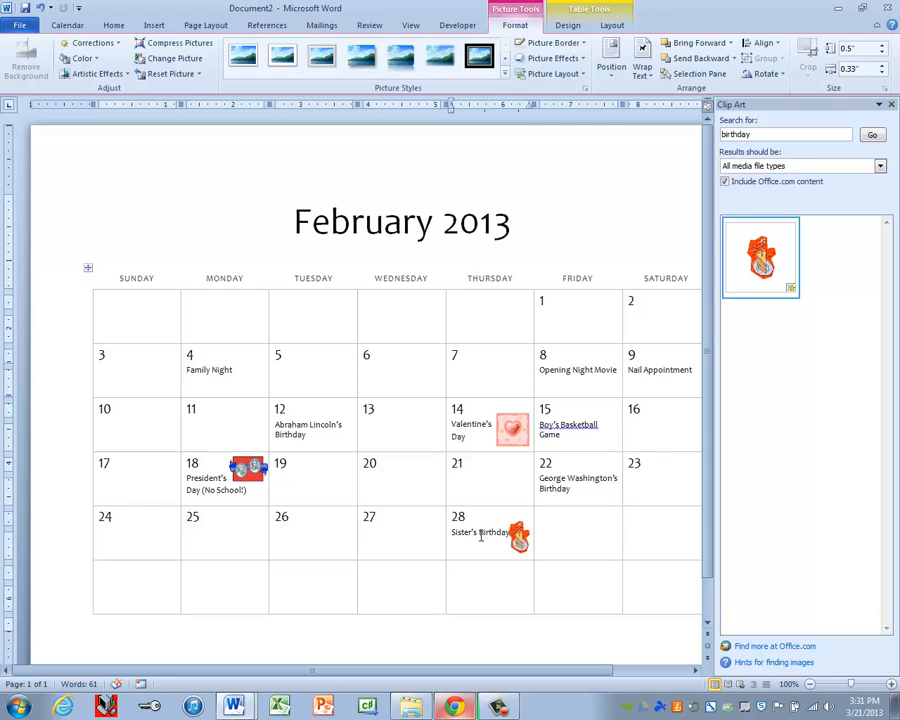
click(504, 518)
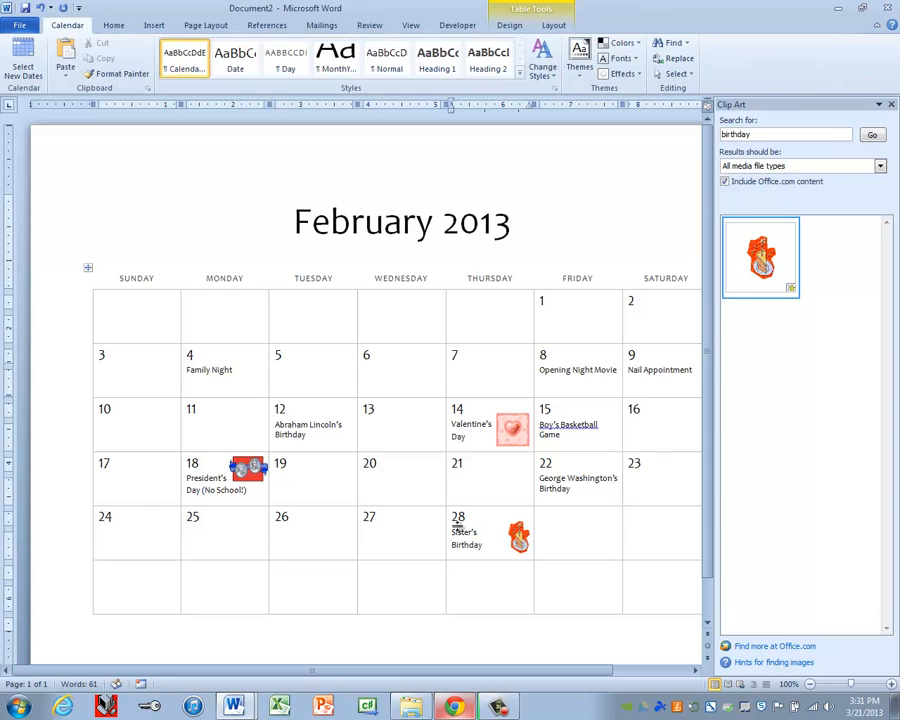
Step: Enlarge the birthday picture to nearly the full height of the February 28 cell and align it along the cell's right edge
click(509, 532)
drag(508, 520, 495, 515)
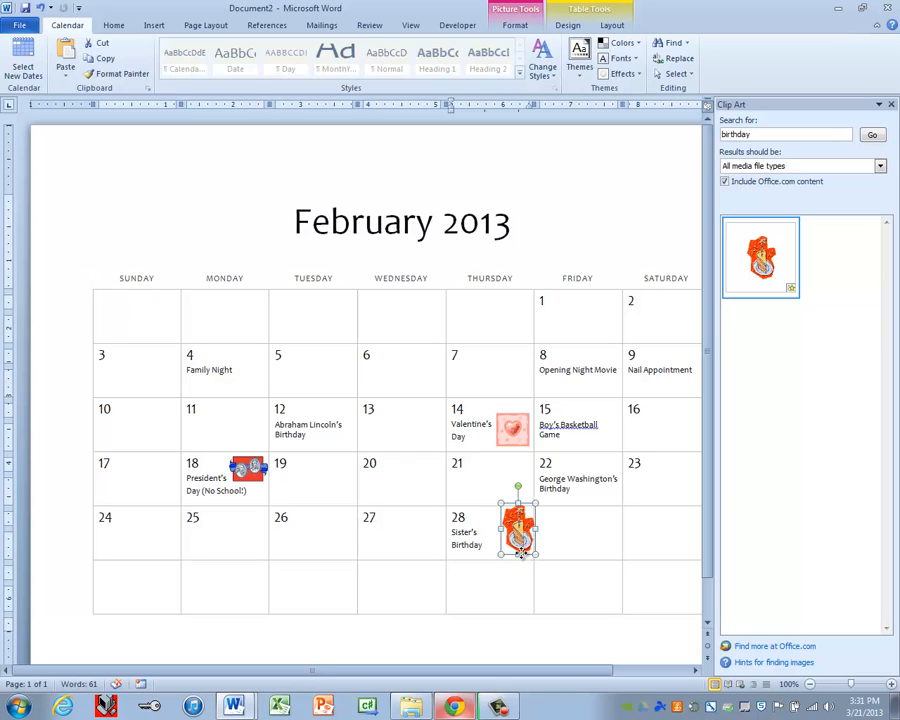
drag(521, 553, 523, 557)
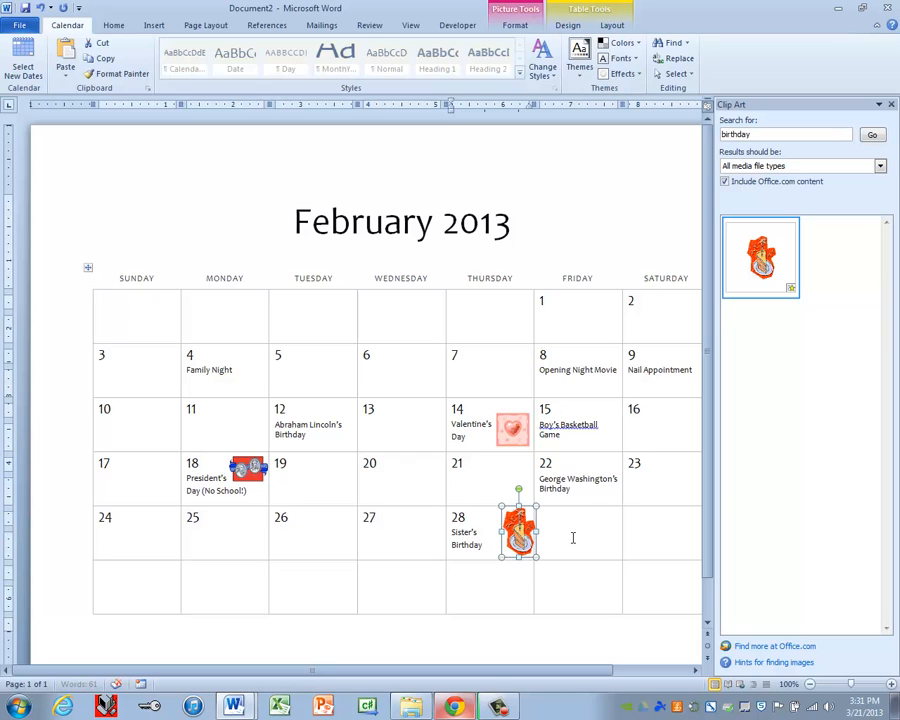
key(Left)
key(Left)
key(Left)
key(Down)
key(Down)
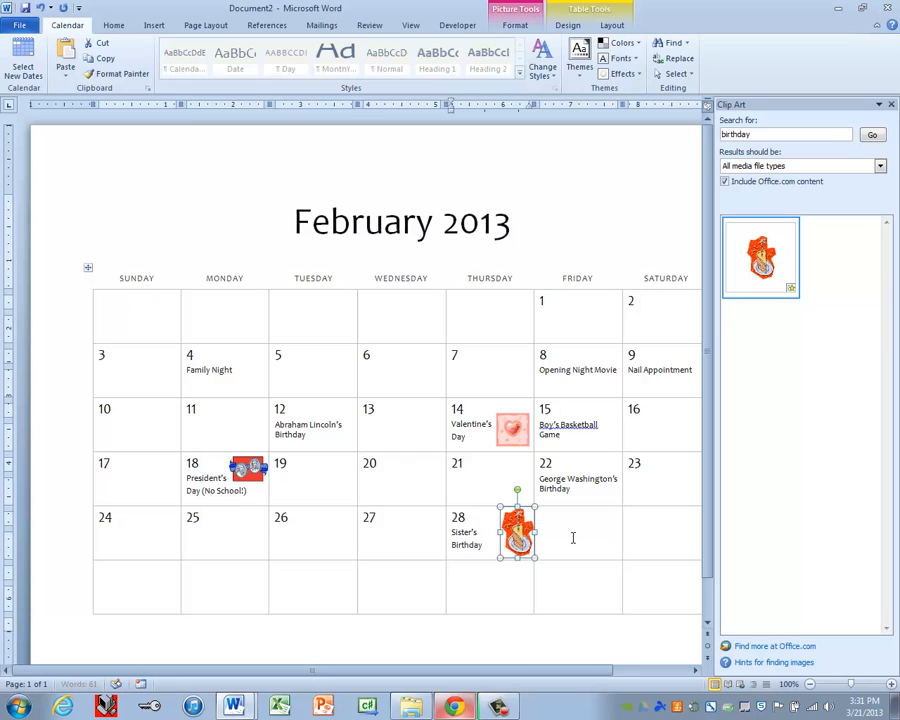
click(577, 537)
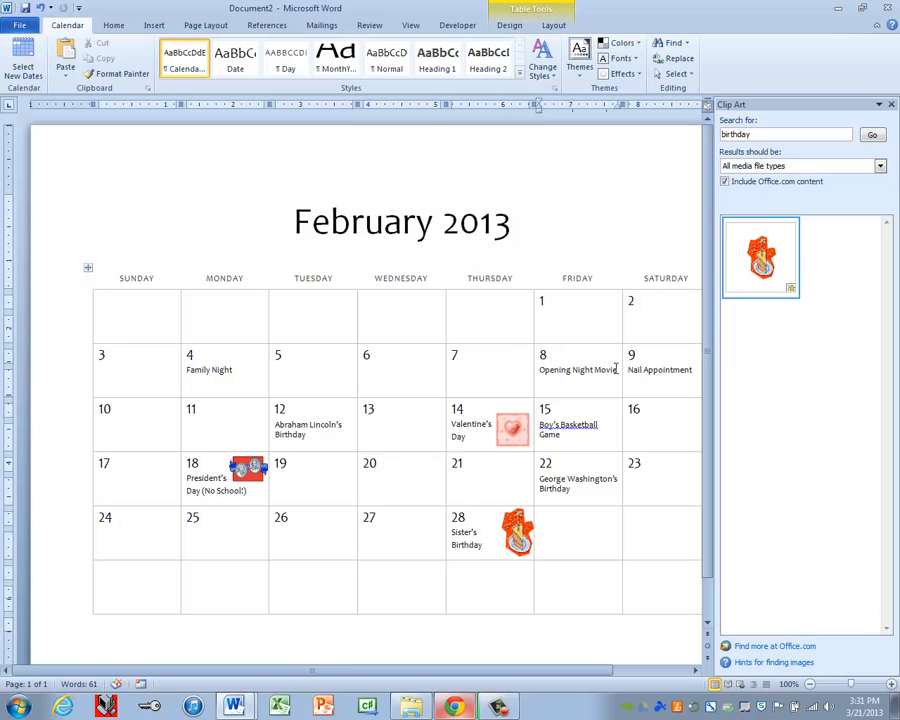
Step: Search the clip art for "nail" and insert the nail polish bottle picture into the February 9 cell
double_click(740, 136)
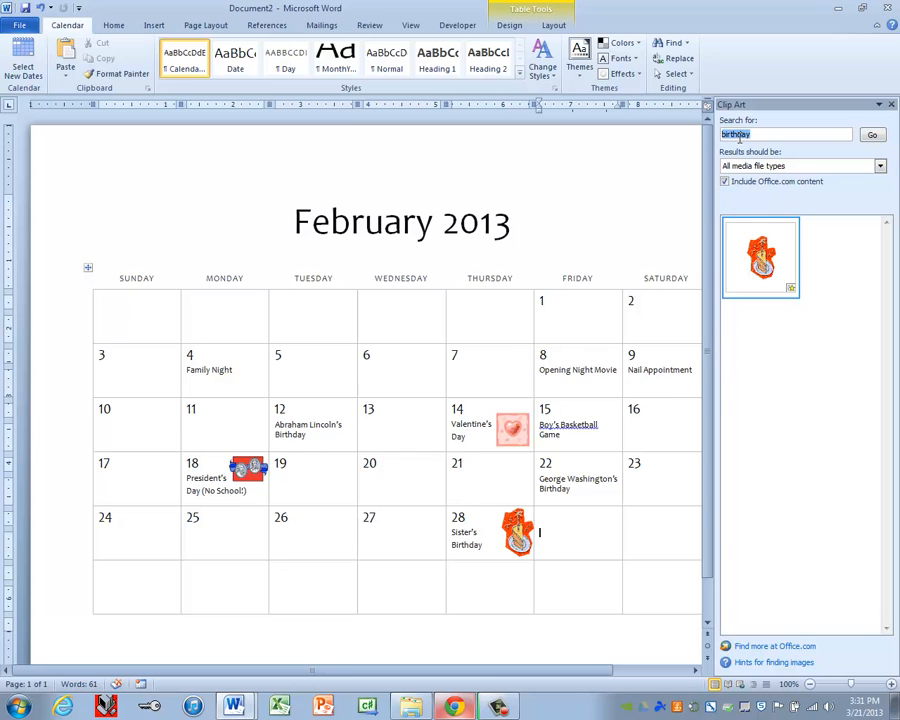
text(nail)
key(Return)
scroll(885, 473, down, 3)
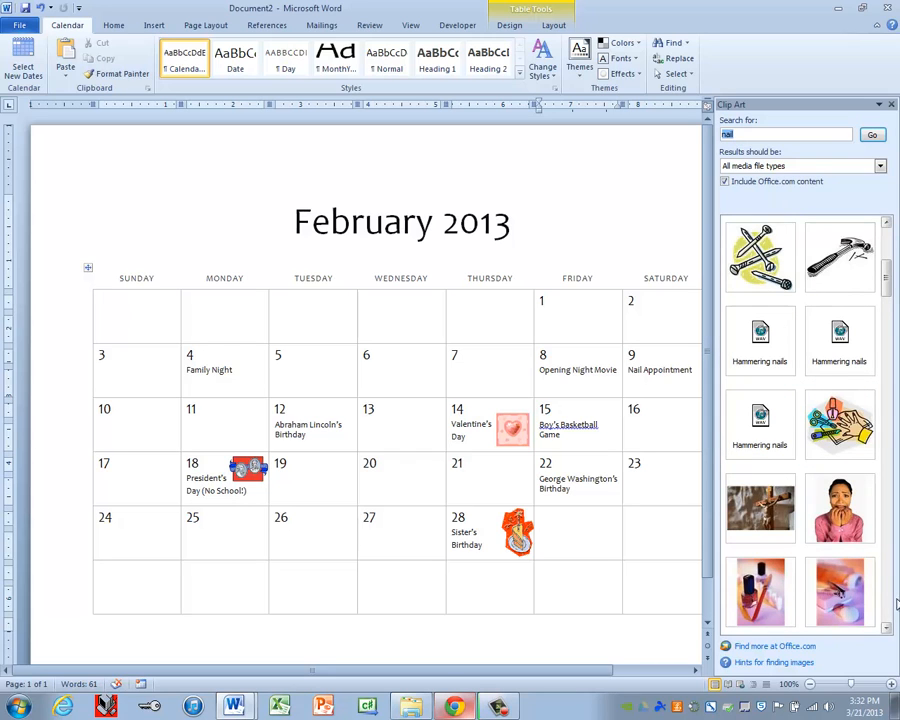
click(887, 630)
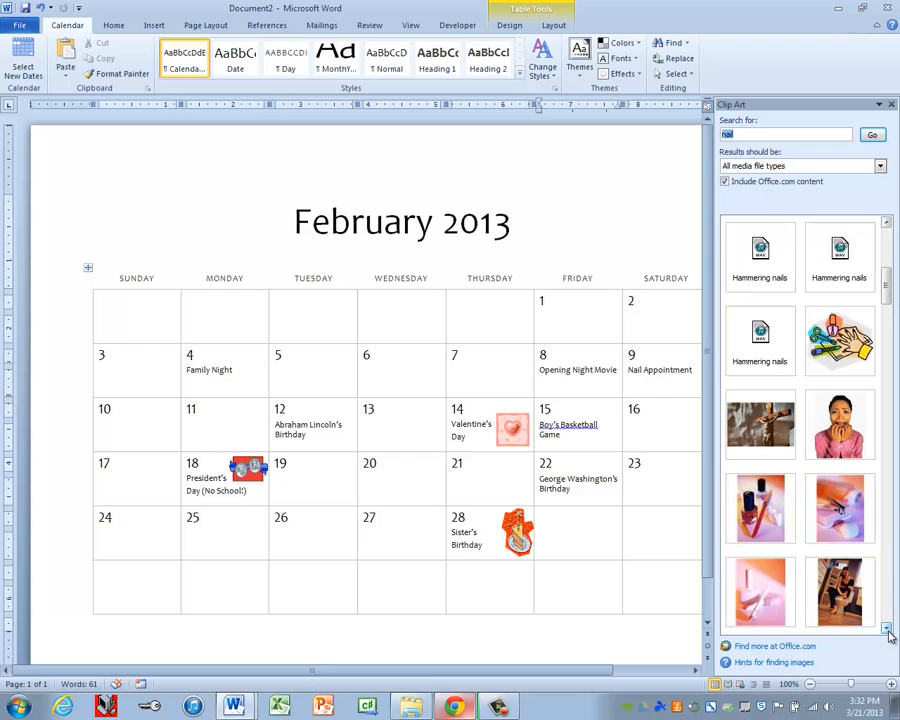
click(887, 630)
click(887, 630)
click(887, 630)
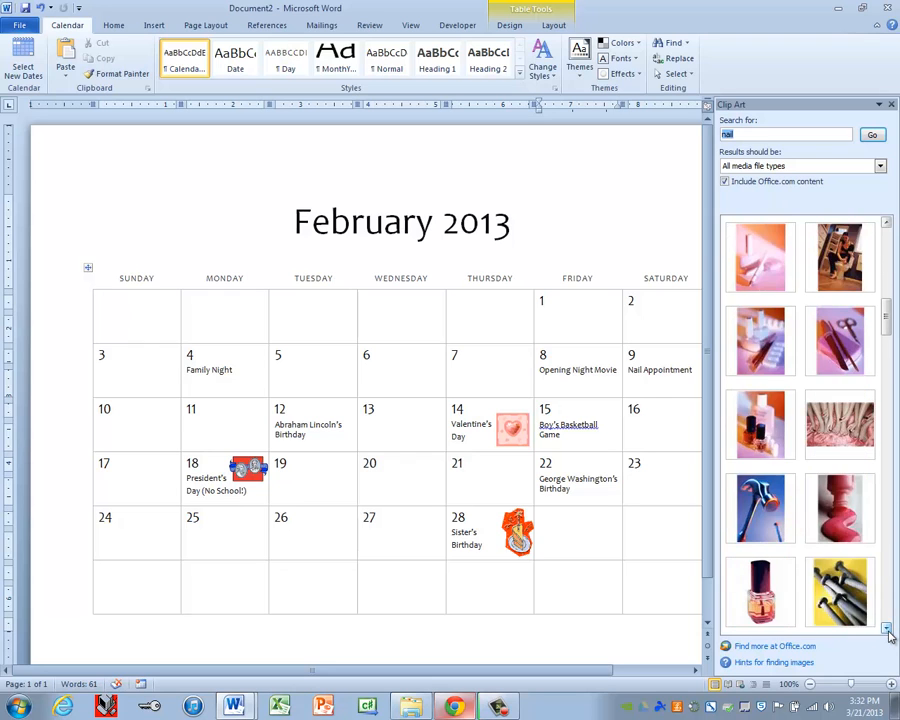
click(887, 630)
click(887, 630)
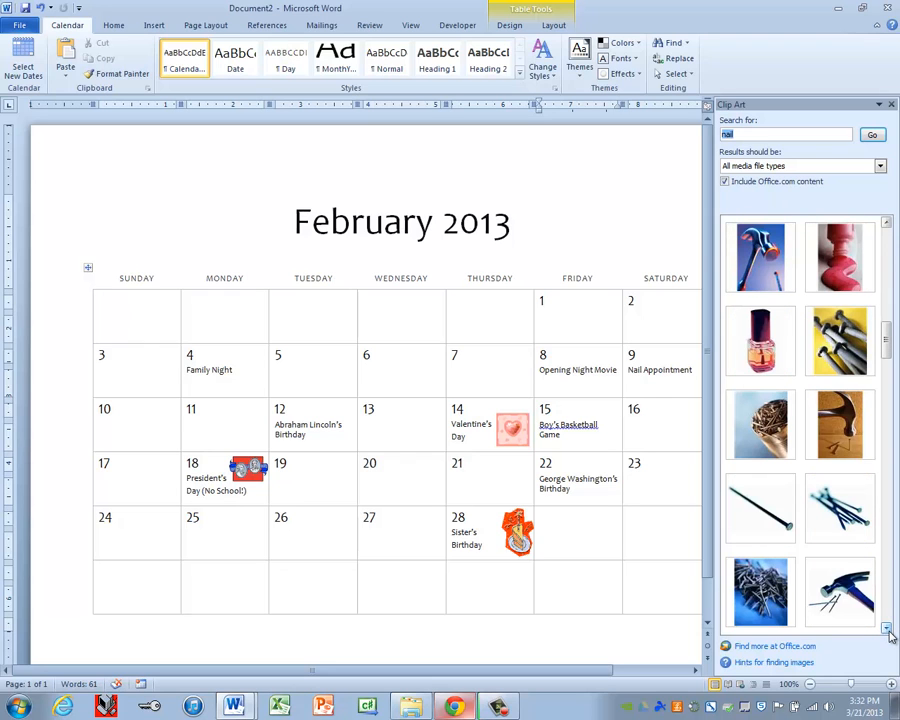
click(764, 345)
drag(552, 540, 644, 356)
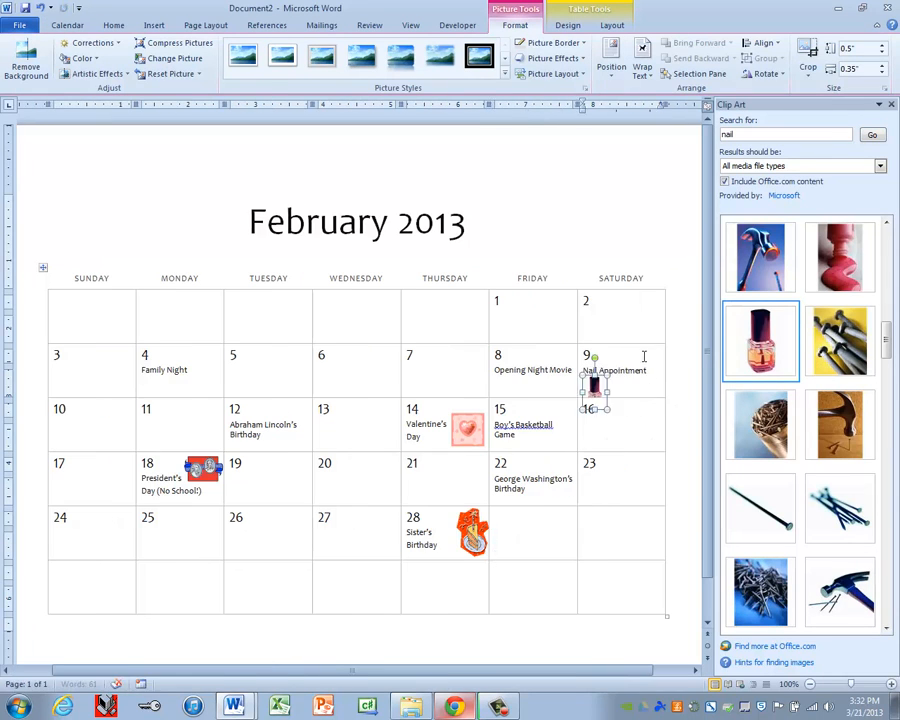
Step: Set the nail polish picture's text wrapping to In Front of Text and move it to the right side of the February 9 cell
click(642, 66)
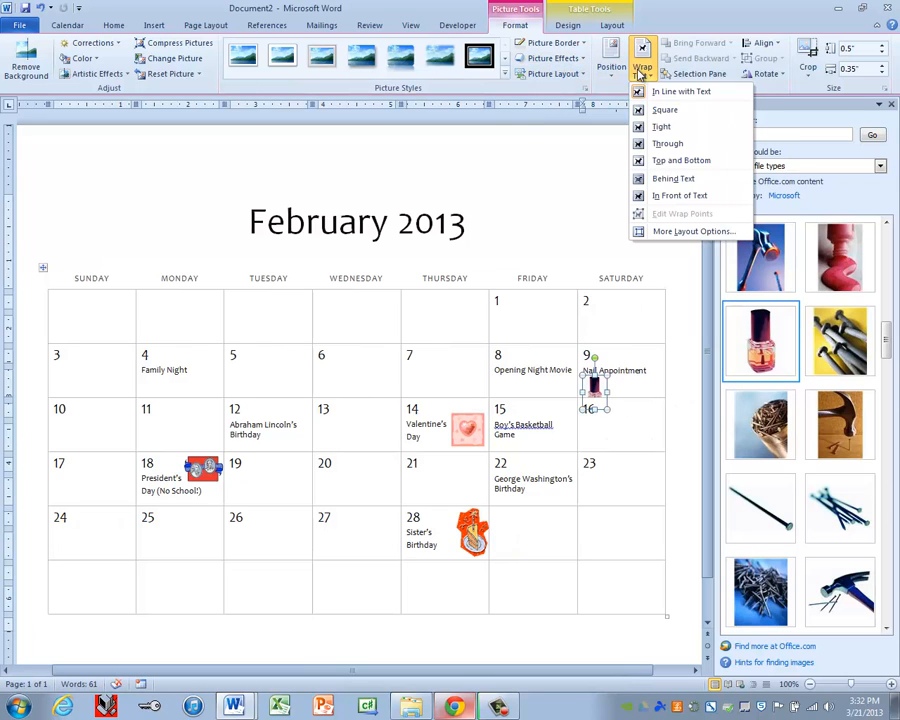
click(673, 197)
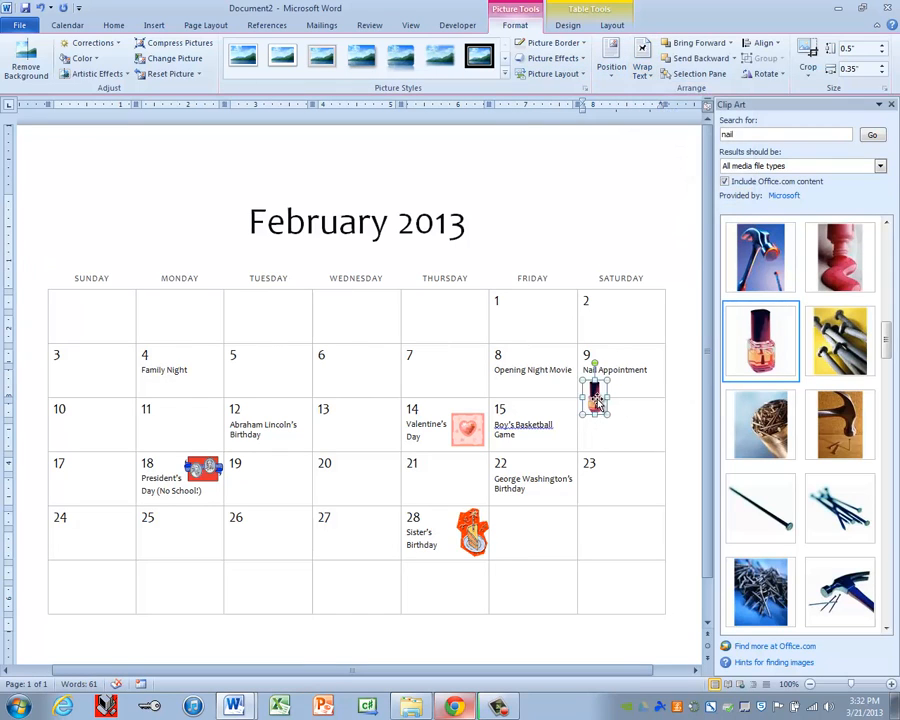
drag(592, 397, 650, 374)
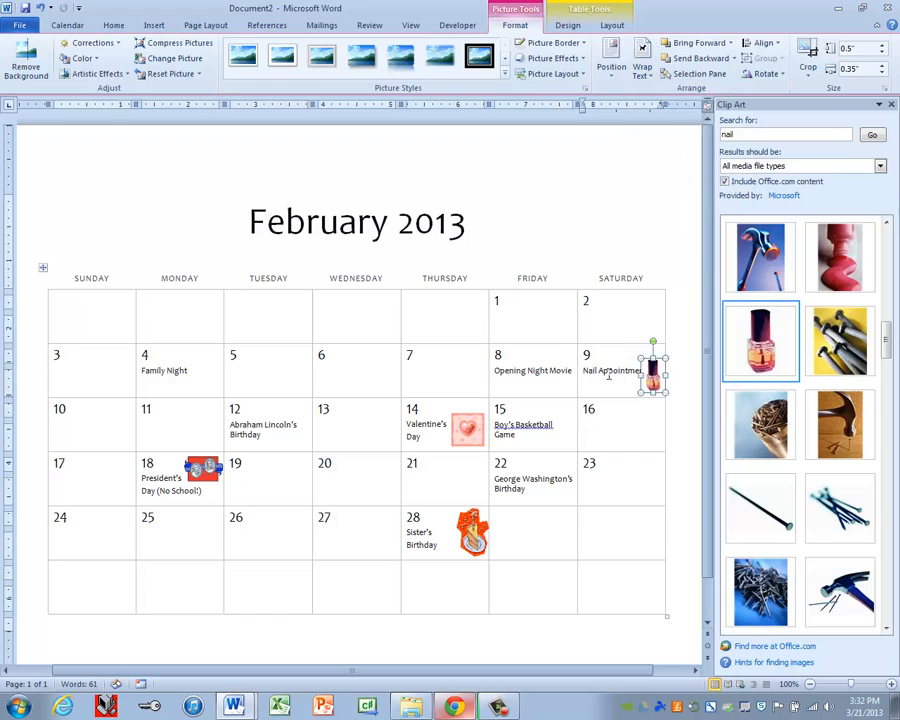
Step: Break "Nail Appointment" onto two lines and shift the nail polish picture slightly up beside the text
click(606, 372)
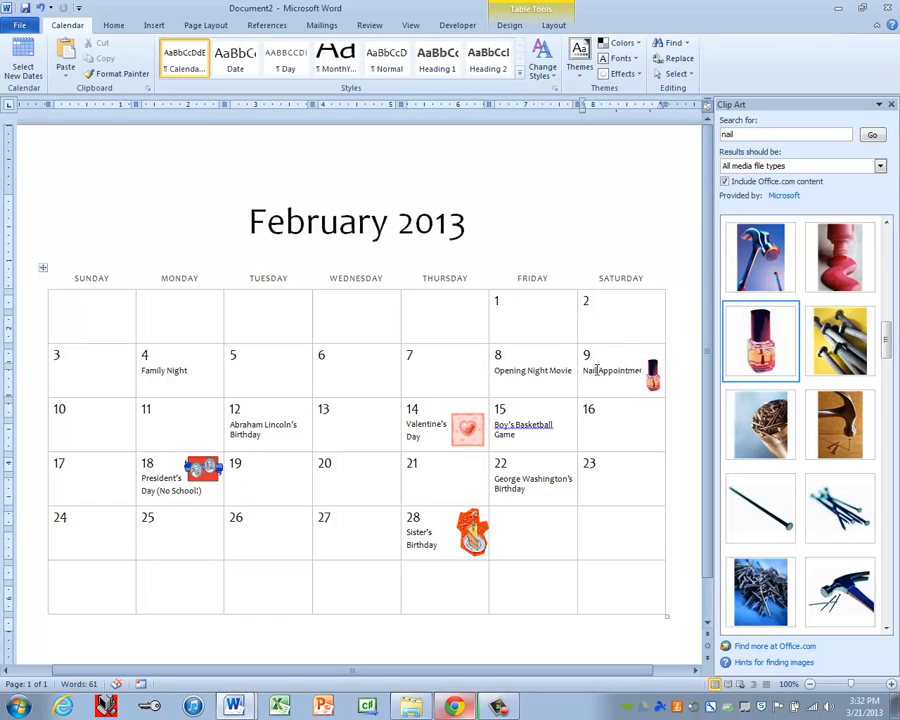
key(Return)
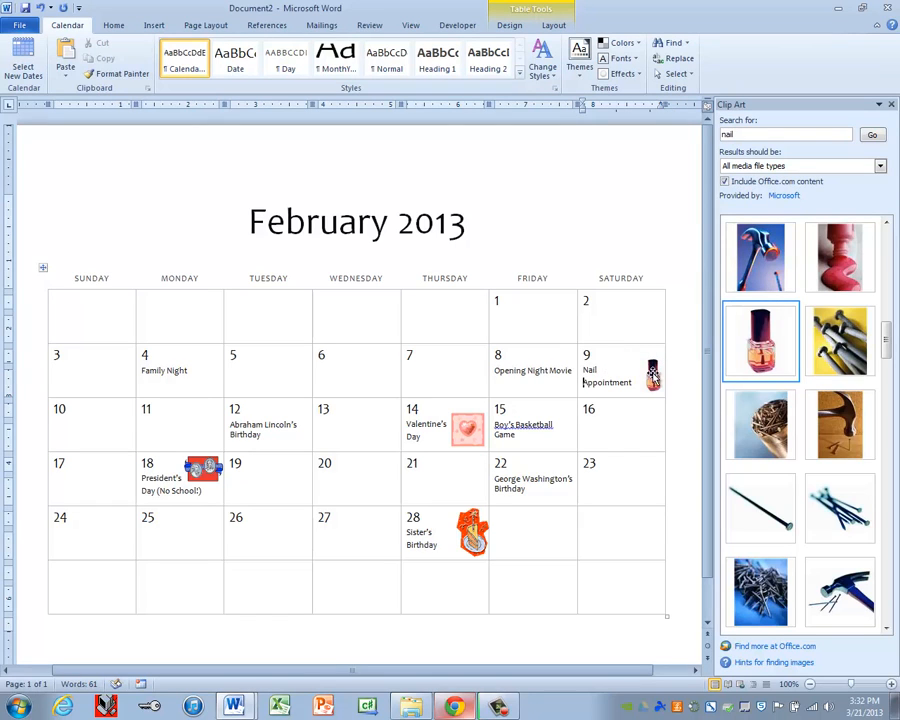
click(645, 366)
drag(646, 366, 641, 354)
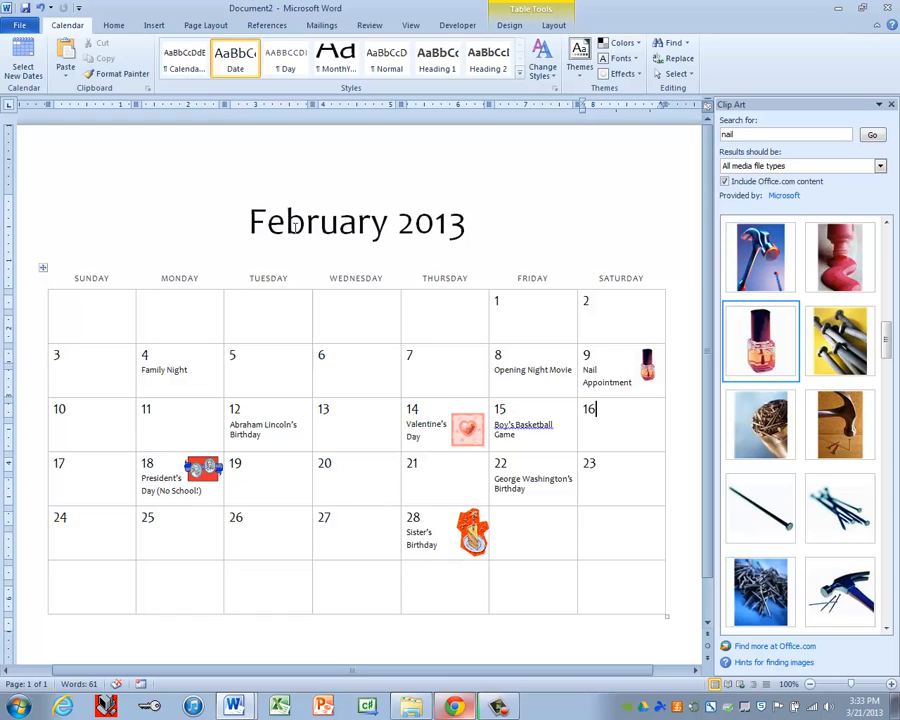
Step: Change the font of the "February 2013" title to Broadway
drag(251, 222, 492, 221)
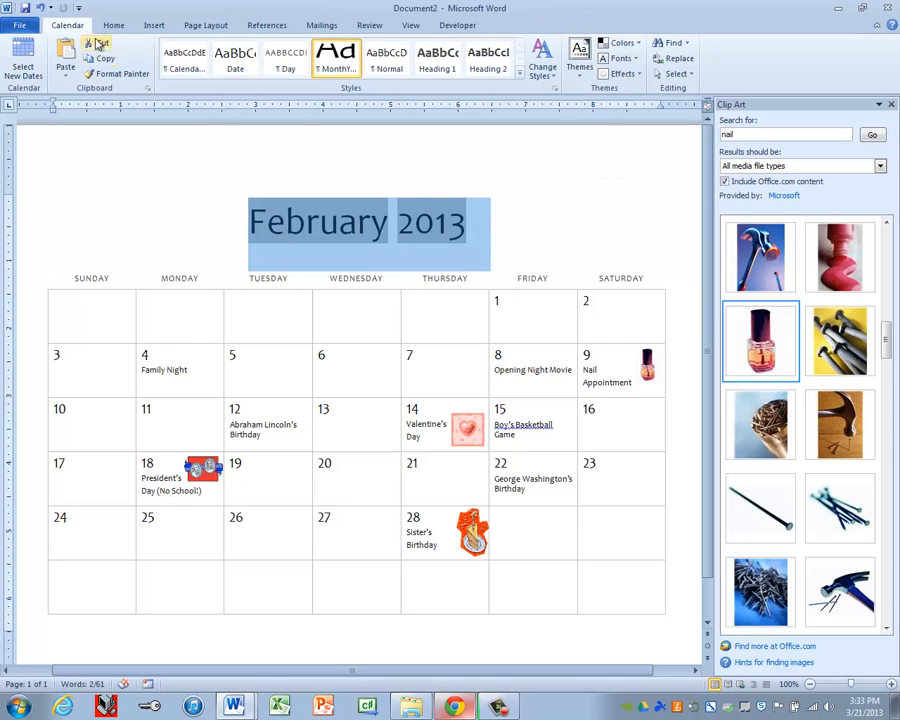
click(112, 26)
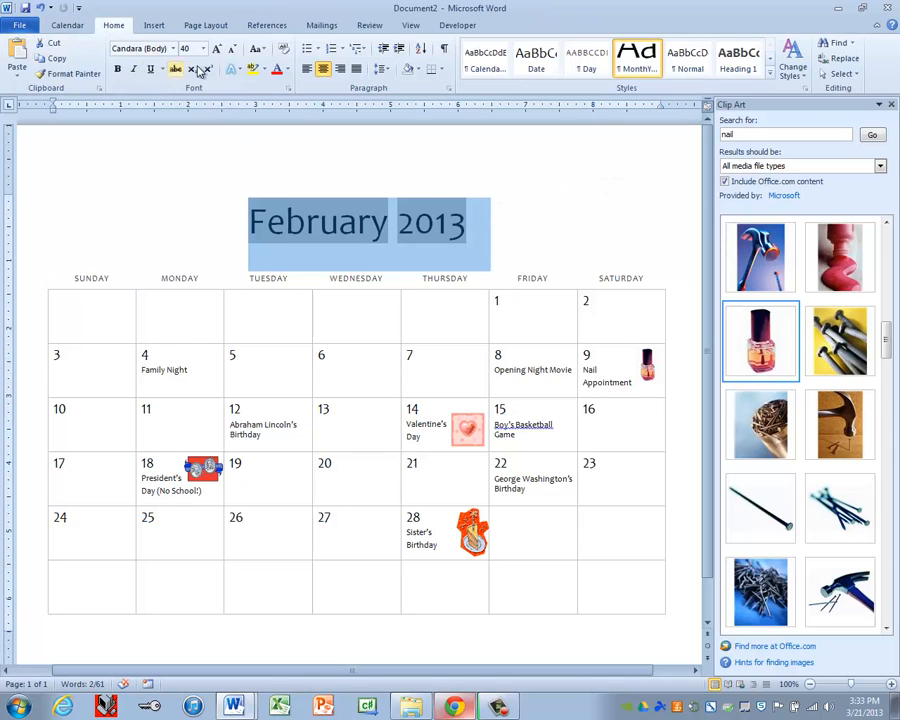
click(174, 49)
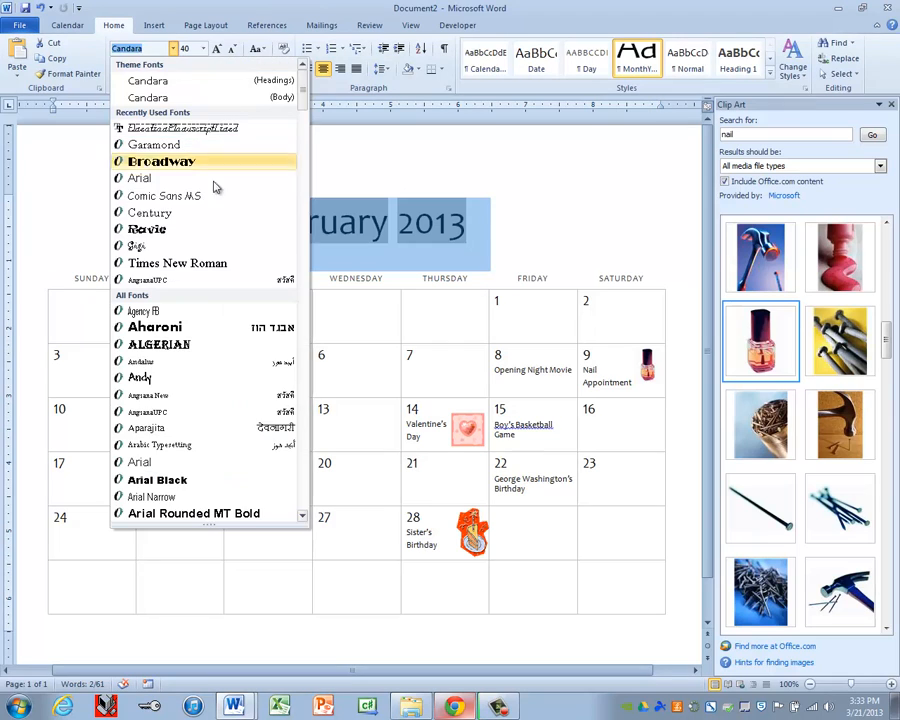
scroll(185, 382, down, 11)
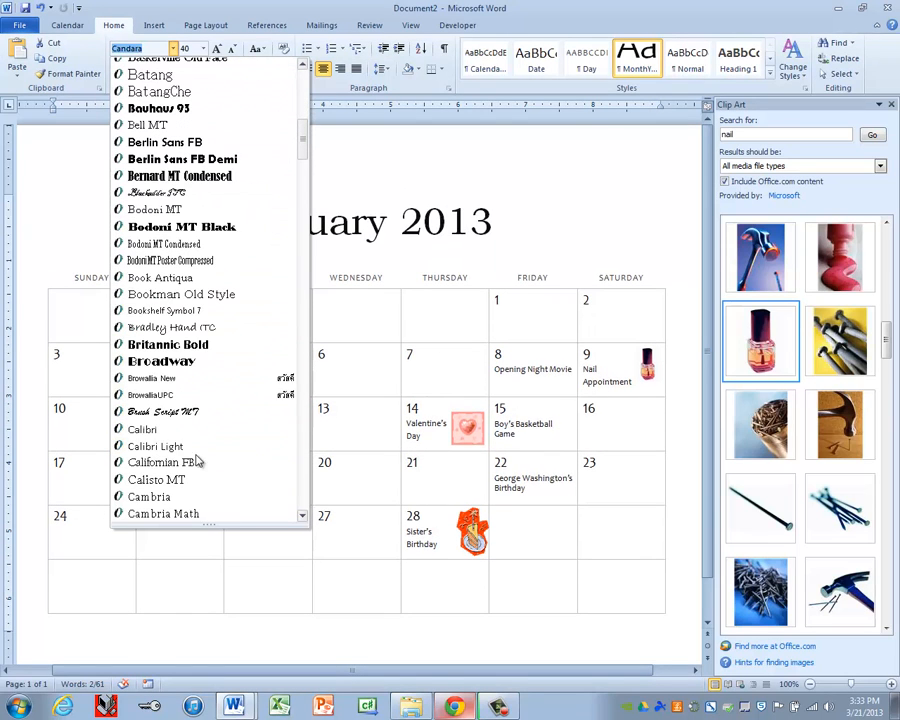
click(175, 361)
click(522, 224)
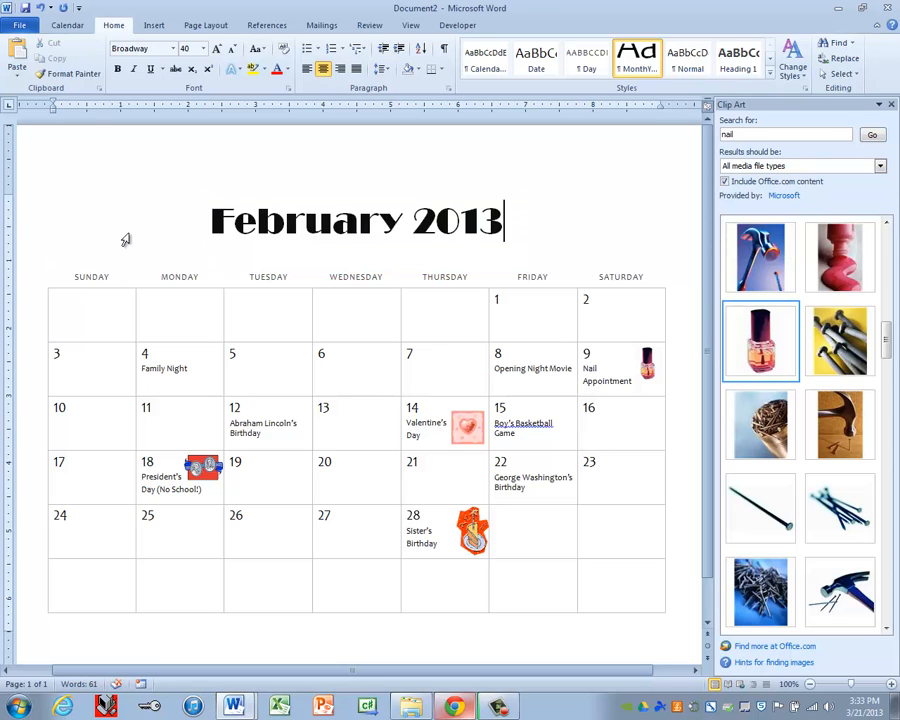
Step: Color the "February 2013" title bright red
click(66, 235)
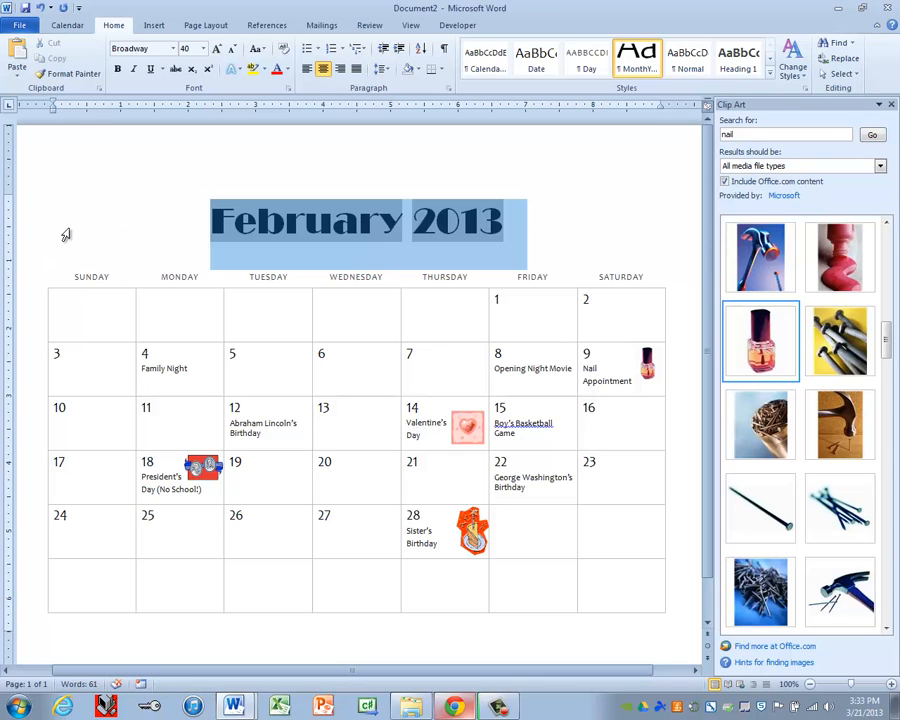
click(277, 70)
click(512, 227)
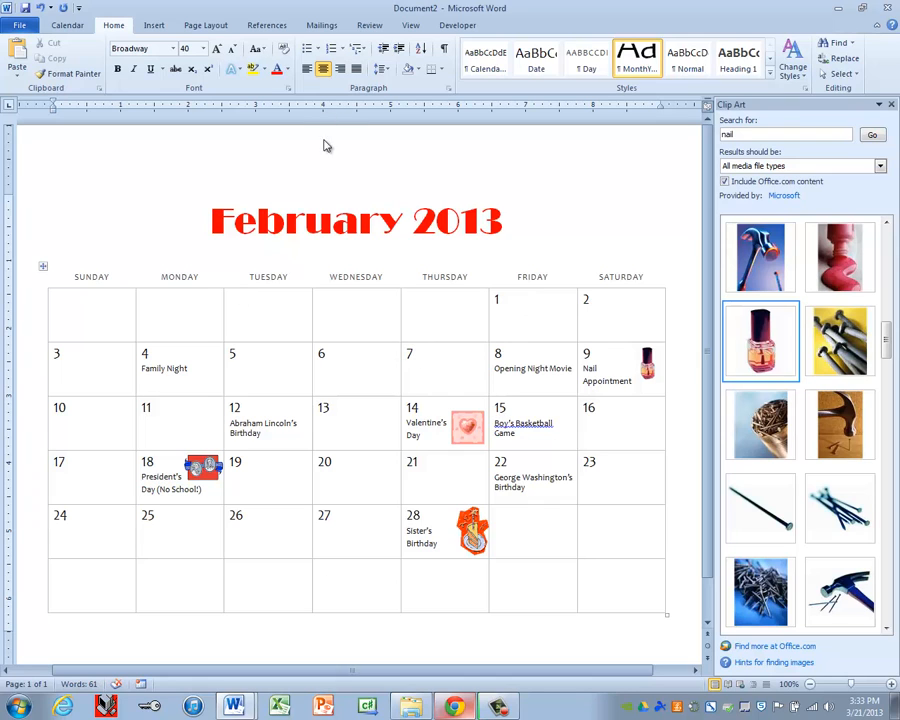
Step: Set the "February 2013" title's font color to the standard dark red
click(52, 157)
click(286, 69)
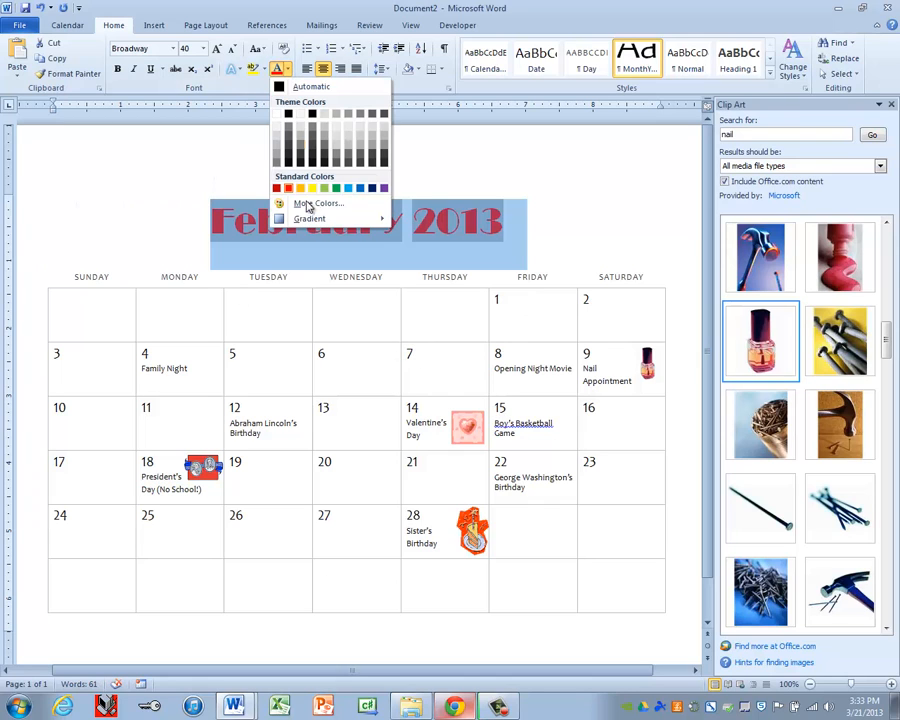
click(277, 188)
click(558, 222)
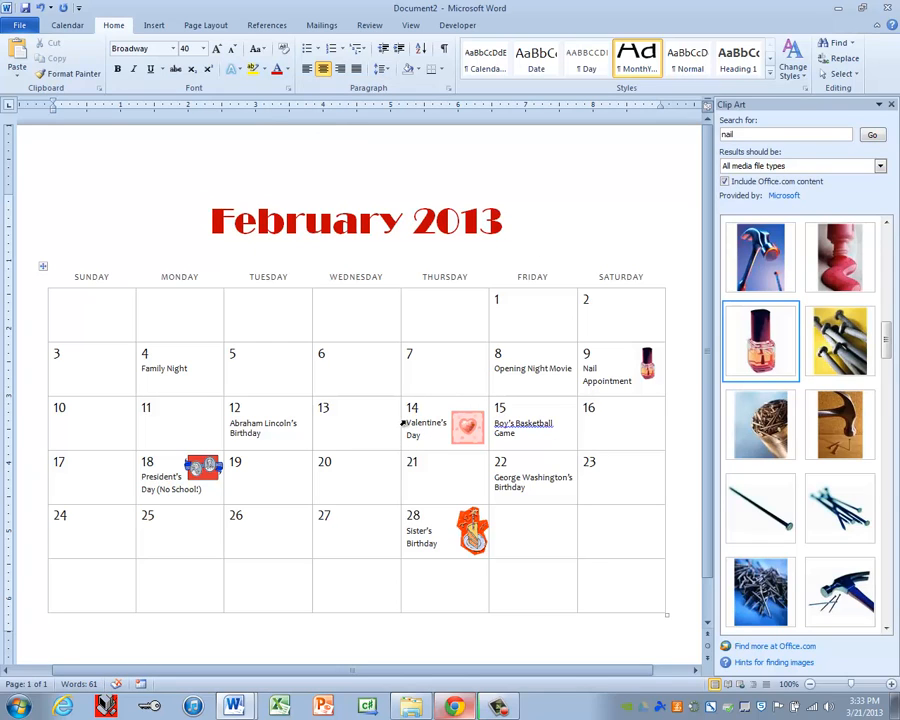
Step: Color the "Valentine's Day" text on February 14 the same dark red as the title
drag(405, 422, 421, 434)
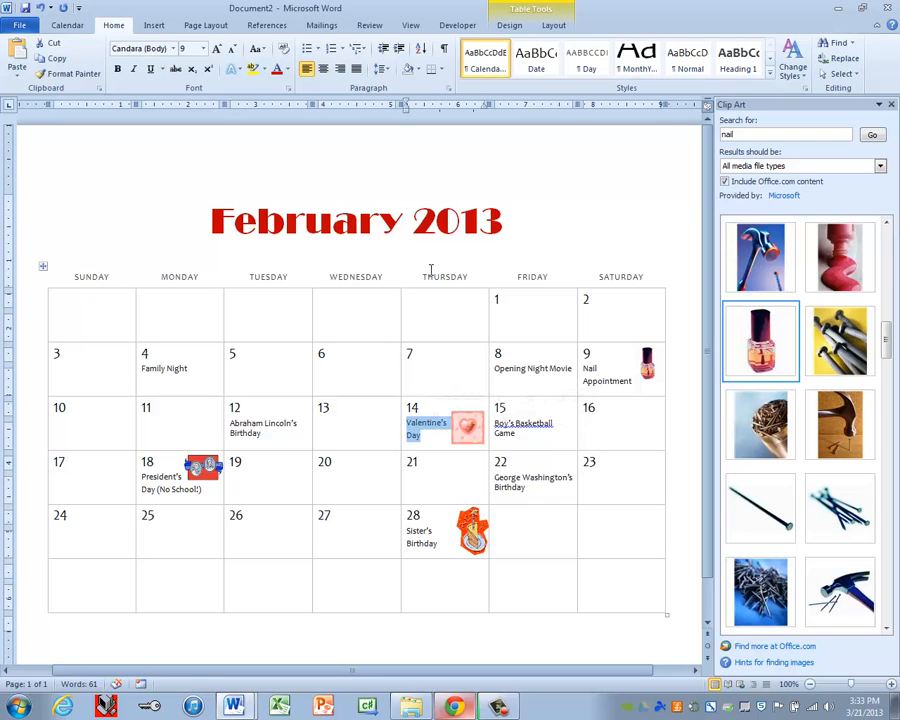
click(575, 461)
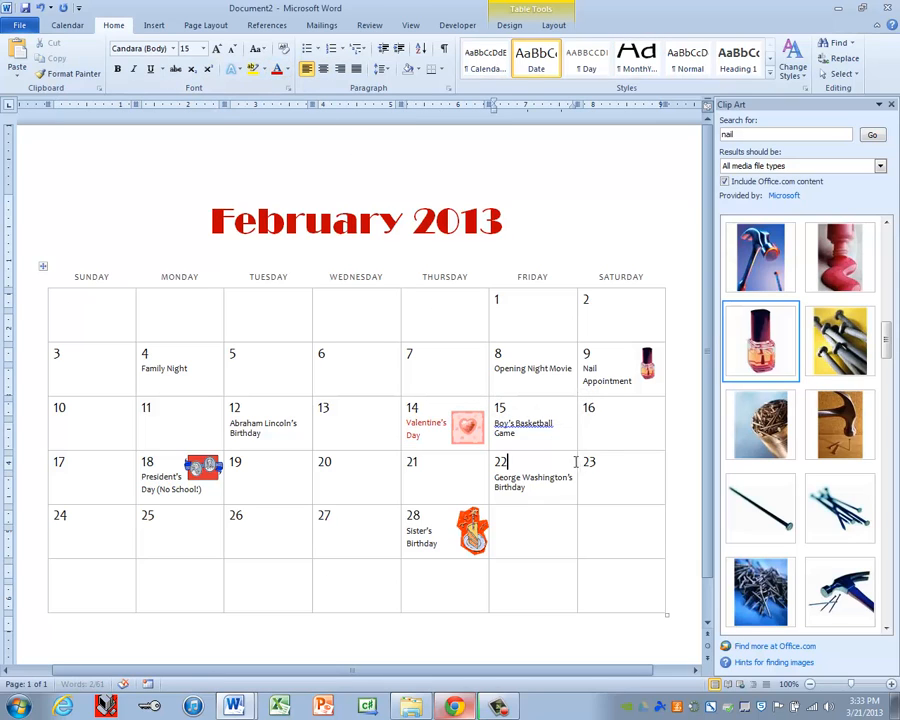
click(440, 434)
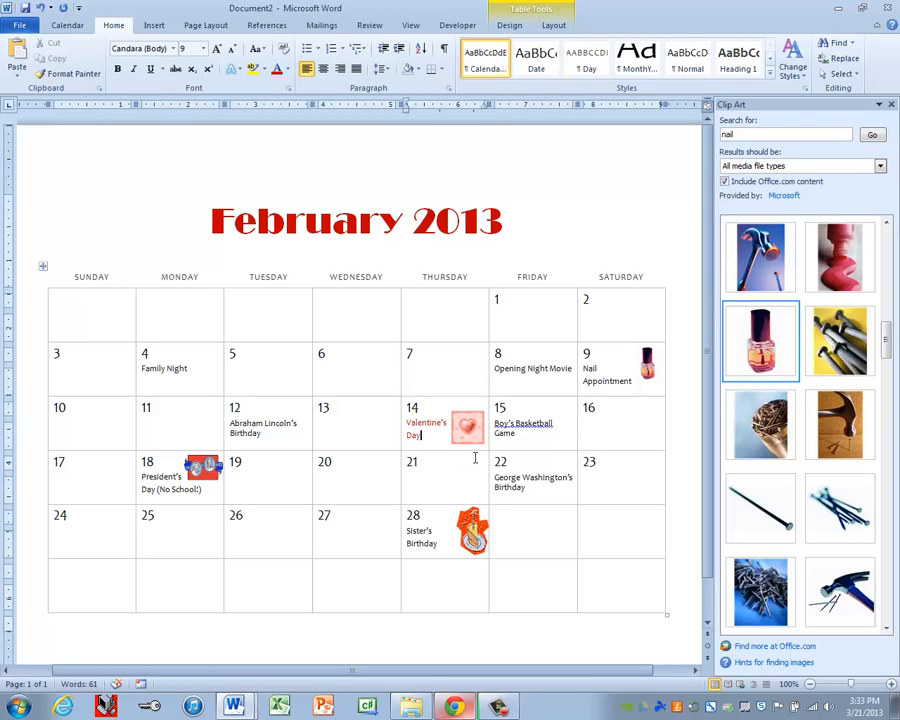
Step: Select the entire calendar table and change its font to Century
click(43, 266)
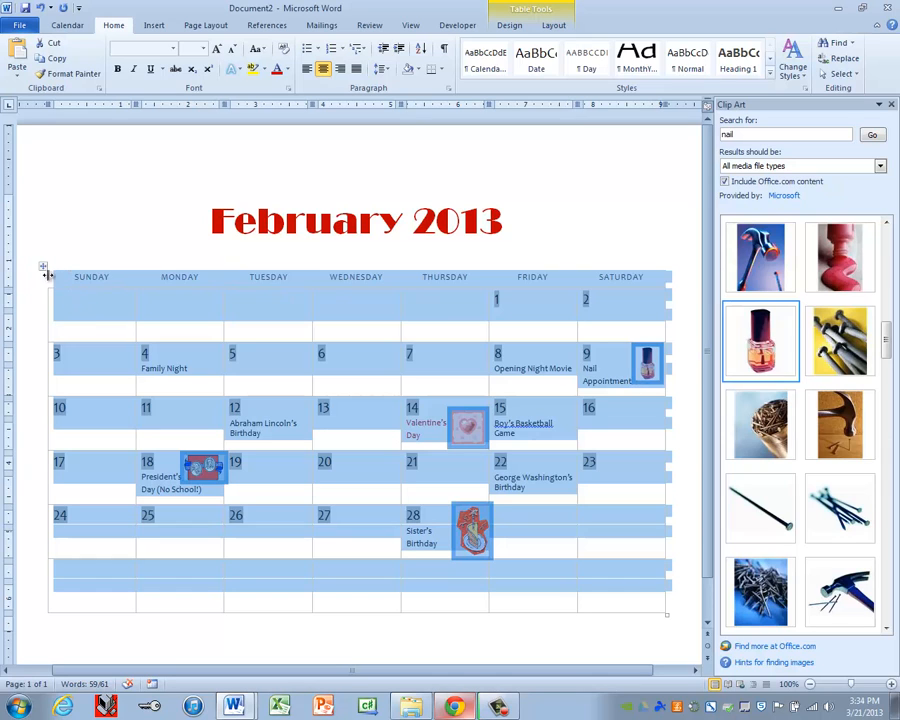
click(73, 317)
click(43, 266)
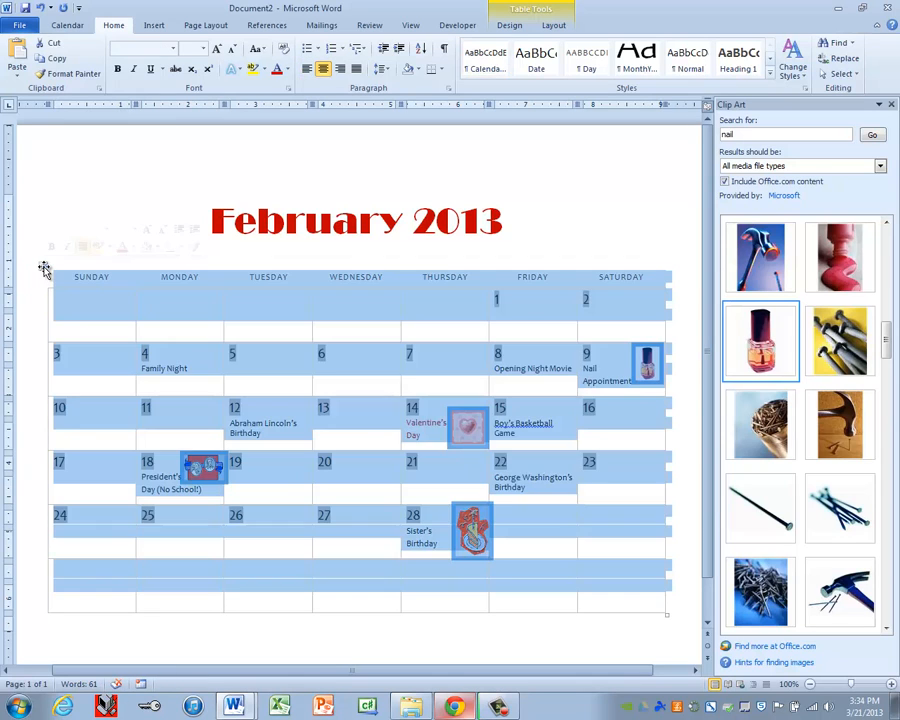
click(173, 48)
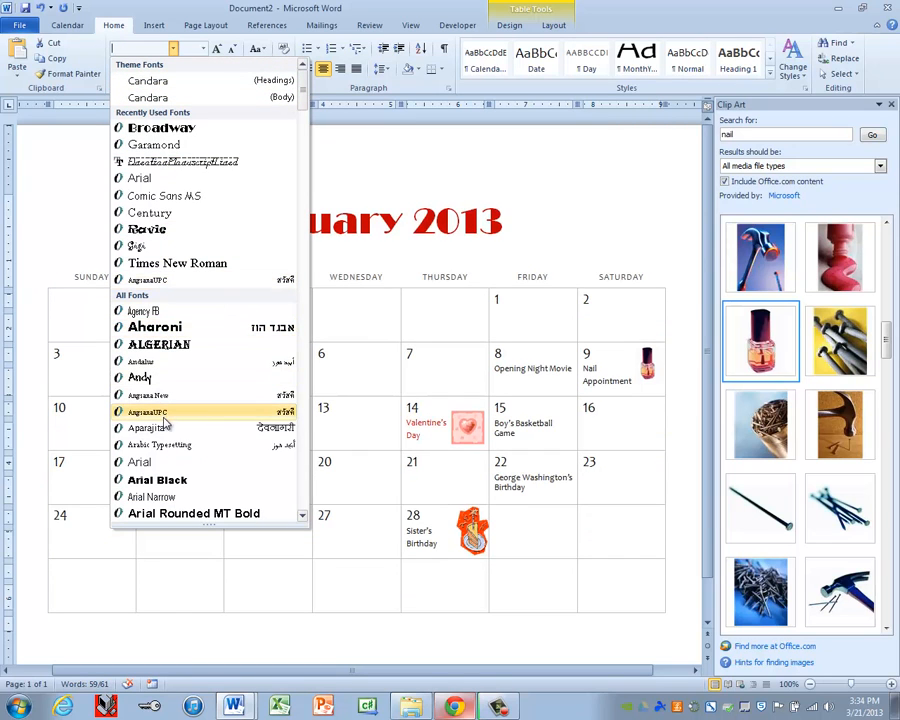
scroll(157, 485, down, 6)
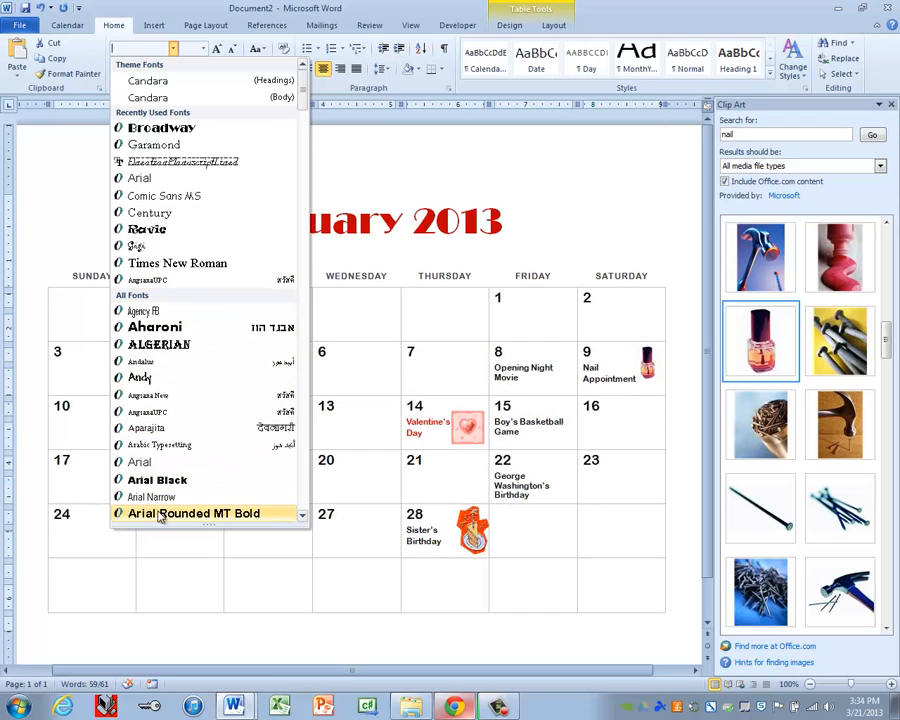
scroll(163, 500, down, 2)
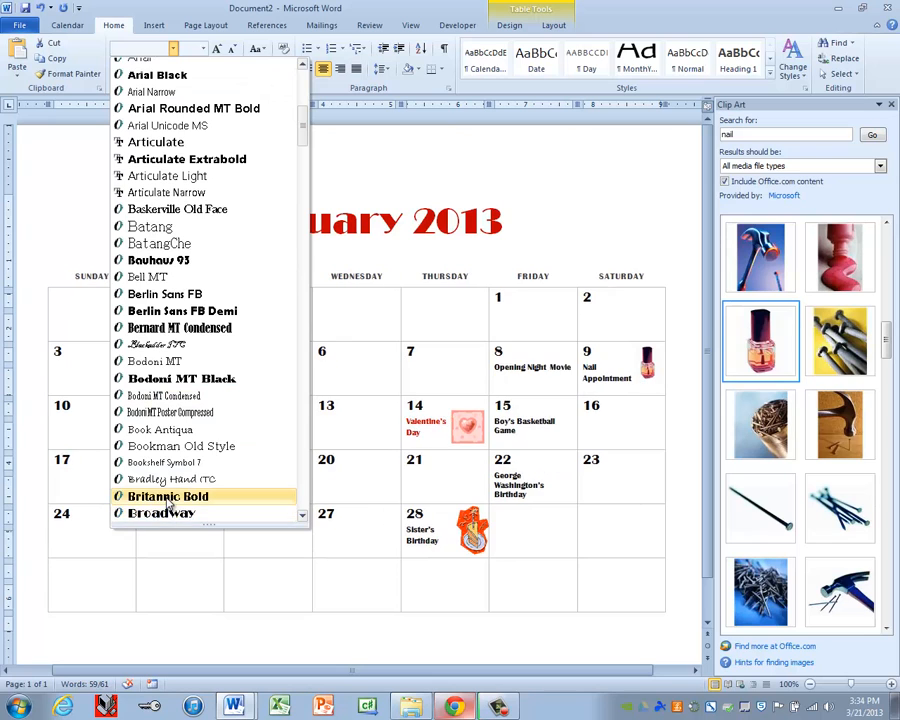
scroll(165, 505, down, 2)
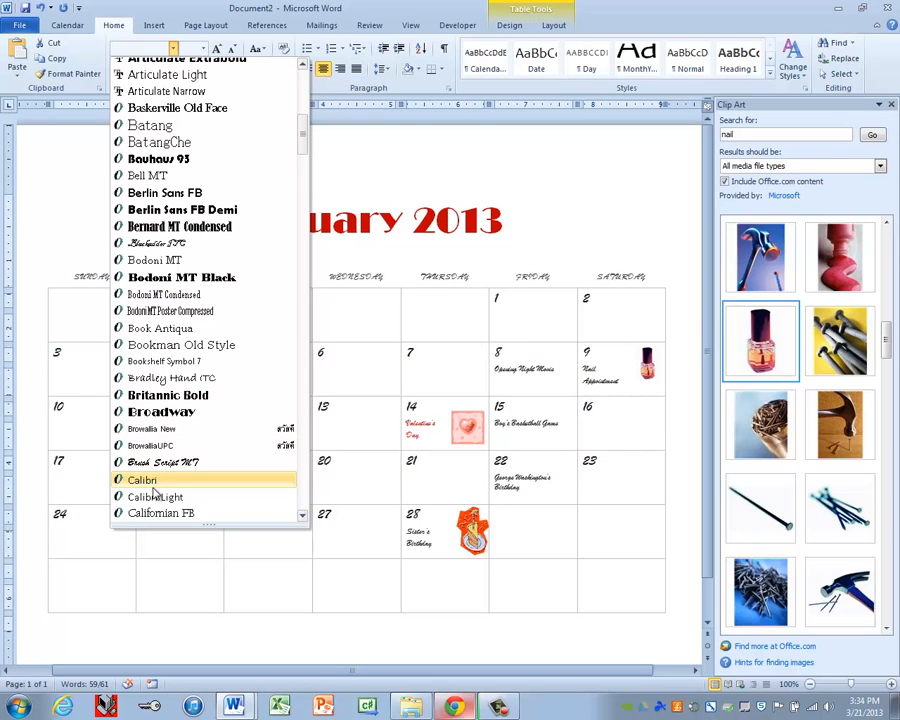
scroll(155, 490, down, 5)
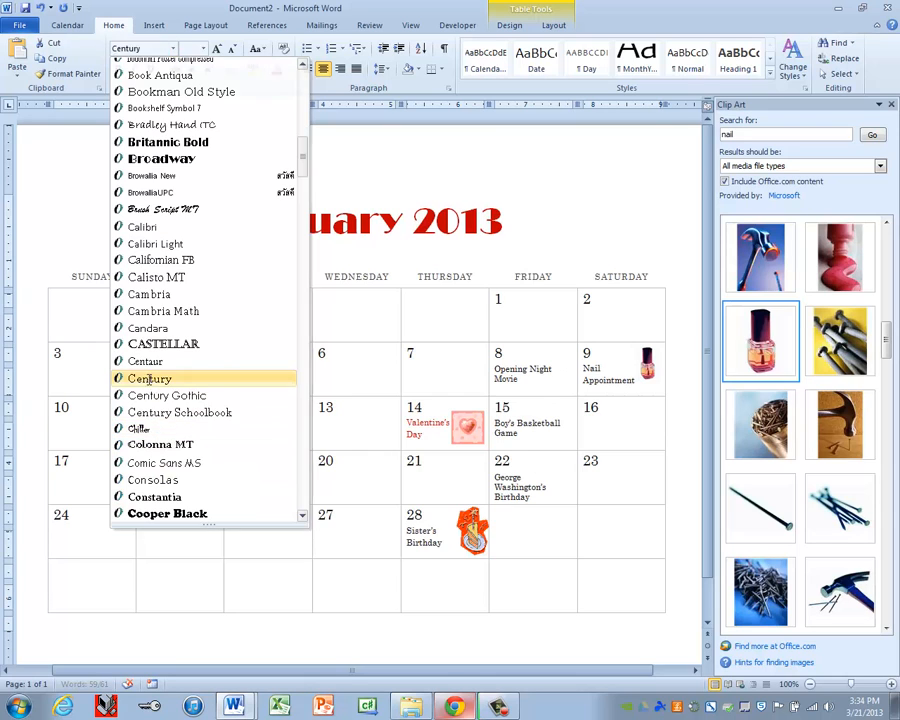
Step: Apply the Century font to the selected calendar table and clear the selection
click(150, 380)
click(252, 487)
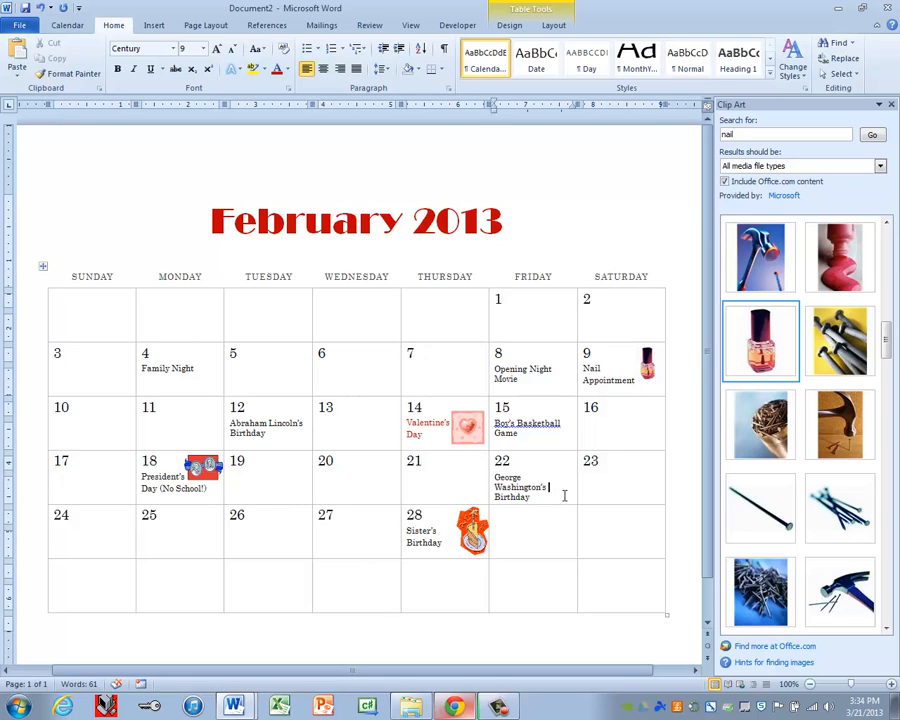
Step: Try light green shading on the February 22 cell and undo it
drag(559, 489, 497, 461)
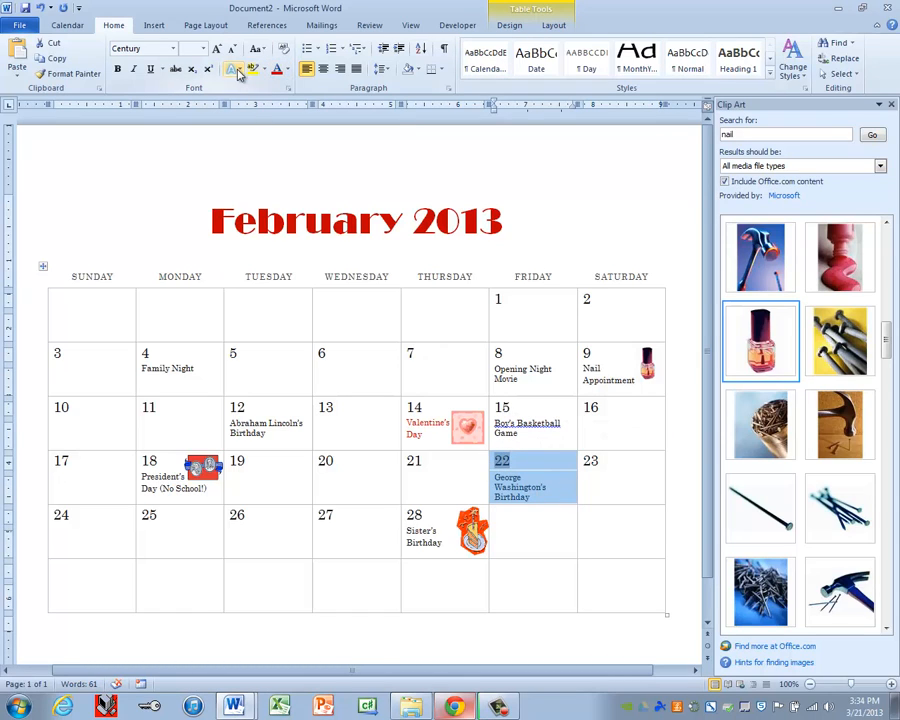
click(418, 69)
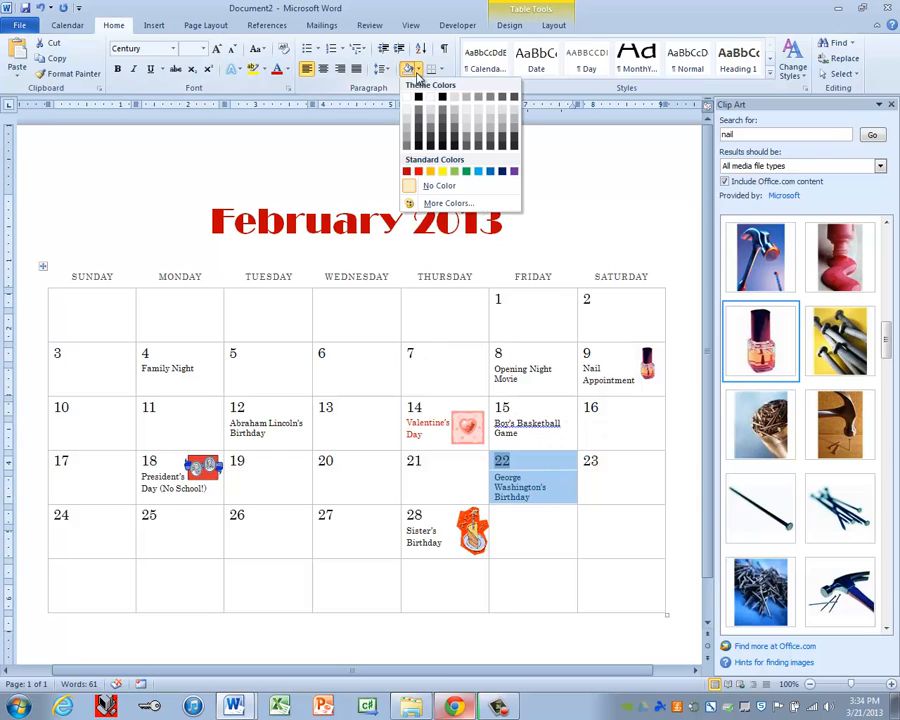
click(438, 204)
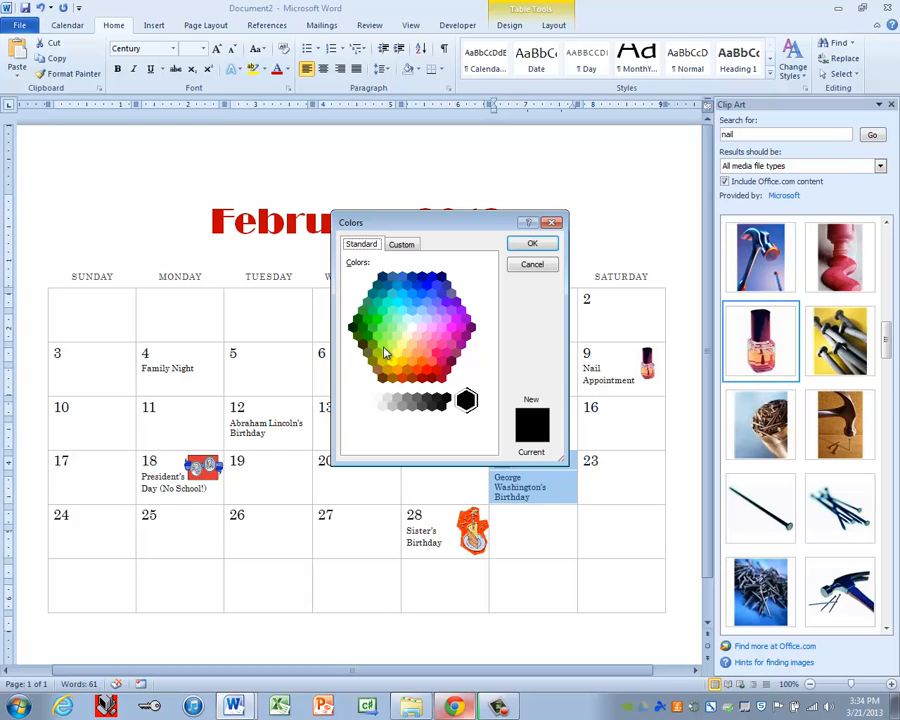
click(382, 344)
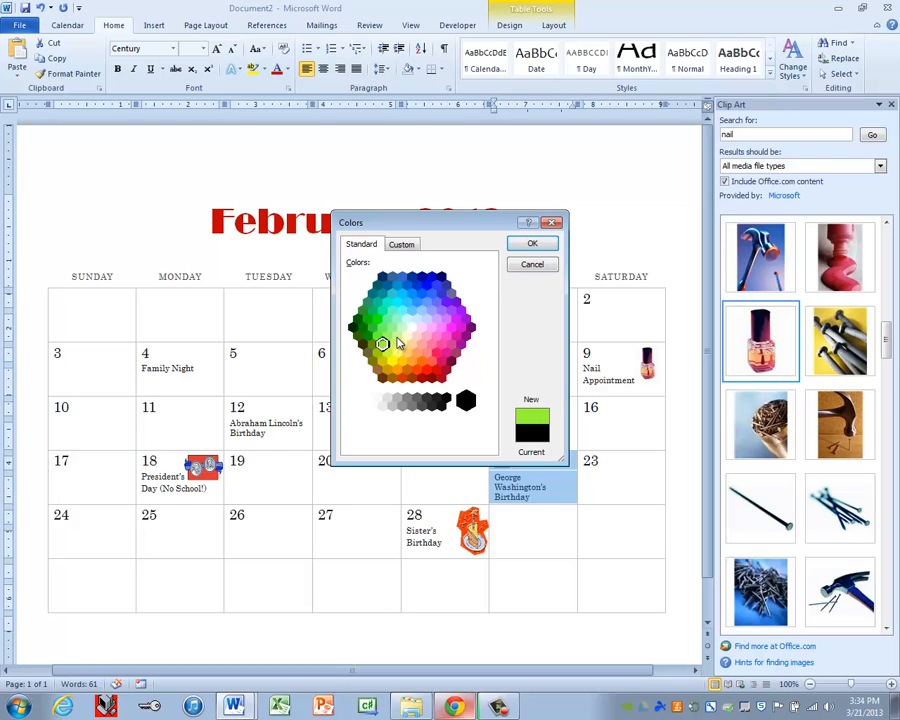
click(532, 243)
click(618, 537)
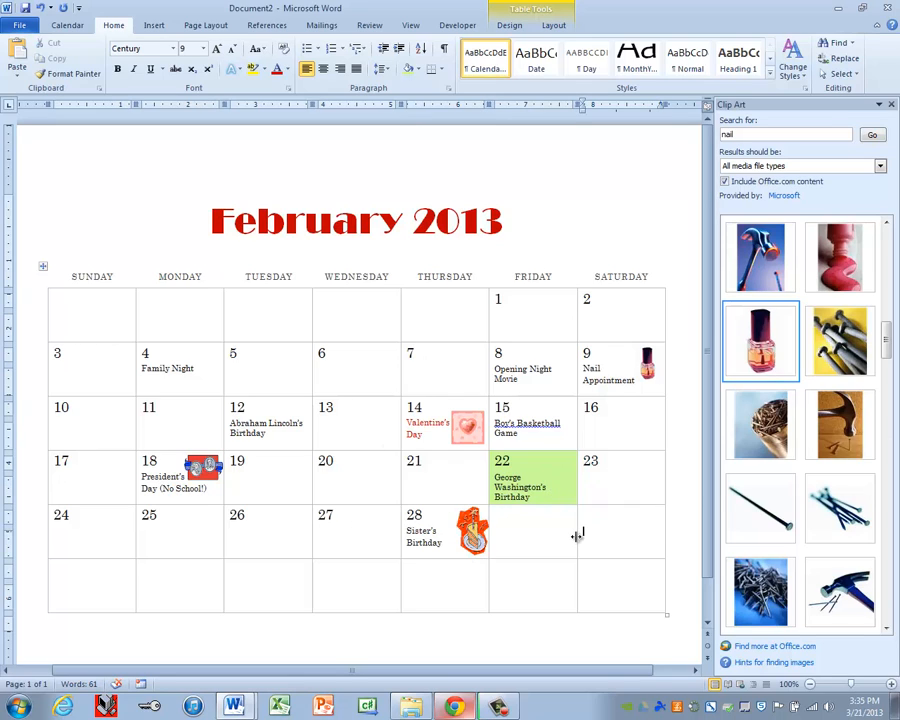
key(ctrl+z)
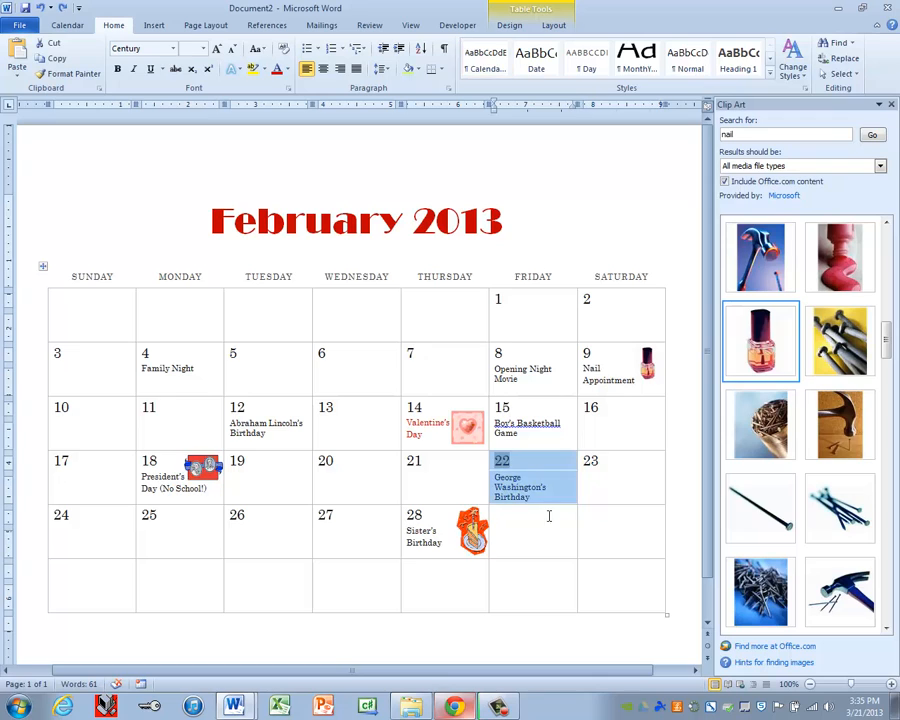
click(543, 487)
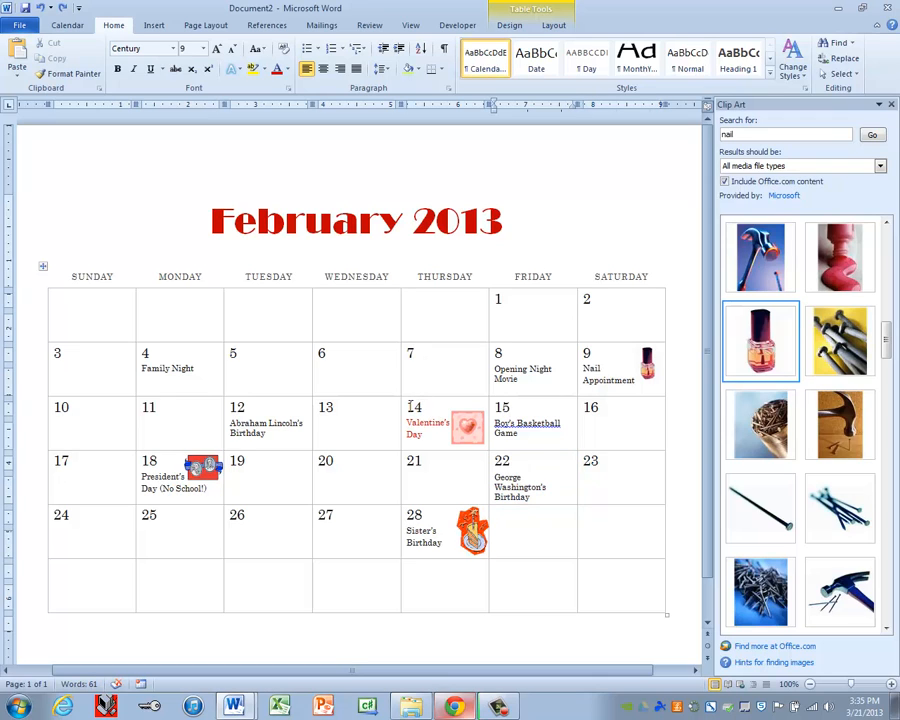
Step: Shade the February 14 Valentine's Day cell light pink using a color from the standard color palette
click(410, 407)
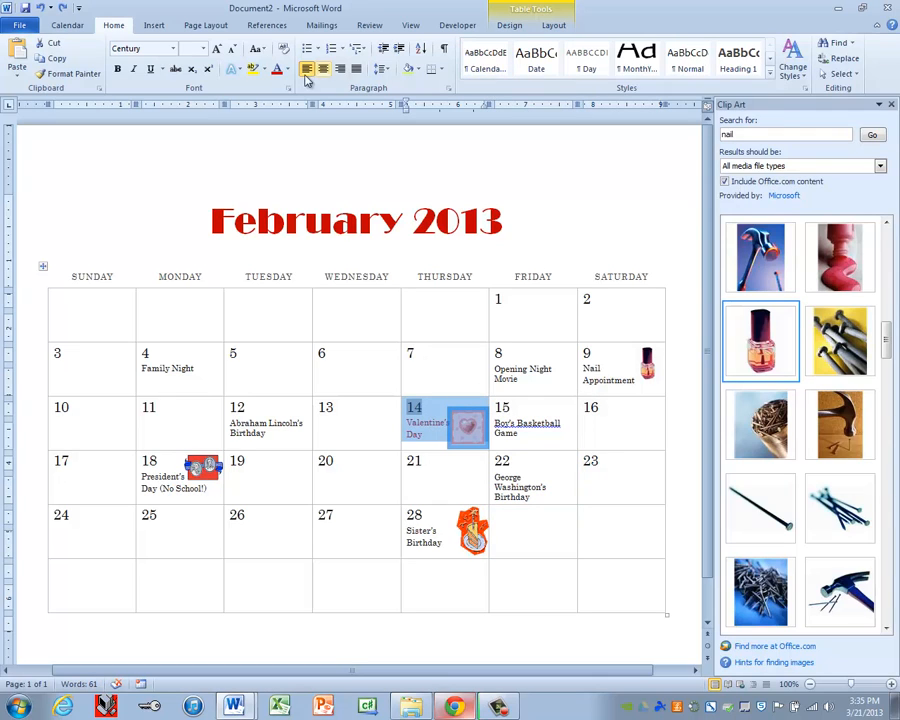
click(418, 69)
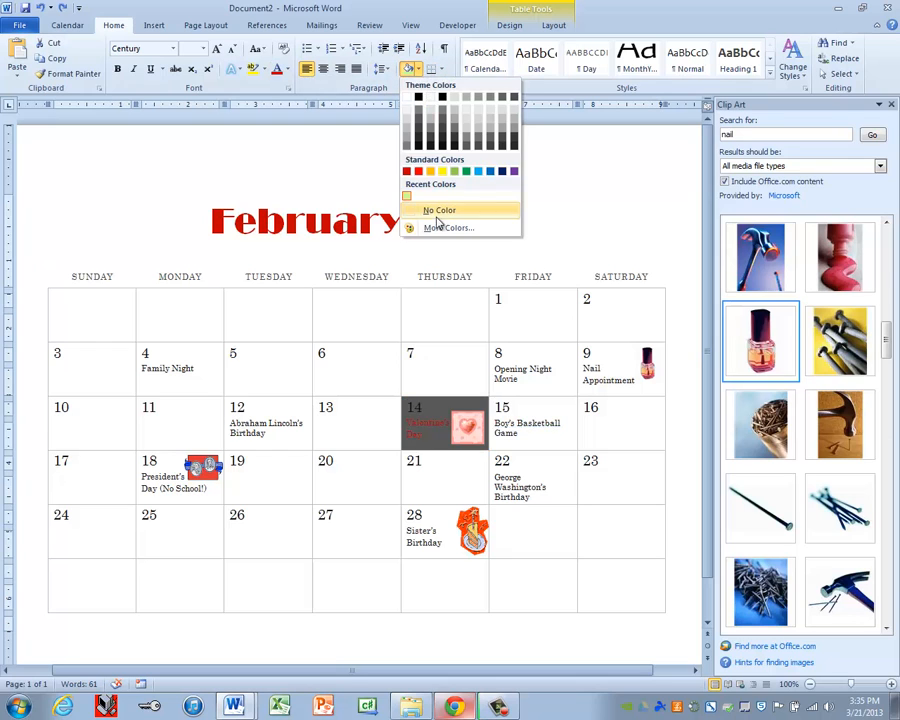
click(447, 228)
click(421, 327)
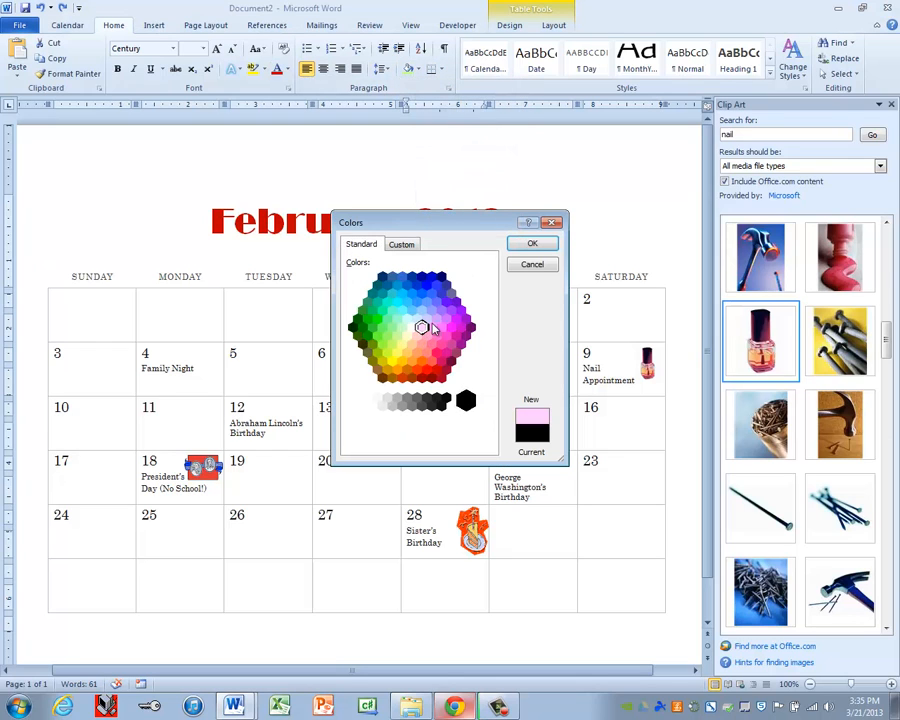
click(532, 243)
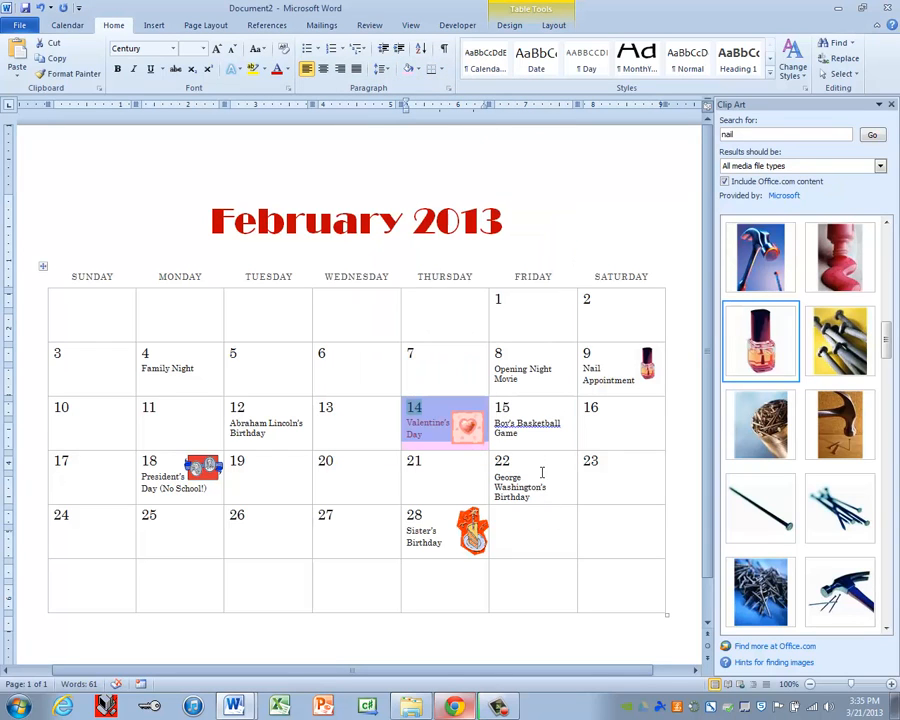
click(466, 373)
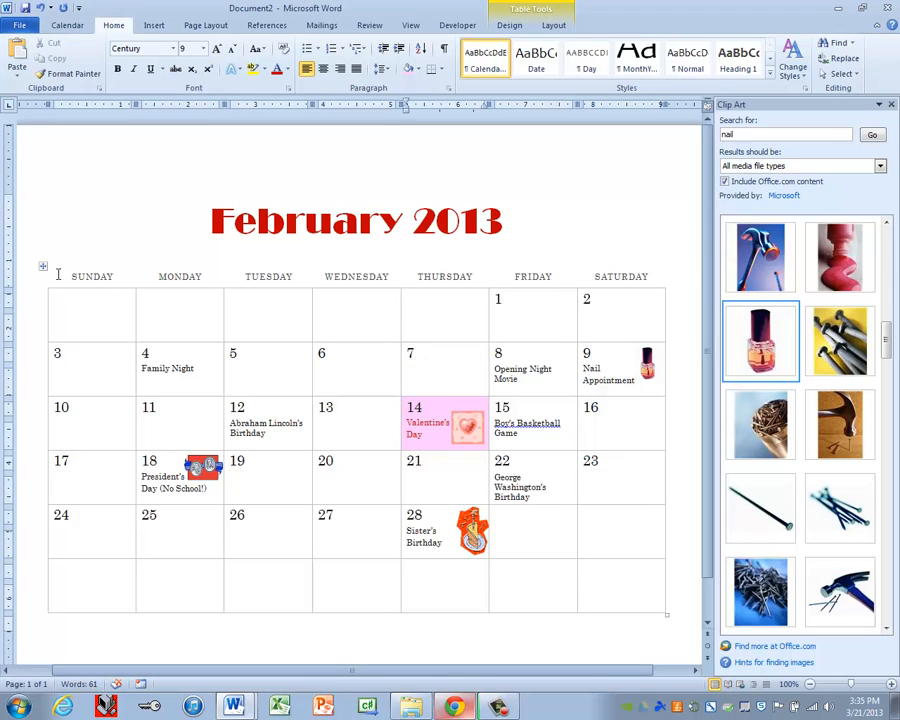
Step: Change the font of the weekday heading row, Sunday through Saturday, to Ravie
drag(58, 275, 646, 289)
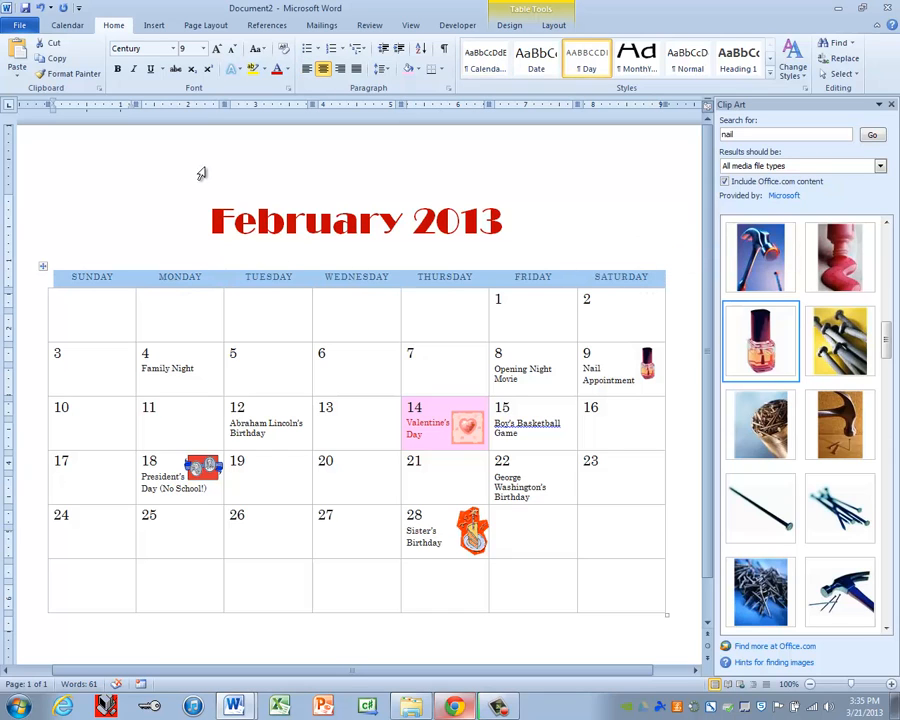
click(128, 47)
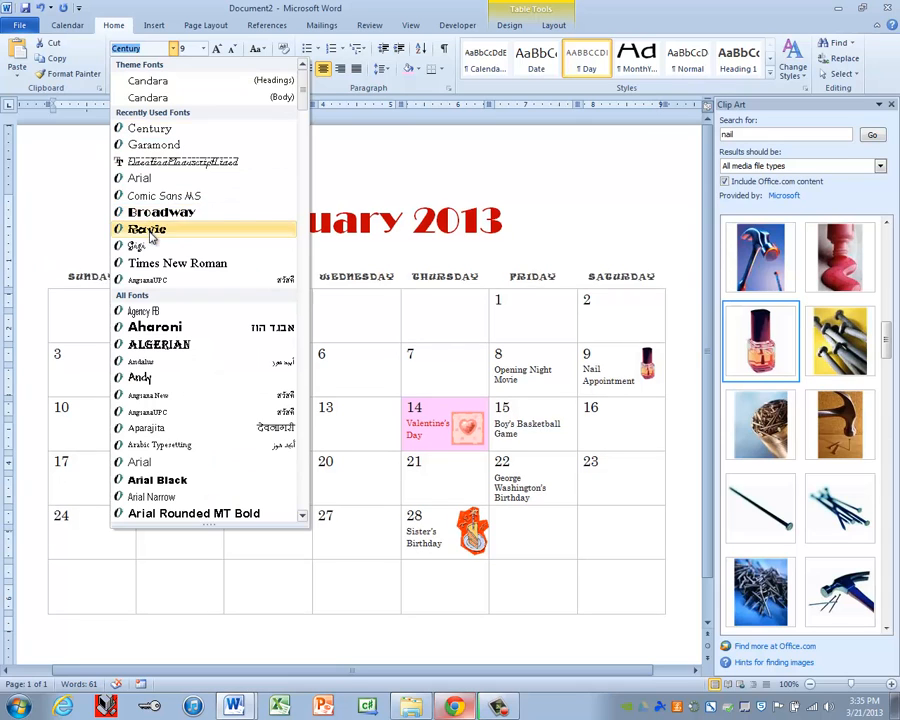
click(150, 232)
Step: Shade the weekday heading row coral using a color from the standard color palette
click(418, 69)
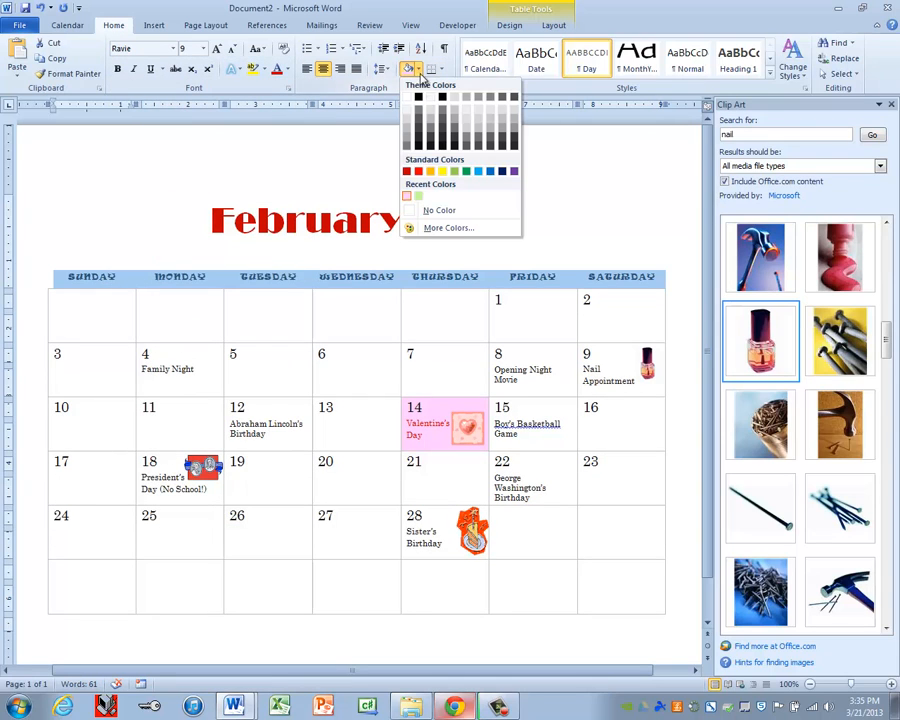
click(447, 229)
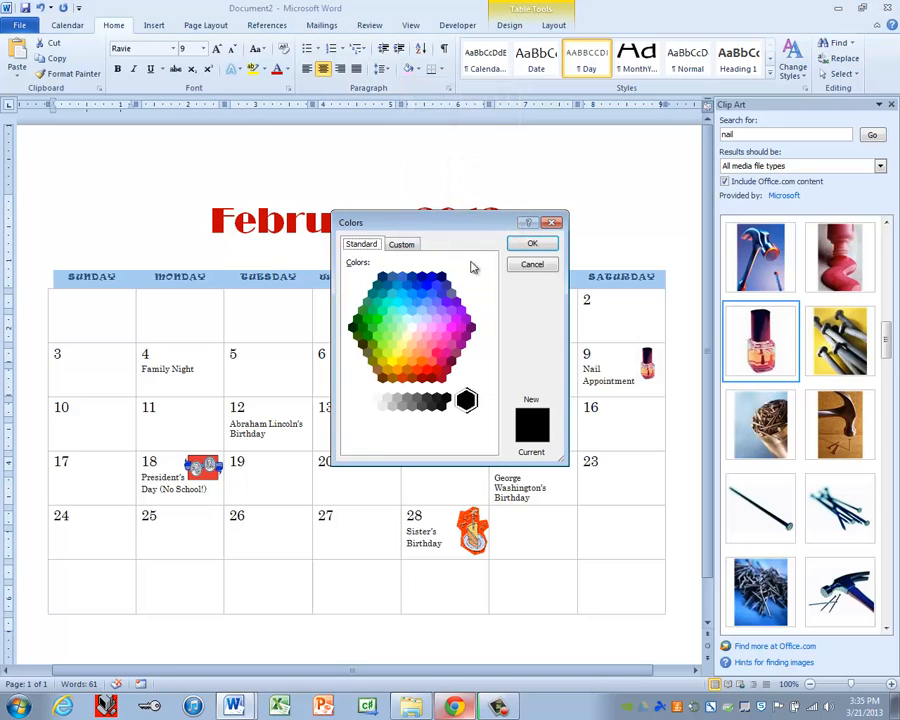
click(427, 353)
click(532, 243)
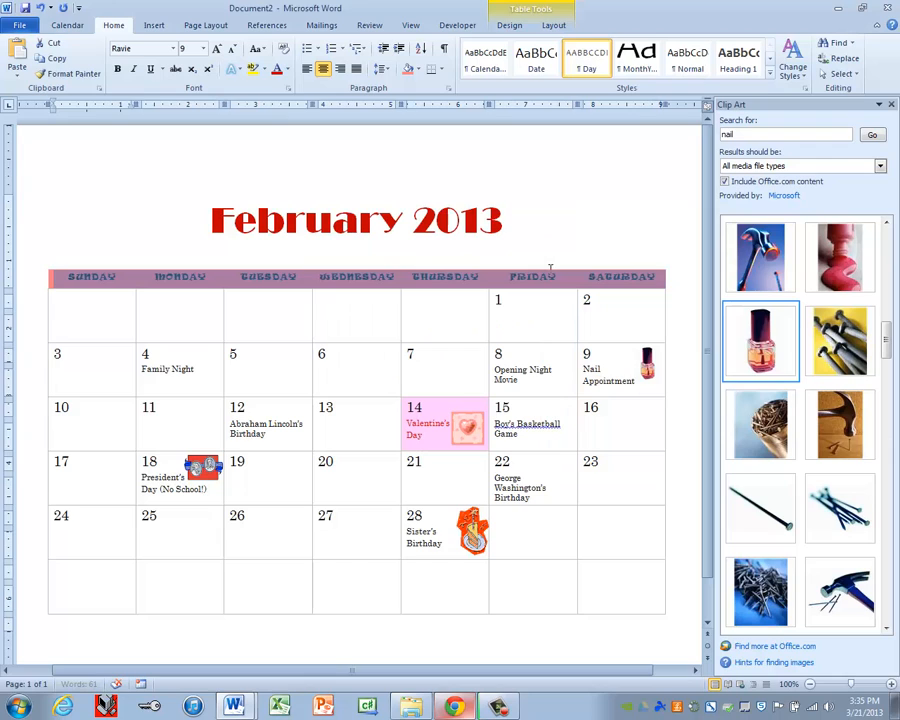
click(556, 198)
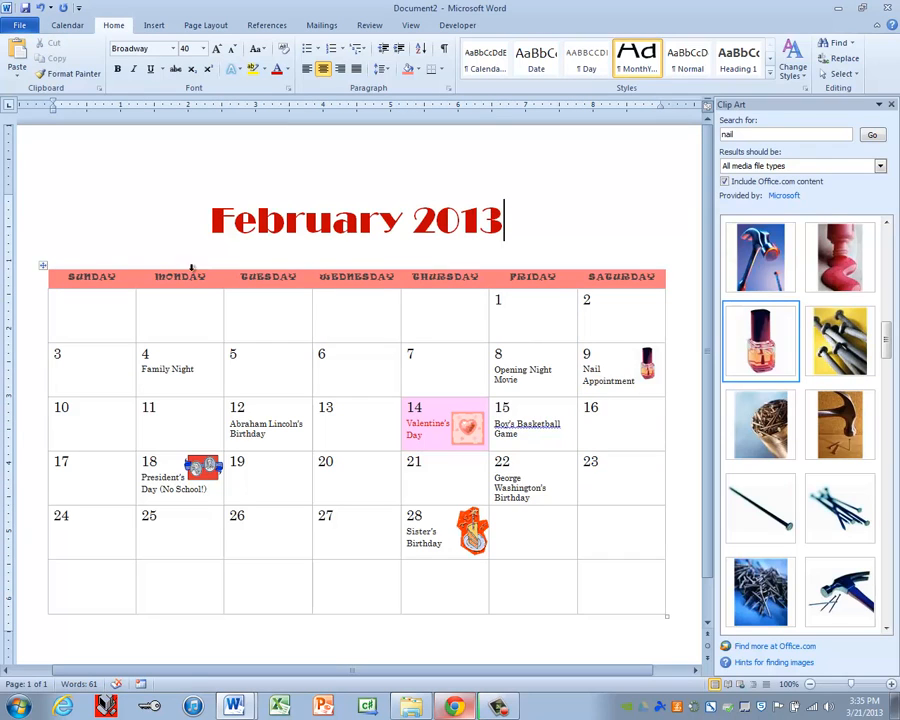
Step: Shade the weekday heading row with the same recently used light pink as the February 14 cell
click(40, 277)
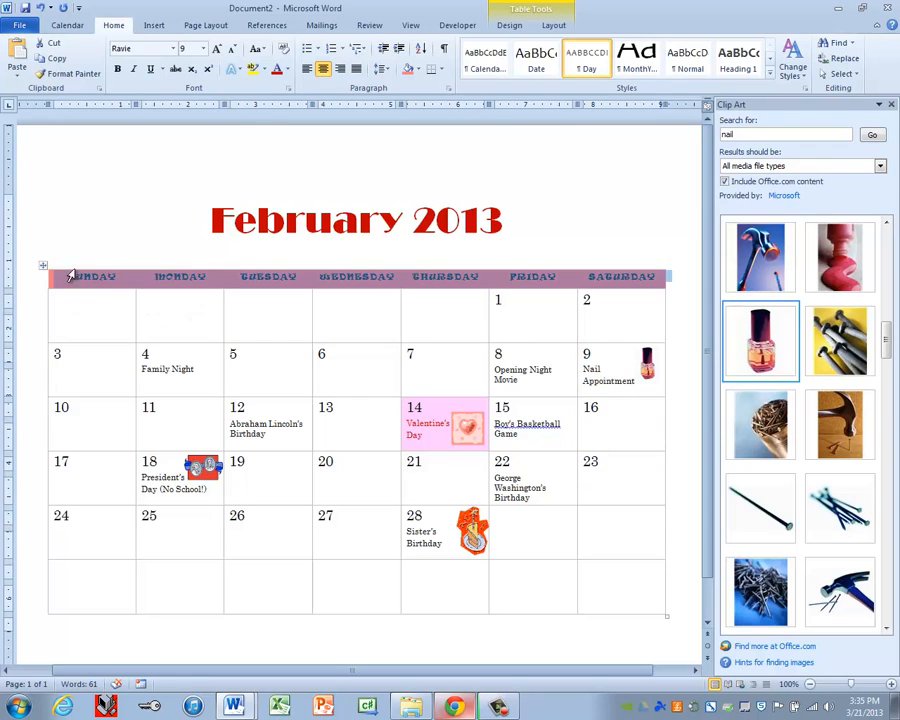
click(415, 68)
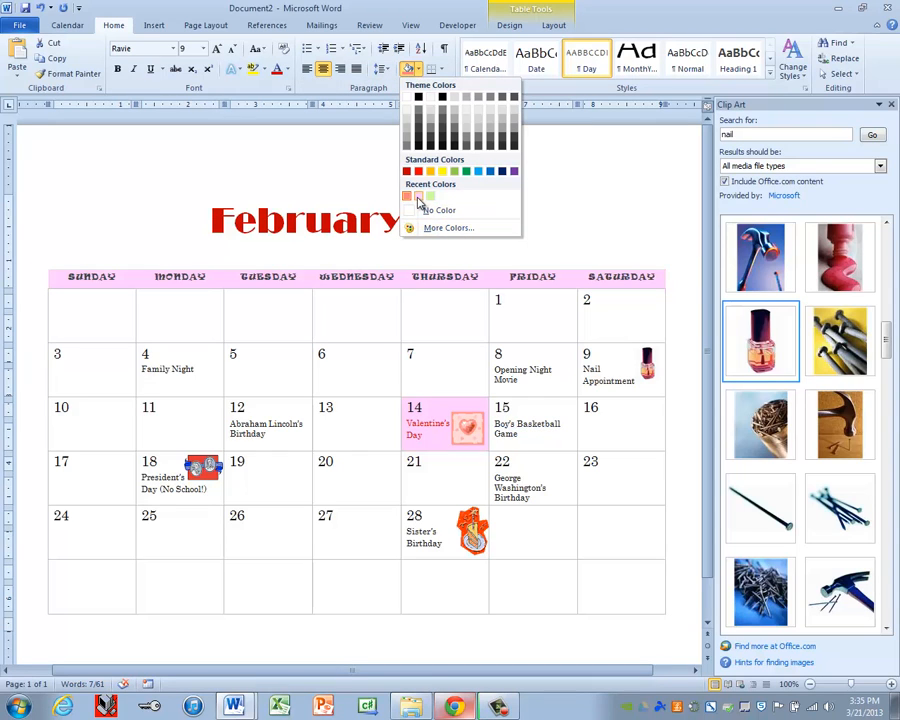
click(418, 197)
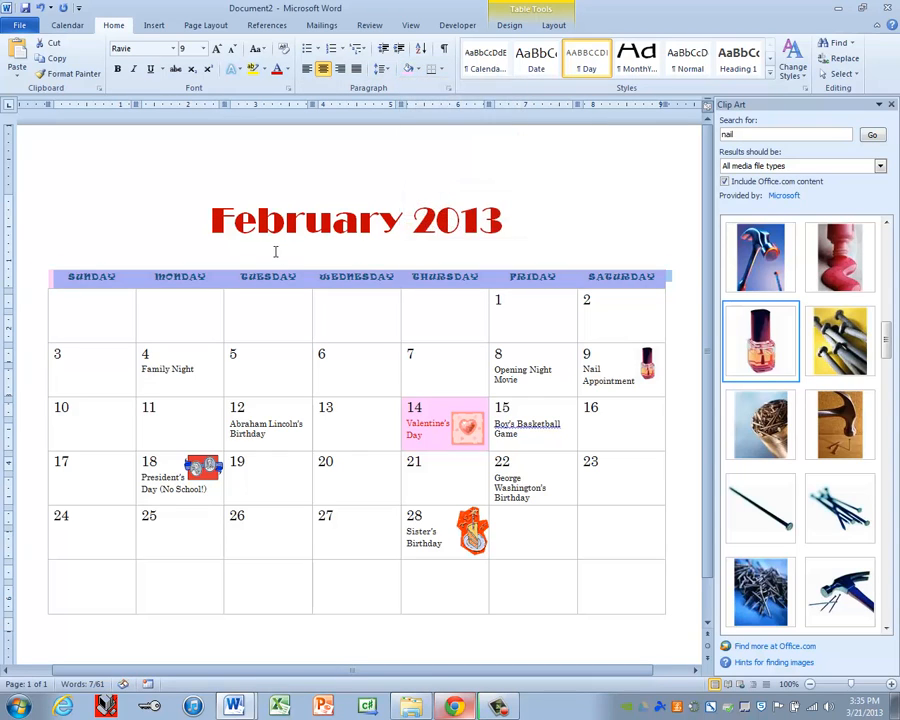
click(593, 236)
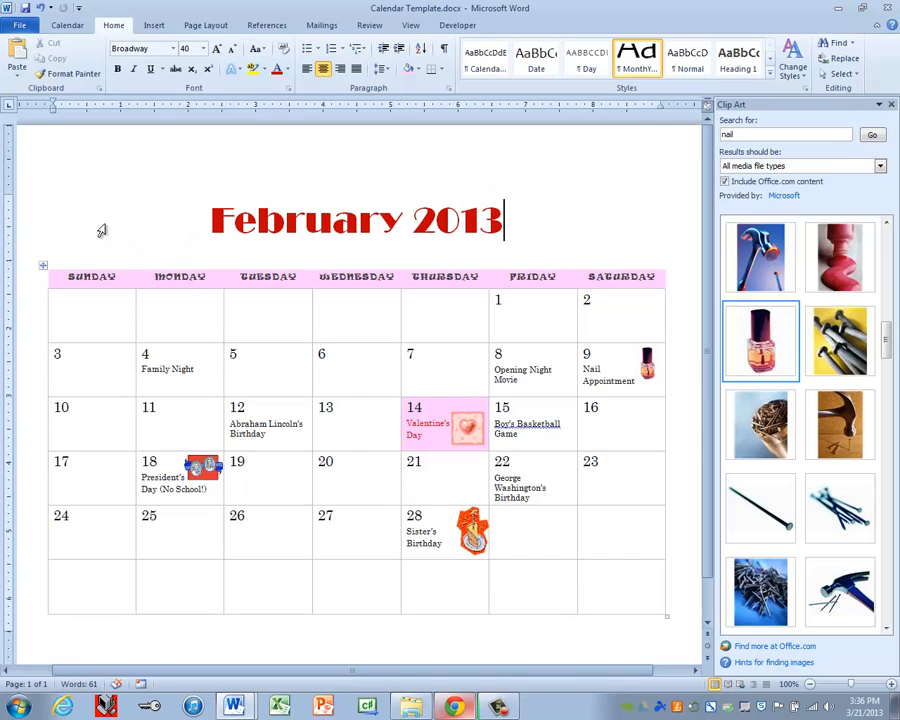
Step: Edit the page header to read "Student Name" at the left margin and "A1" at the center tab stop
click(154, 26)
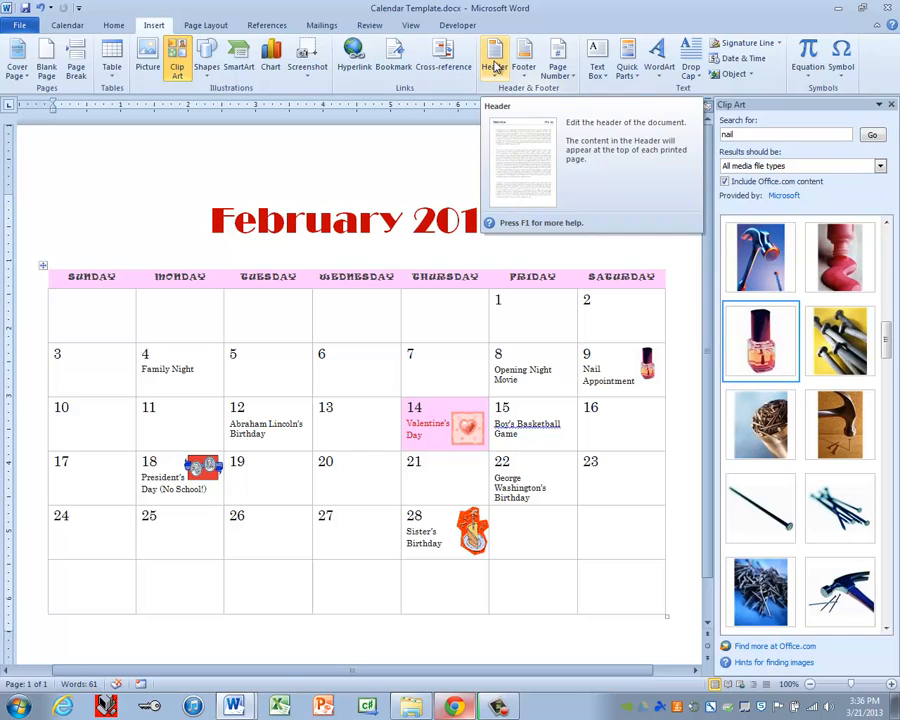
click(495, 66)
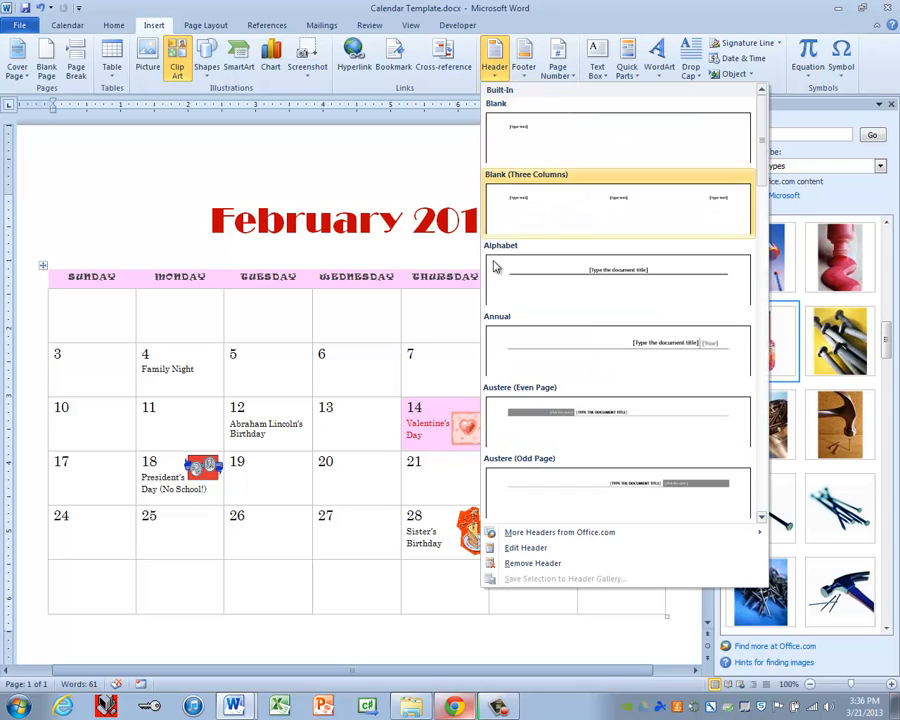
click(526, 548)
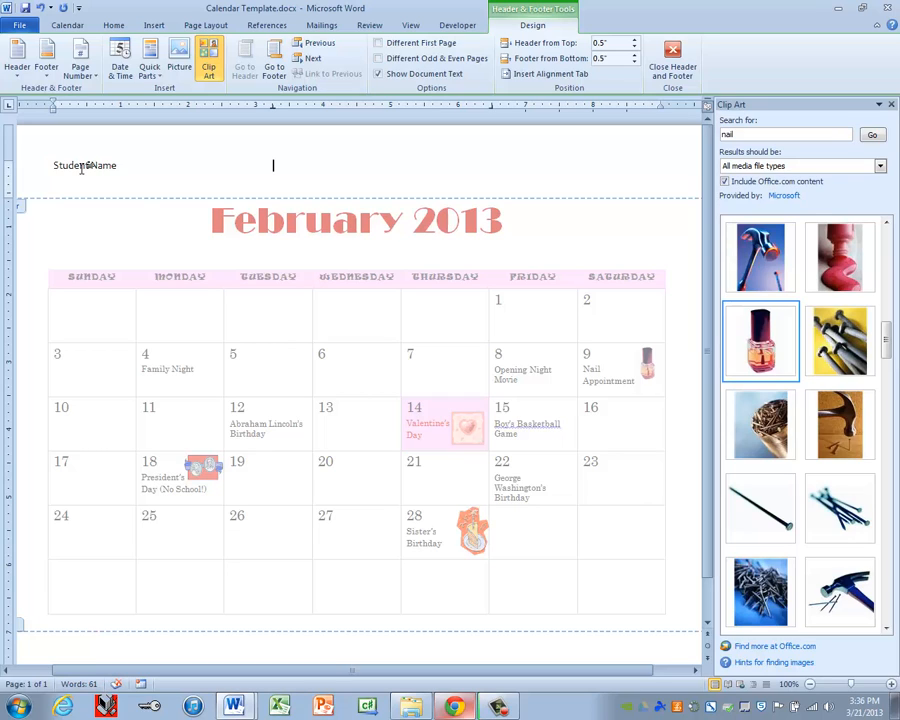
key(Tab)
Step: Insert a FileName field with no special format at the header's right tab stop
click(151, 76)
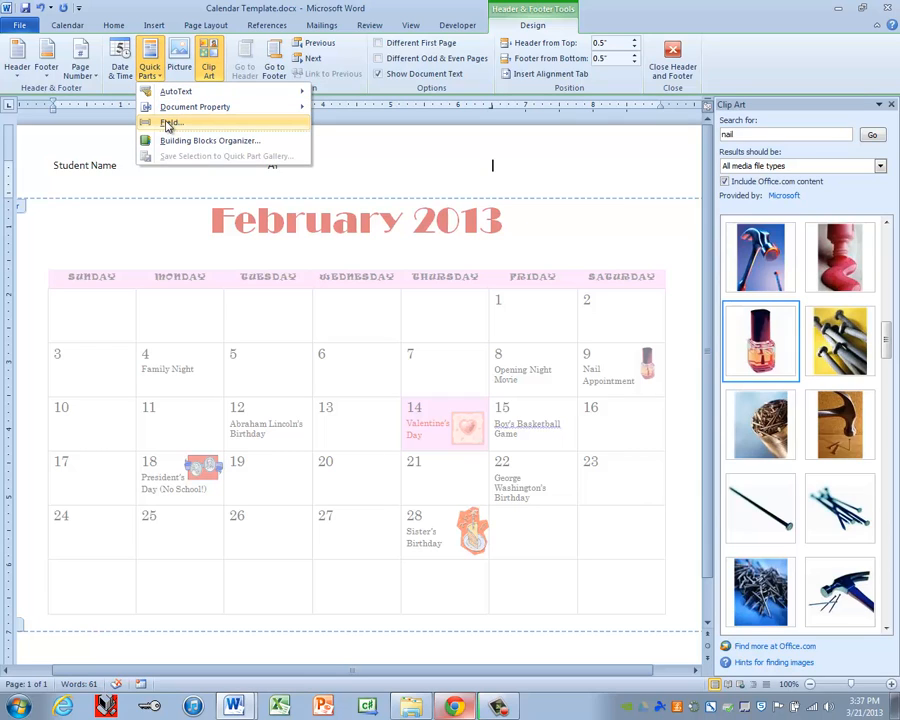
click(168, 124)
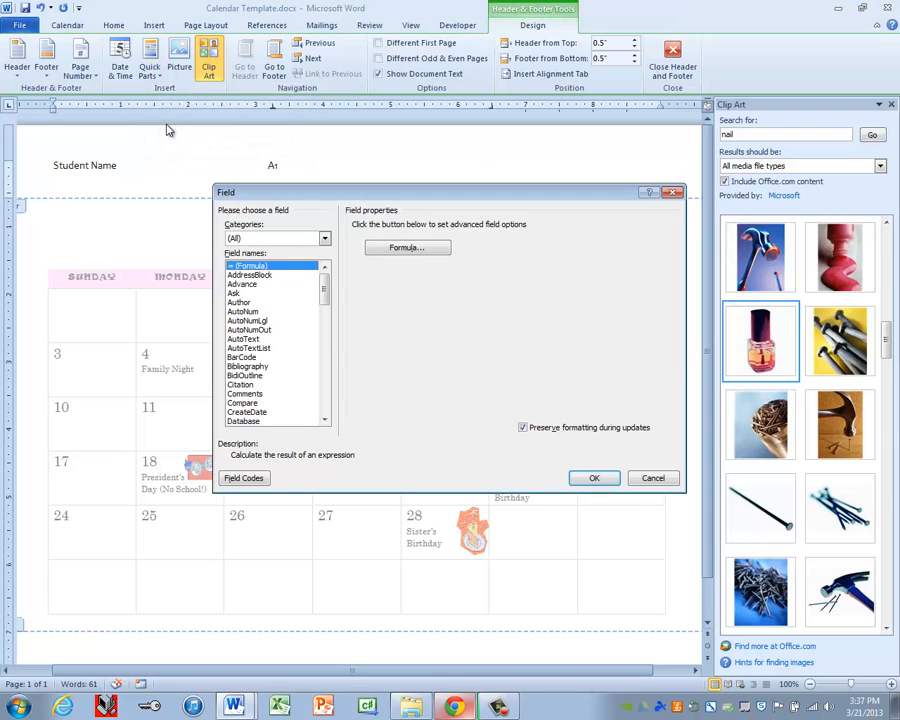
drag(324, 293, 324, 331)
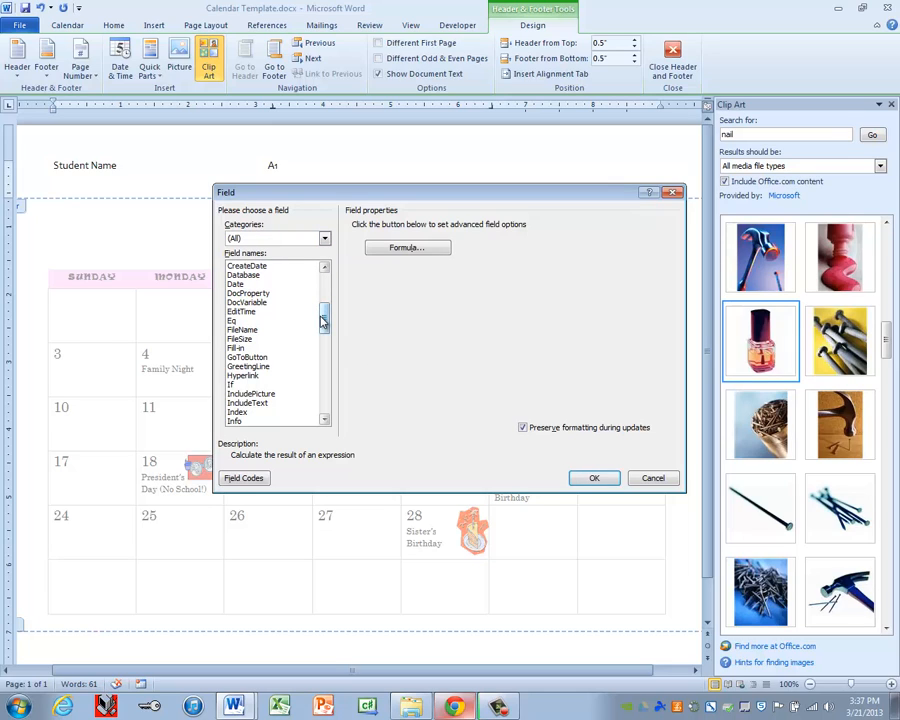
click(241, 329)
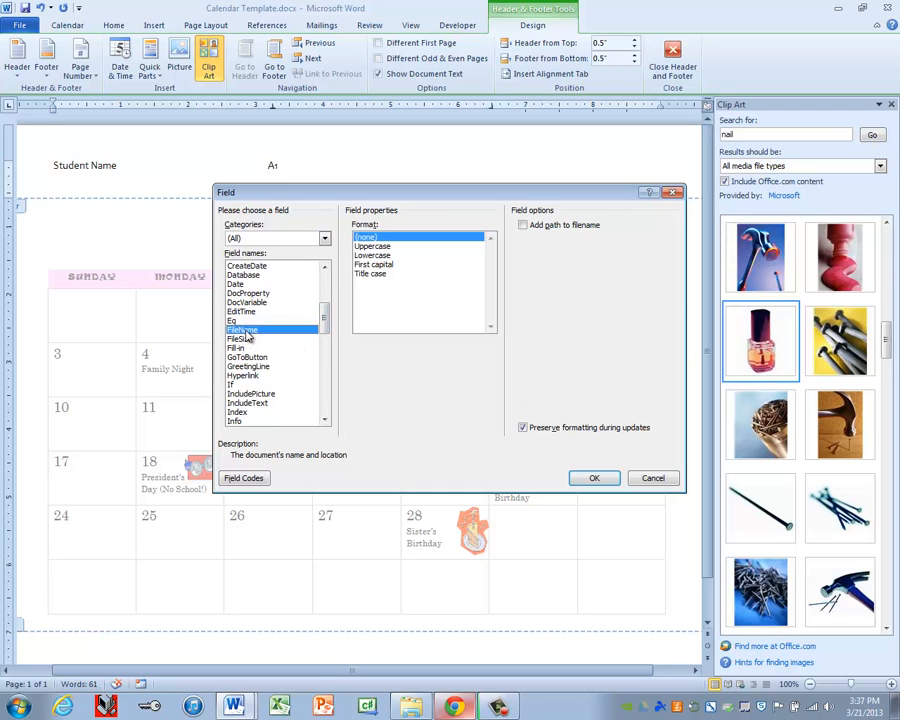
click(594, 479)
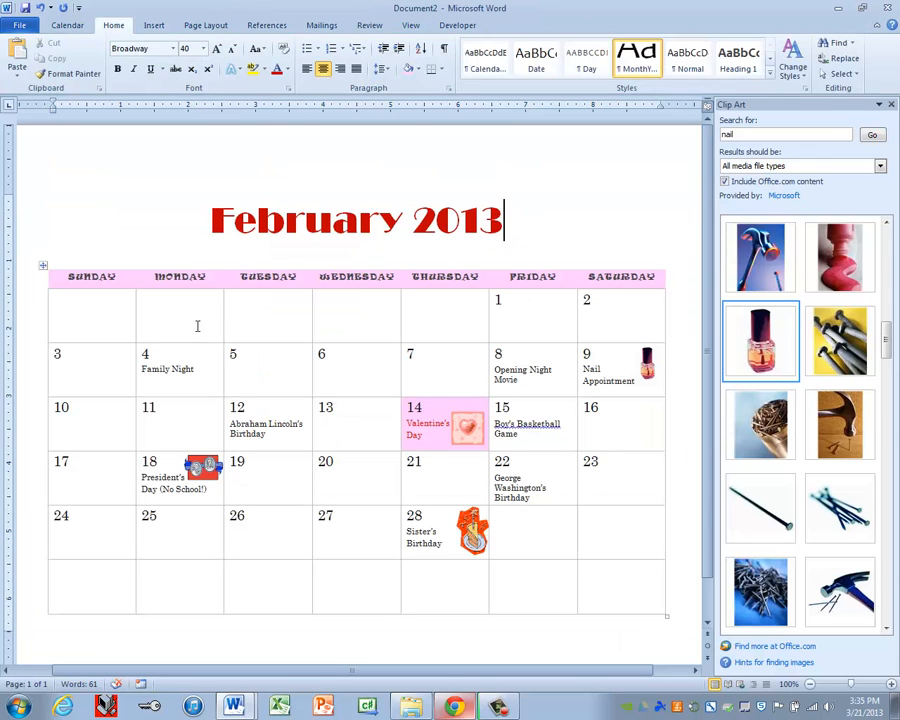
Step: Save the document as "Calendar Template" in the network drive's Sample Student Drive > A1 Computer Technology 1 > Word folder, and open the page header
click(21, 27)
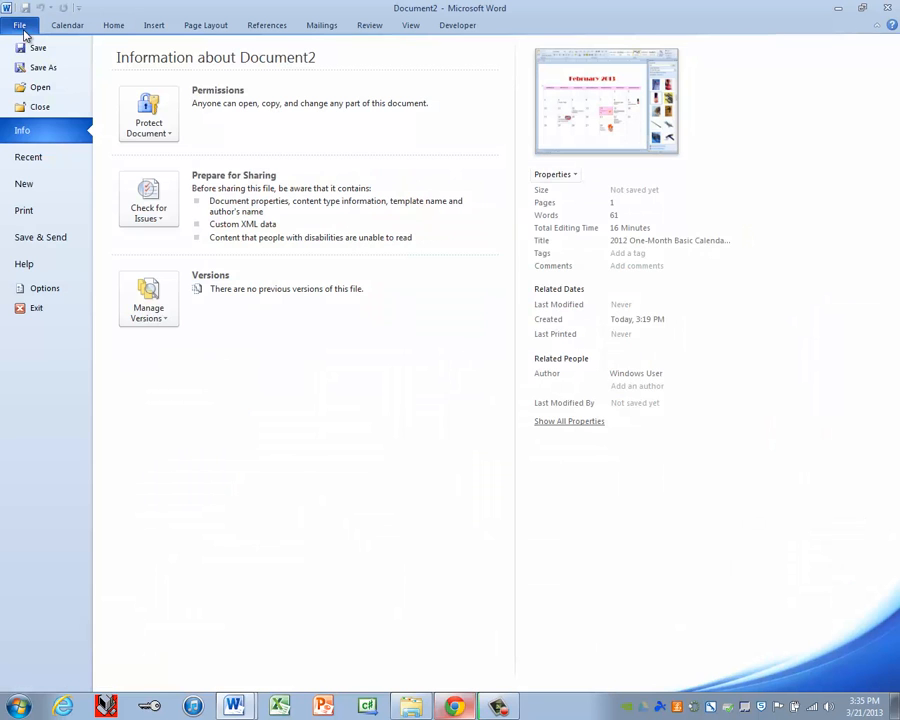
click(40, 67)
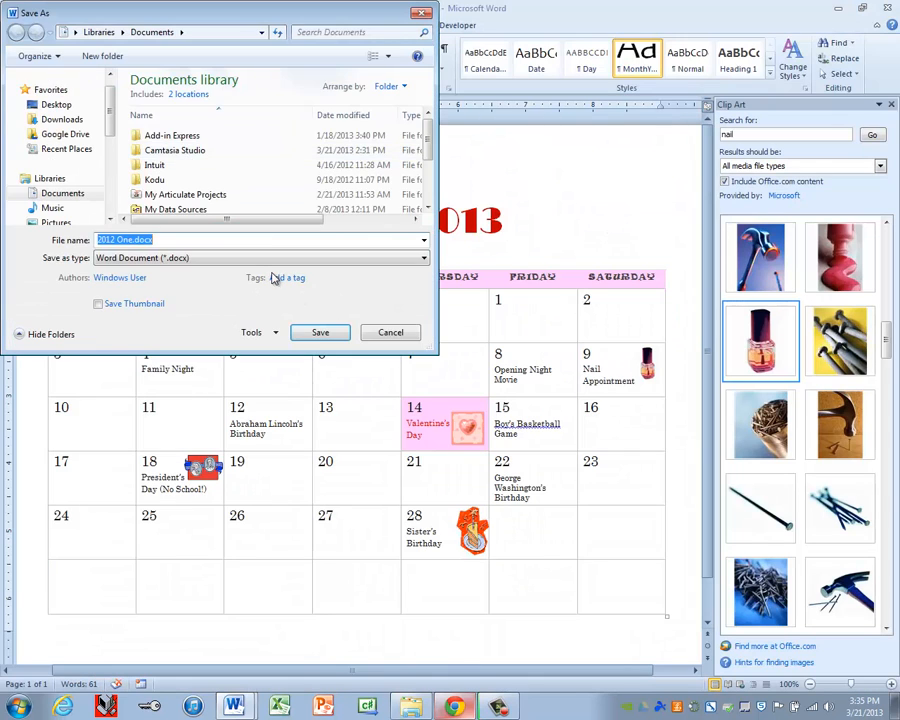
scroll(63, 135, down, 3)
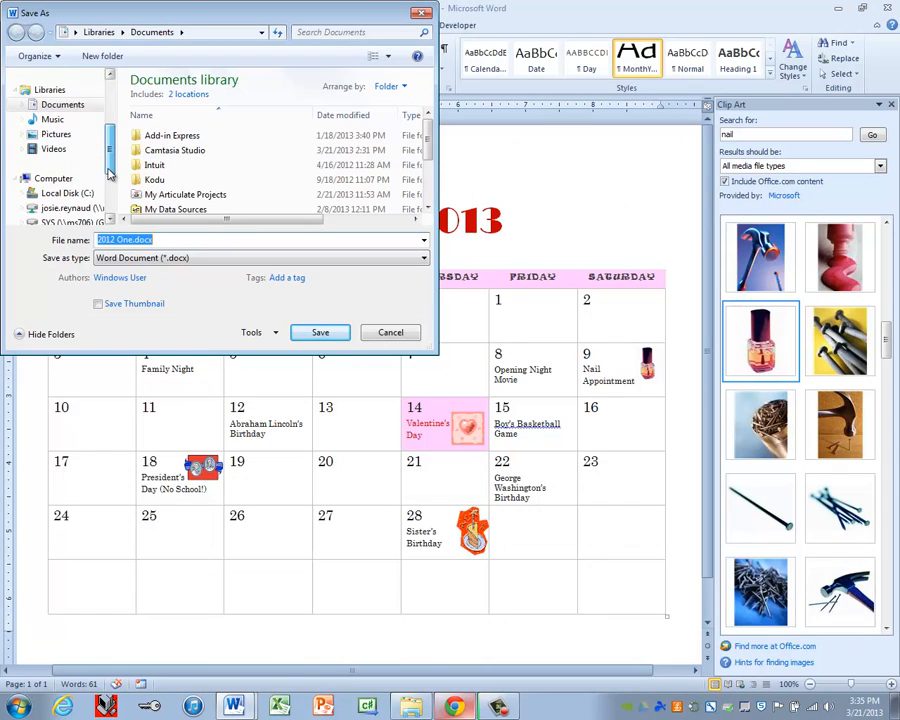
click(72, 206)
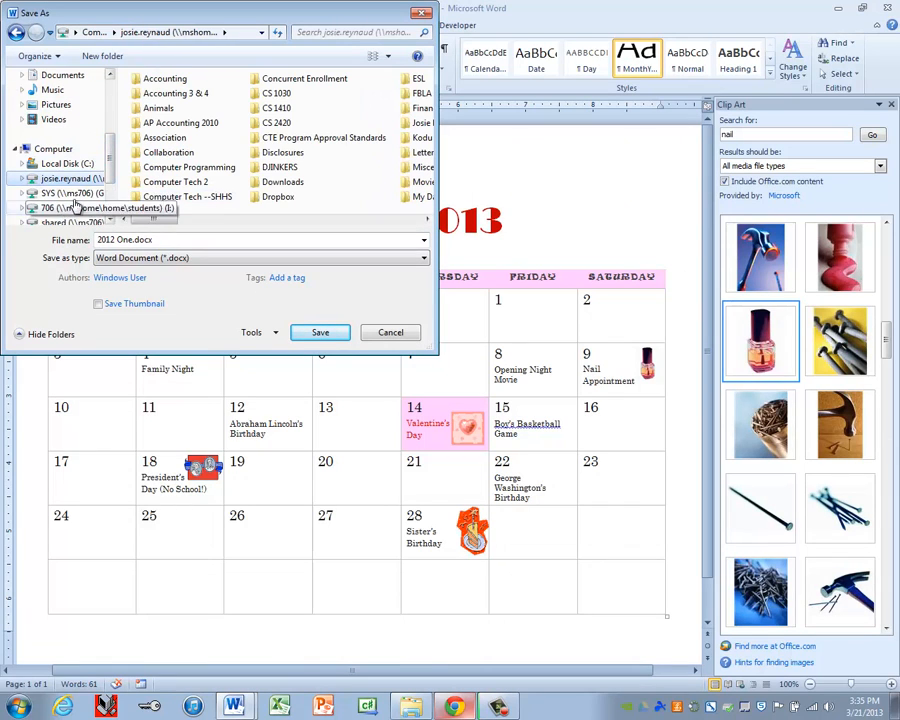
click(186, 167)
scroll(181, 178, down, 3)
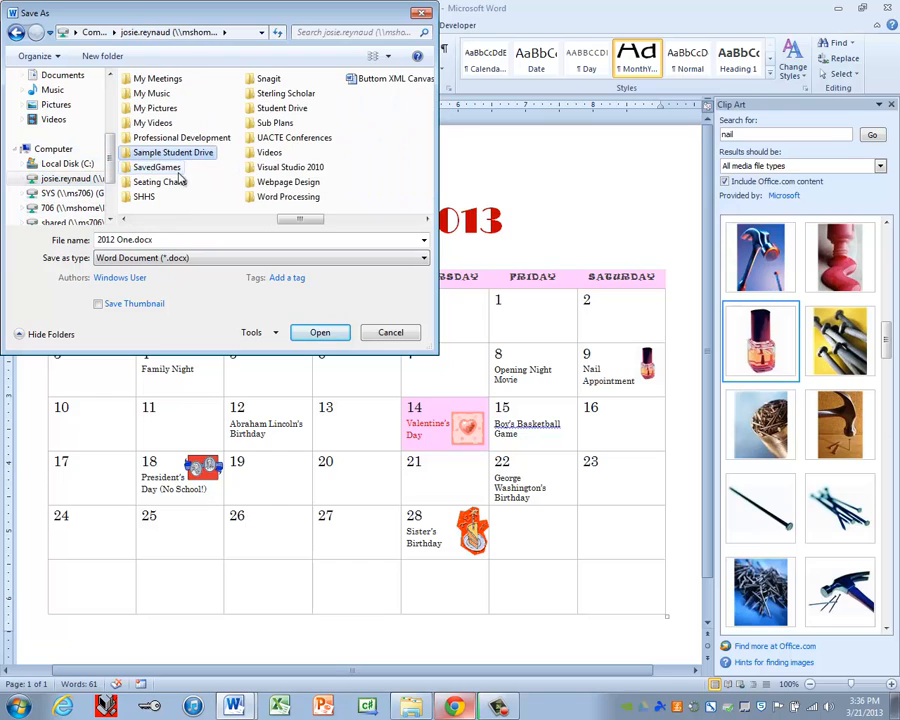
double_click(161, 152)
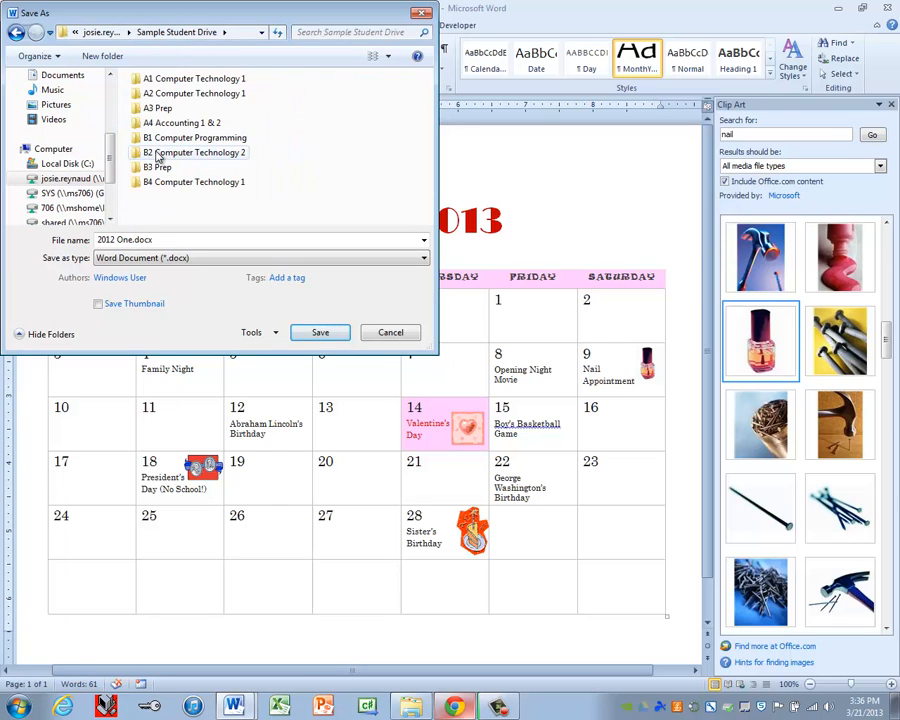
double_click(158, 80)
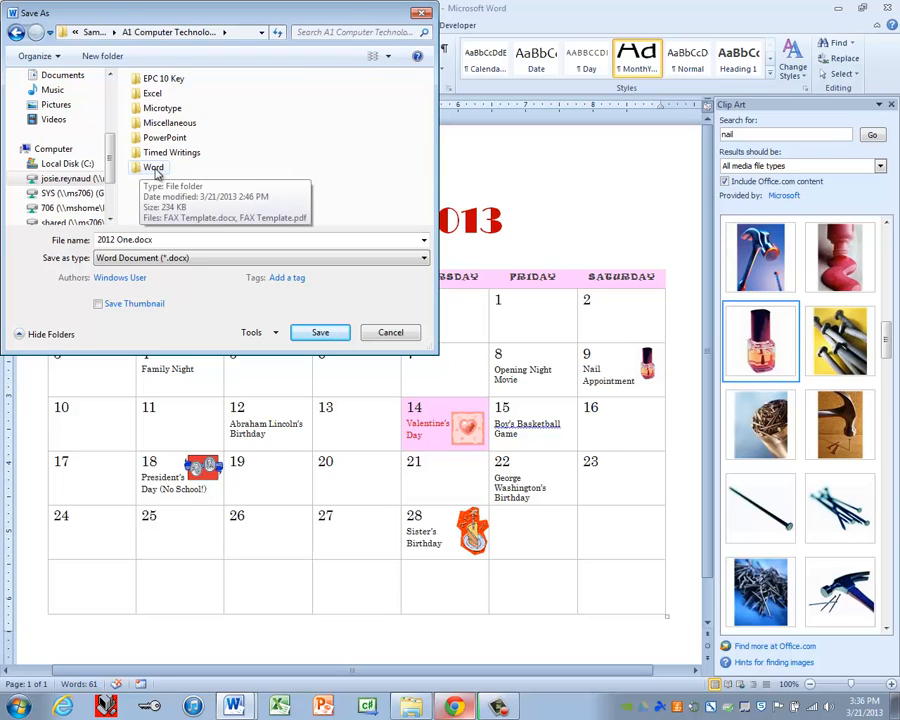
double_click(154, 170)
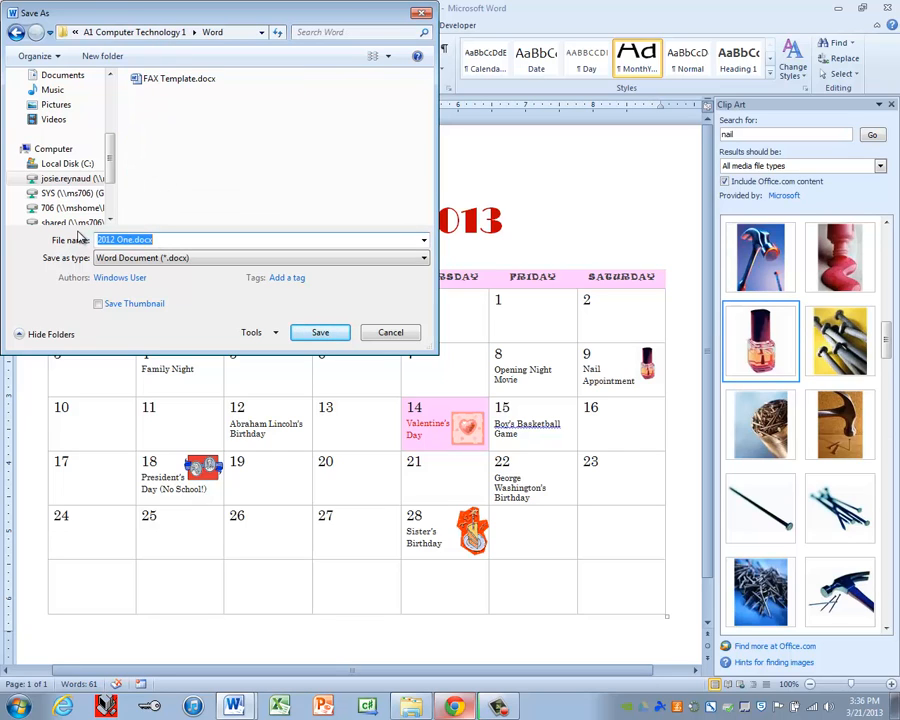
text(Calendar Template)
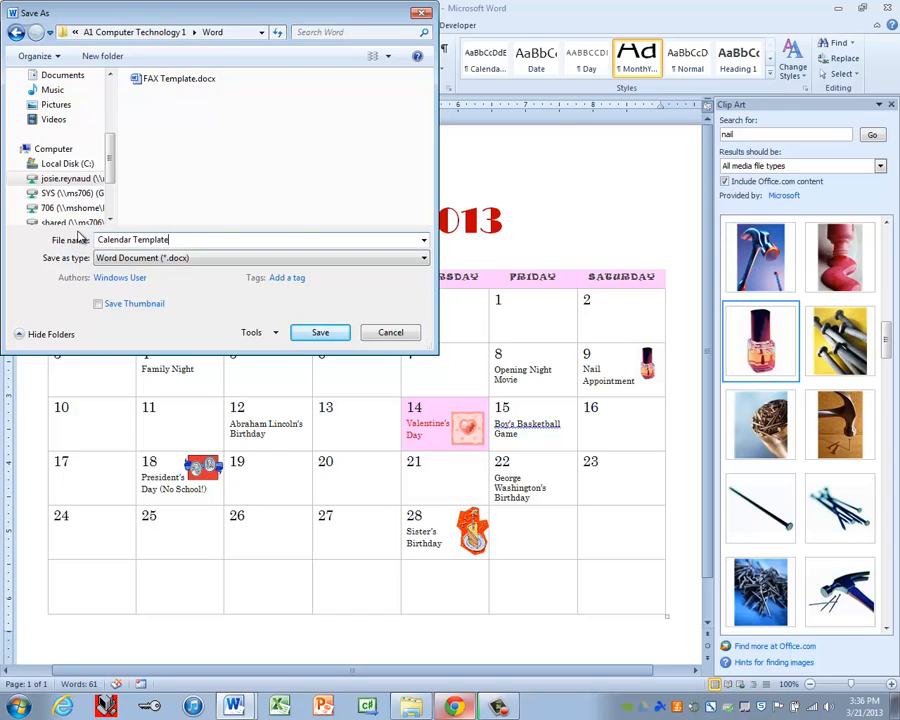
click(312, 336)
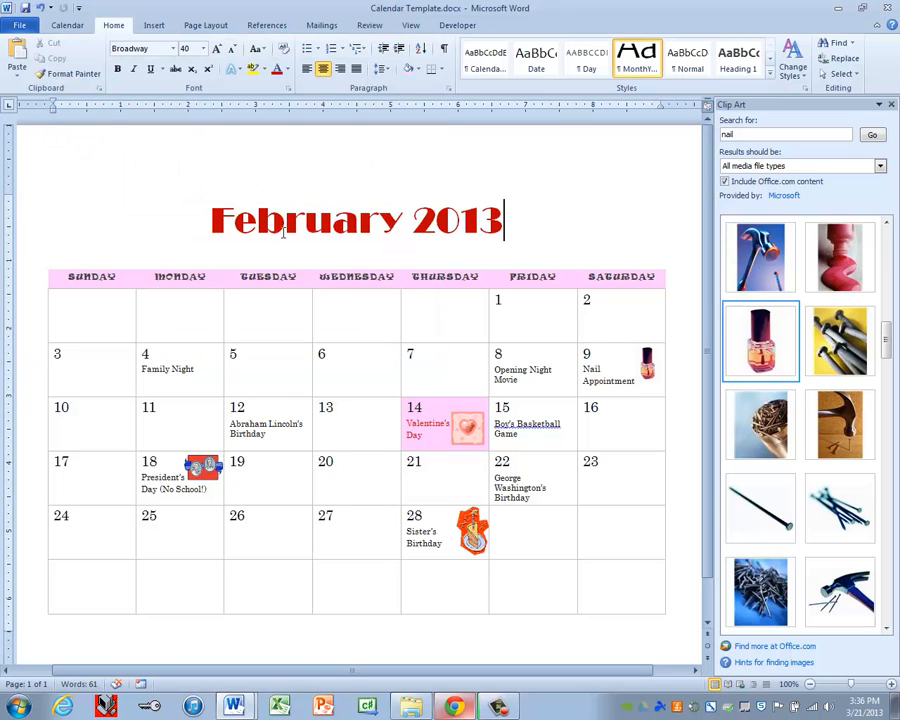
double_click(214, 170)
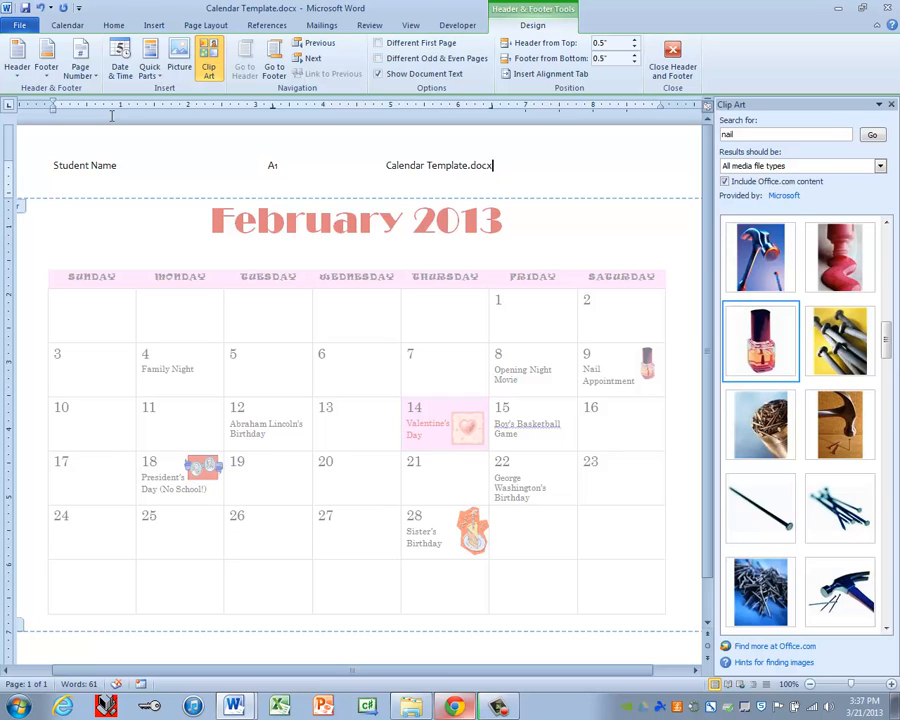
Step: Publish the document as a PDF named "Calendar Template.pdf" in the same Word folder, with standard optimization and opening after publishing
click(19, 27)
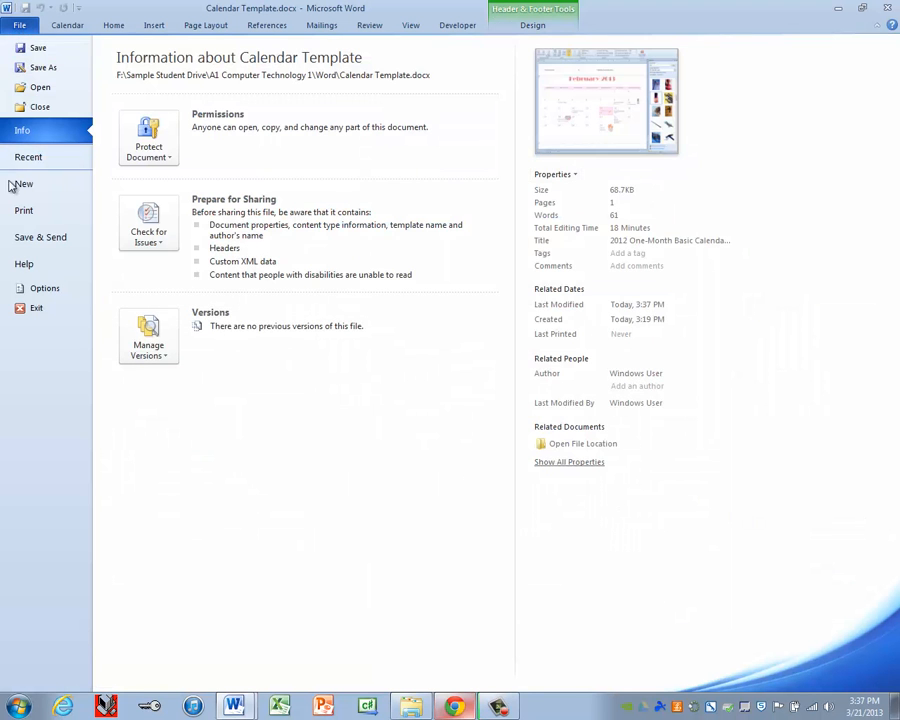
click(50, 238)
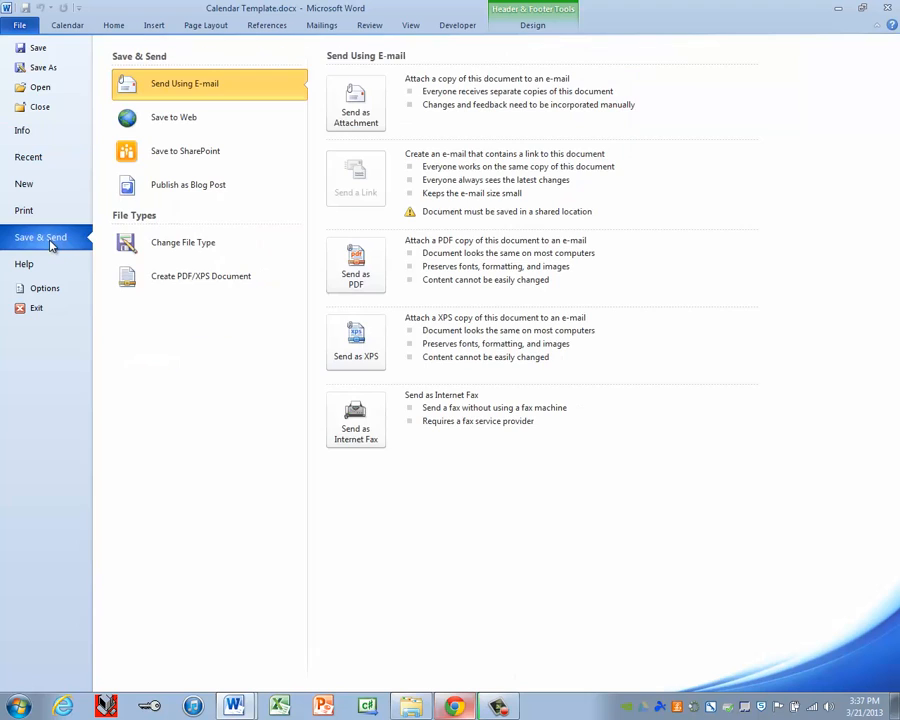
click(181, 281)
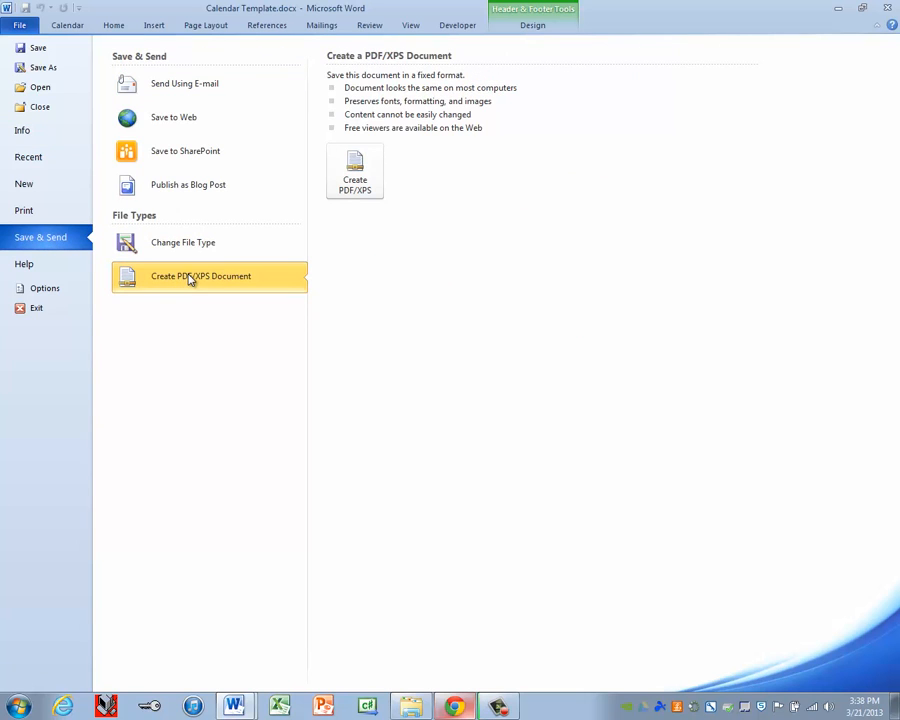
click(352, 195)
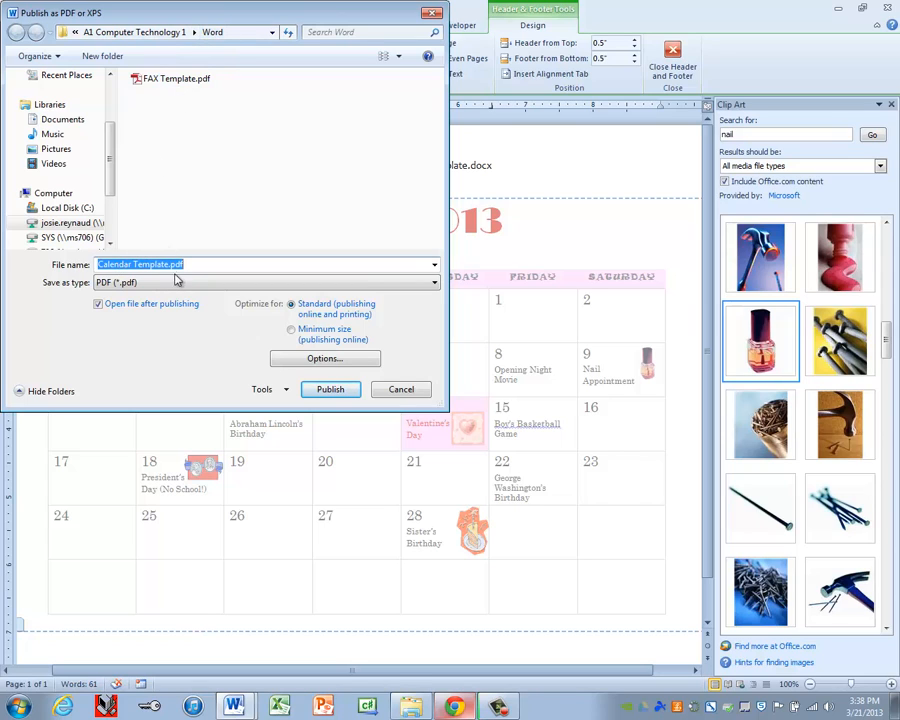
click(330, 391)
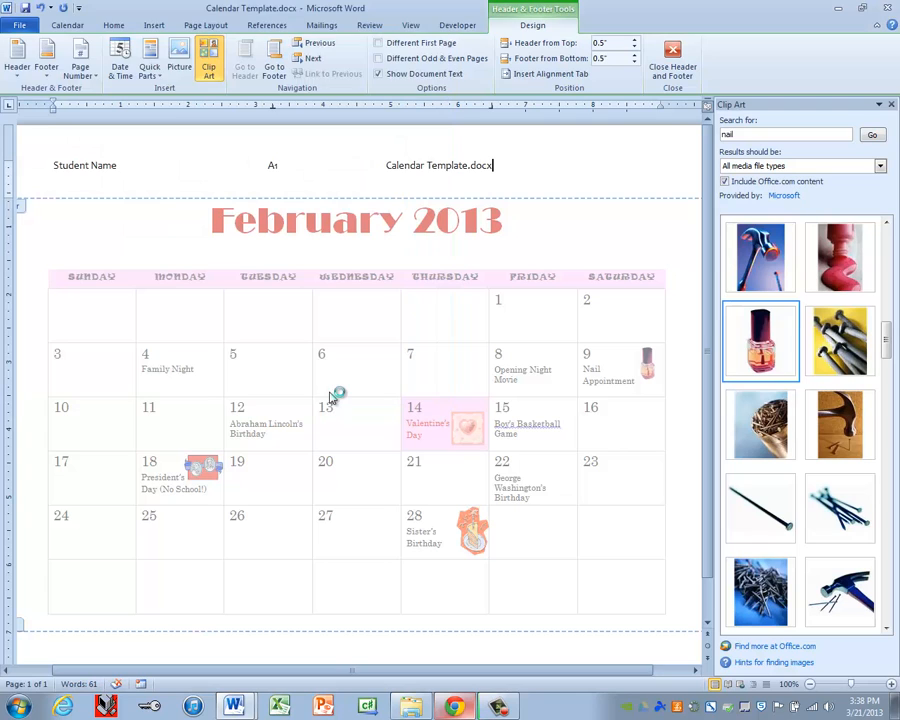